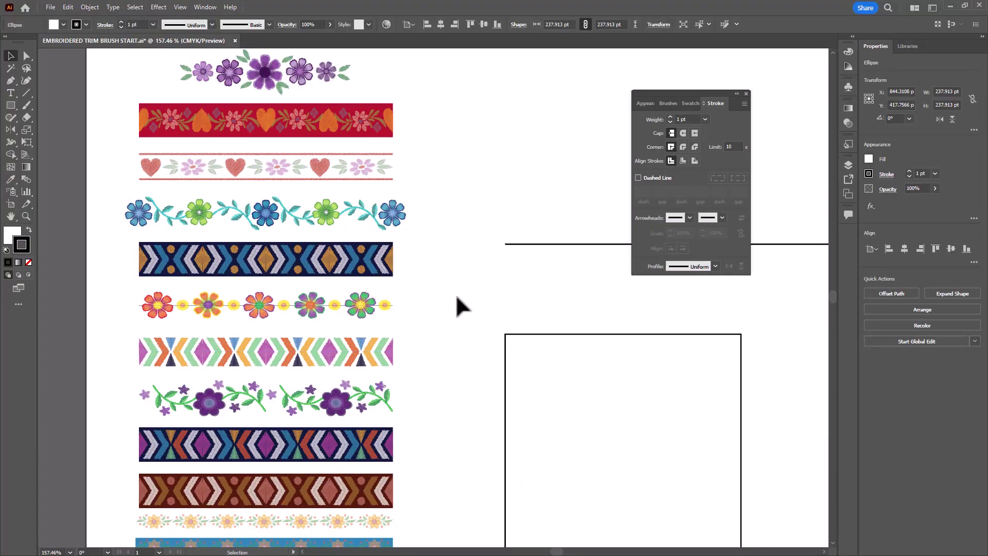
Draw a tiny circle above the line with the Ellipse tool and zoom in
drag(612, 302, 268, 302)
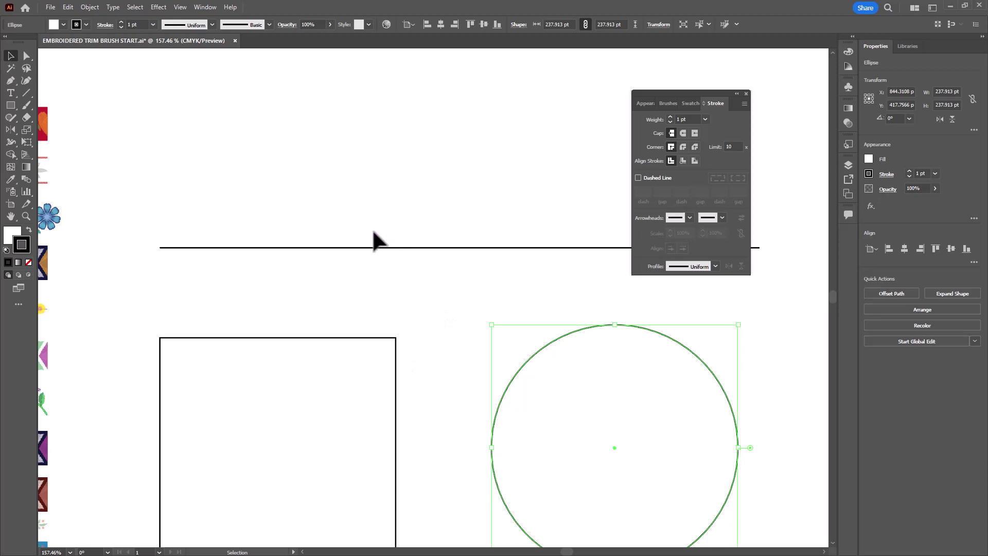
click(11, 105)
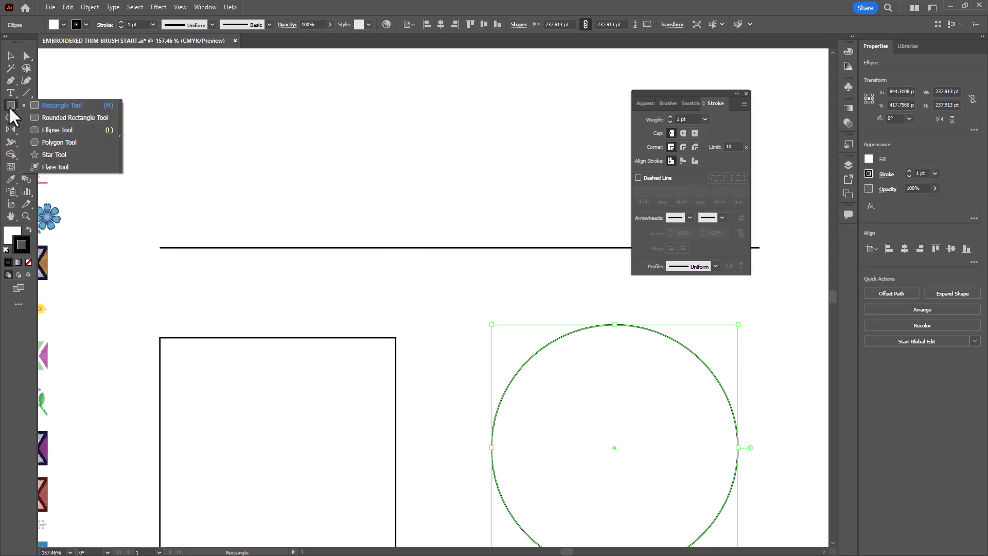
click(62, 130)
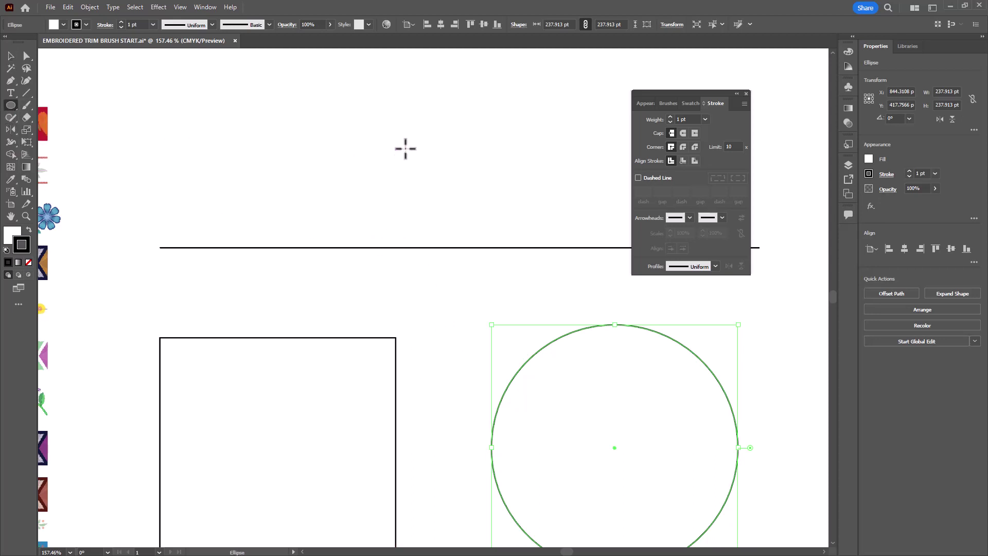
drag(401, 152, 407, 158)
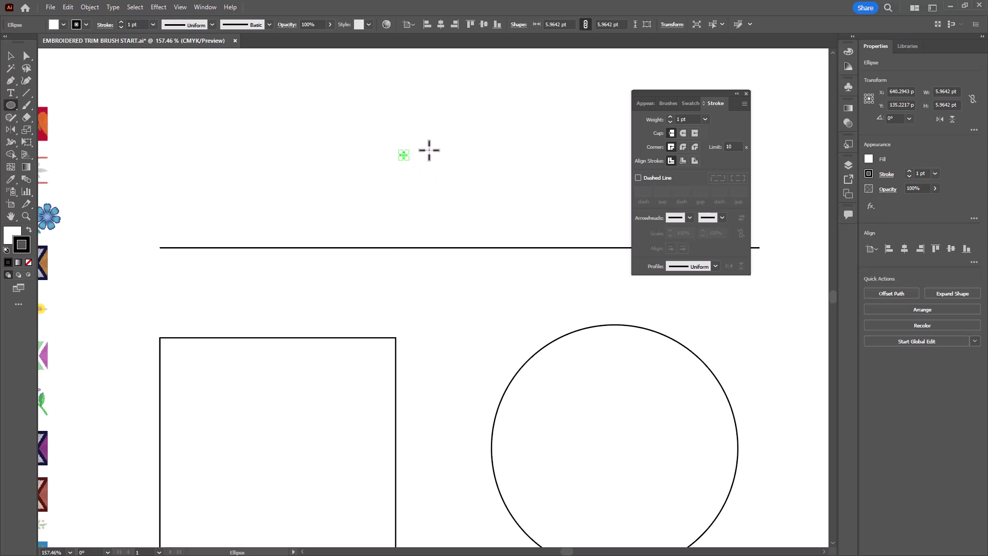
scroll(440, 175, up, 4)
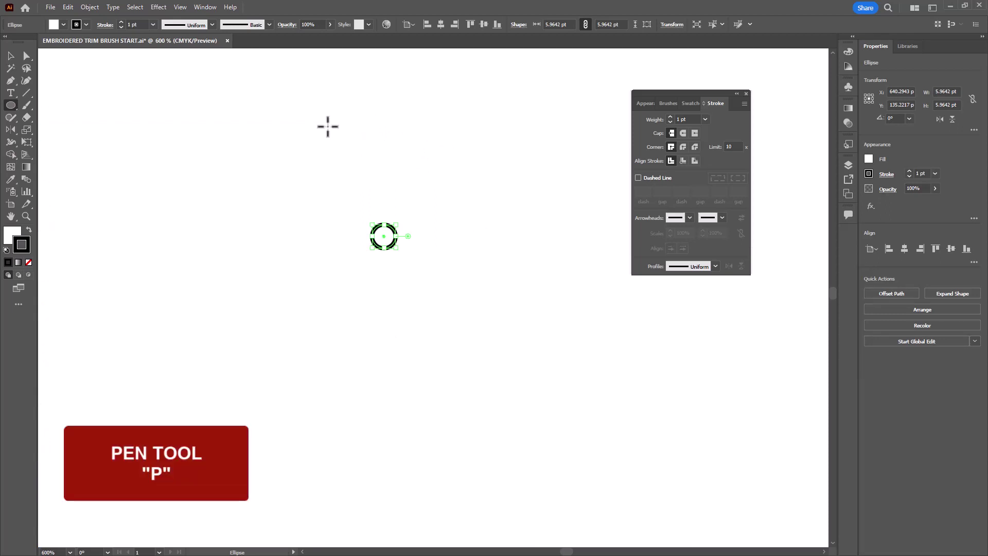
Pen-draw a teardrop petal from the circle's top point with round caps and round corners
key(p)
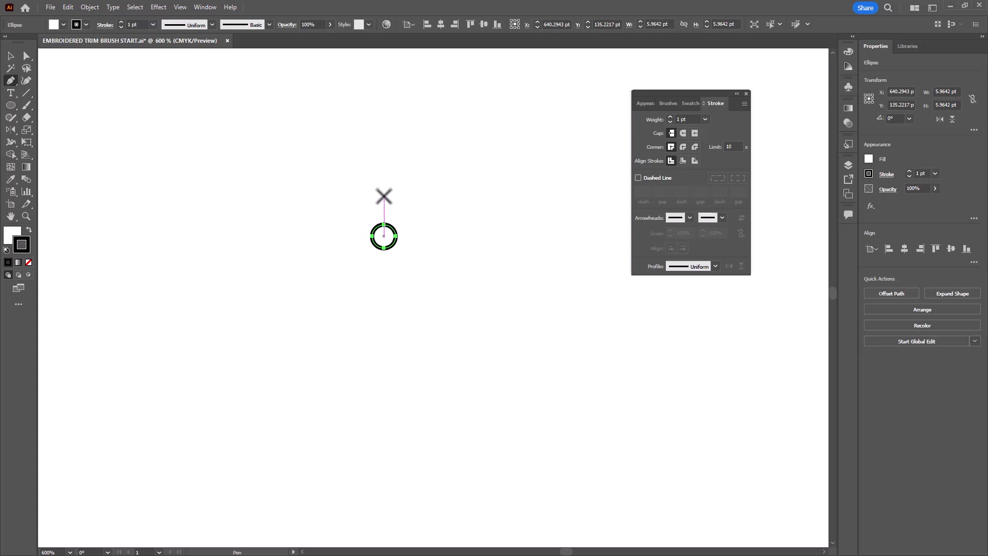
key(Caps_Lock)
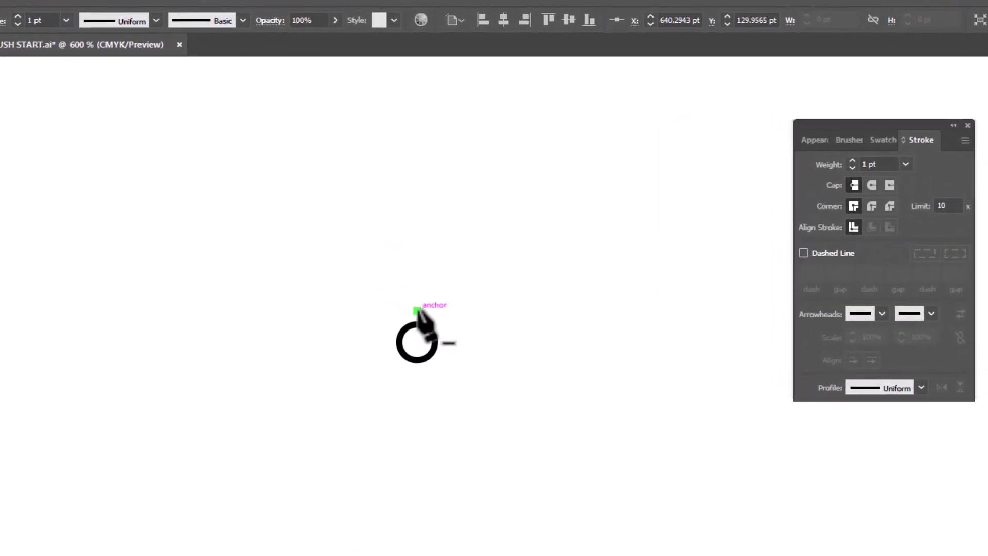
drag(416, 310, 417, 251)
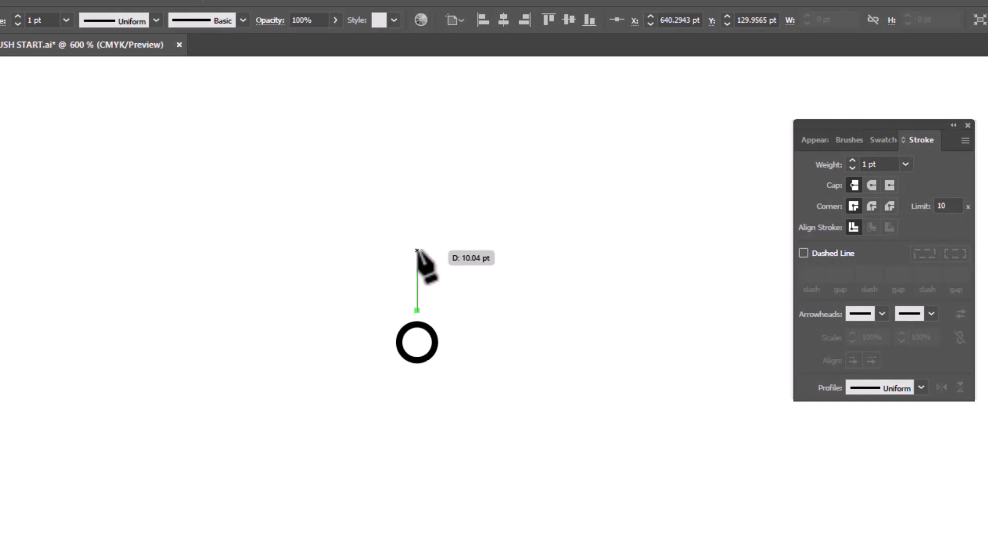
drag(417, 251, 453, 251)
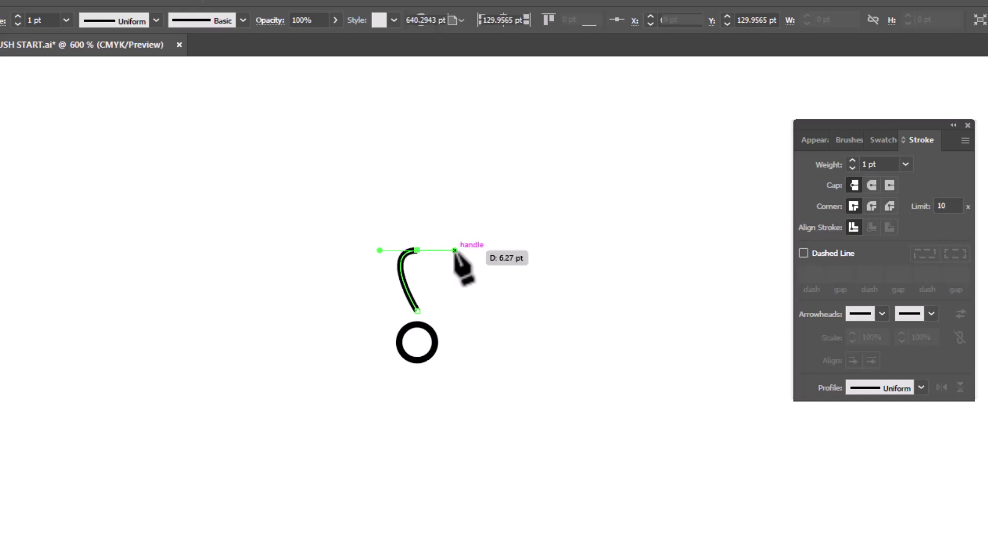
click(417, 309)
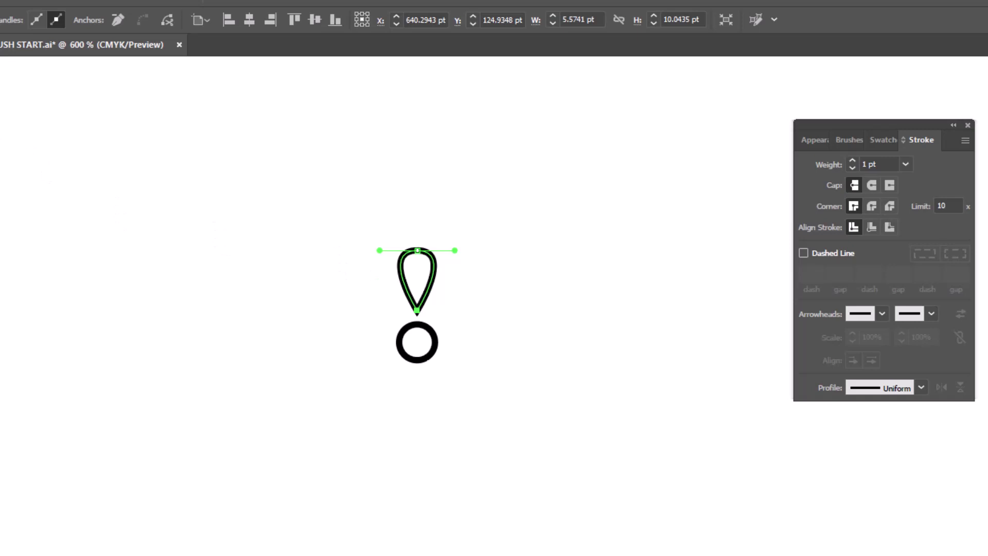
key(v)
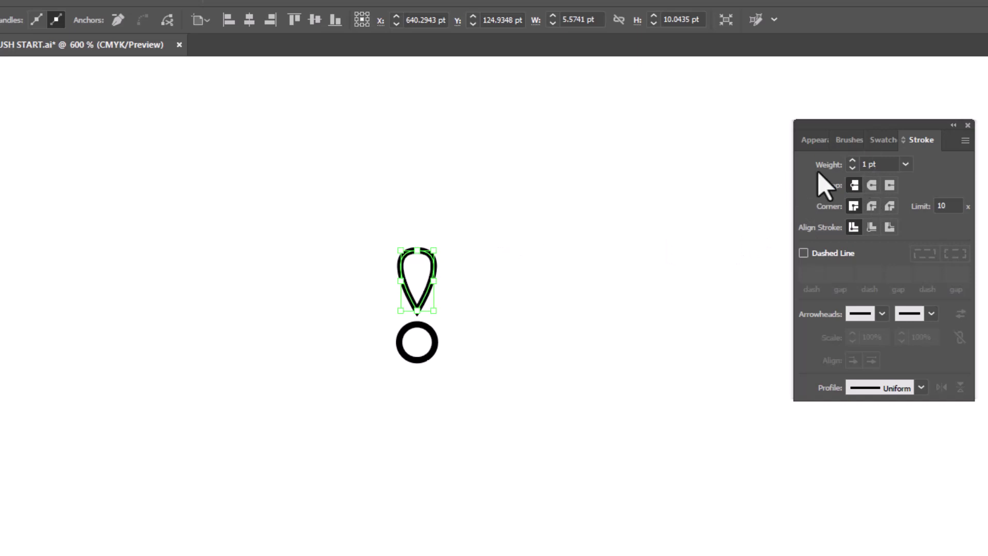
click(874, 186)
click(874, 205)
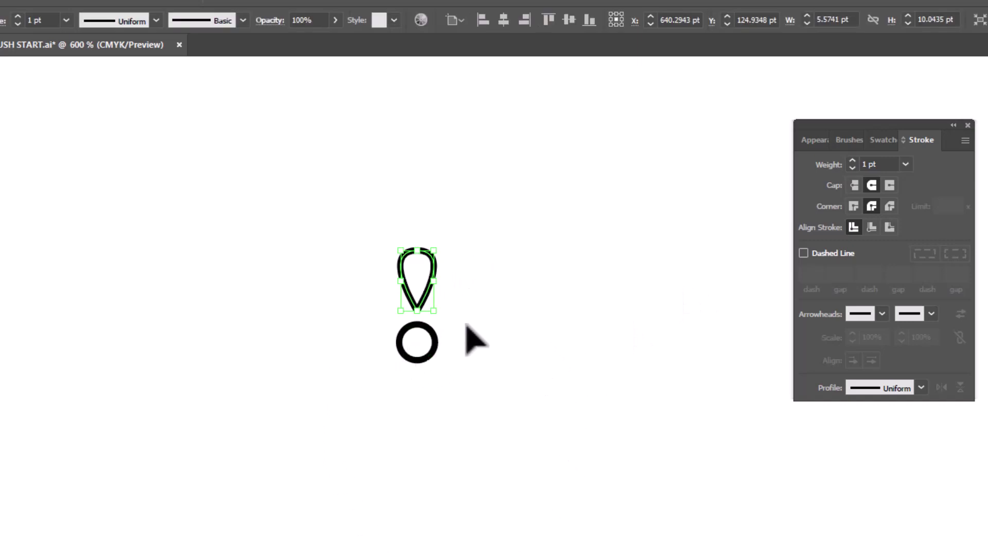
Rotate-copy the petal by 360/9 around the circle's centre and repeat until nine petals form
key(r)
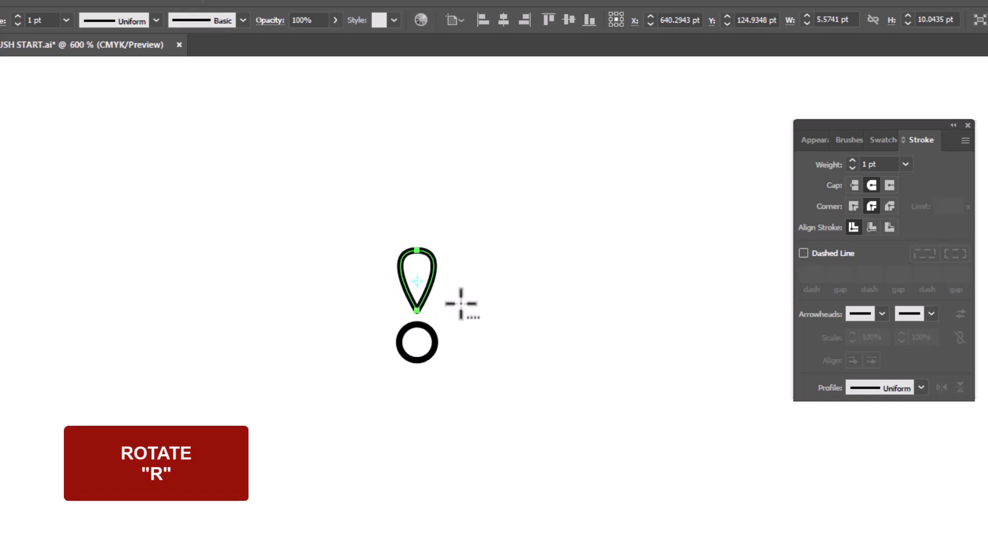
alt+click(417, 341)
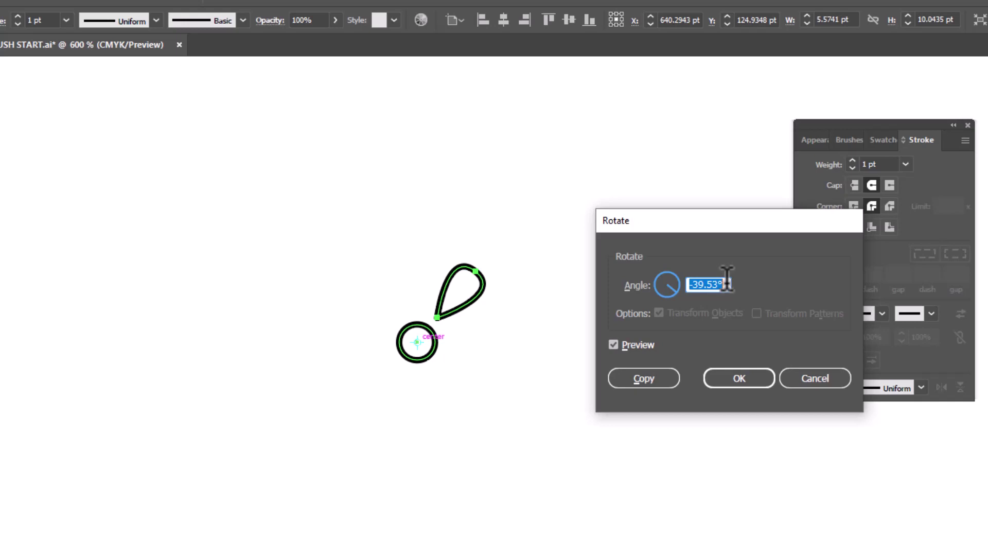
drag(726, 282, 684, 285)
key(BackSpace)
click(624, 381)
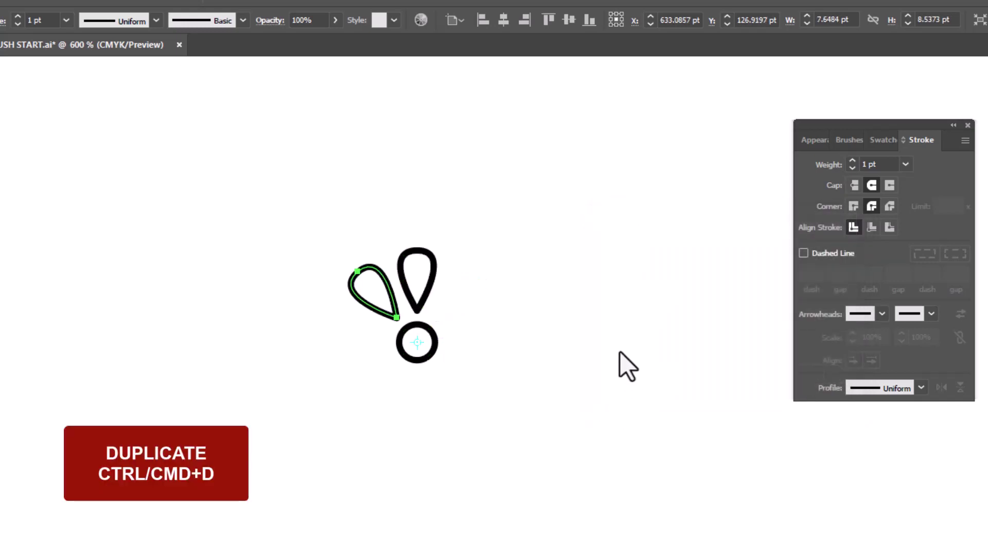
key(ctrl+d)
key(ctrl+d)
key(ctrl+d)
key(ctrl+d)
key(ctrl+d)
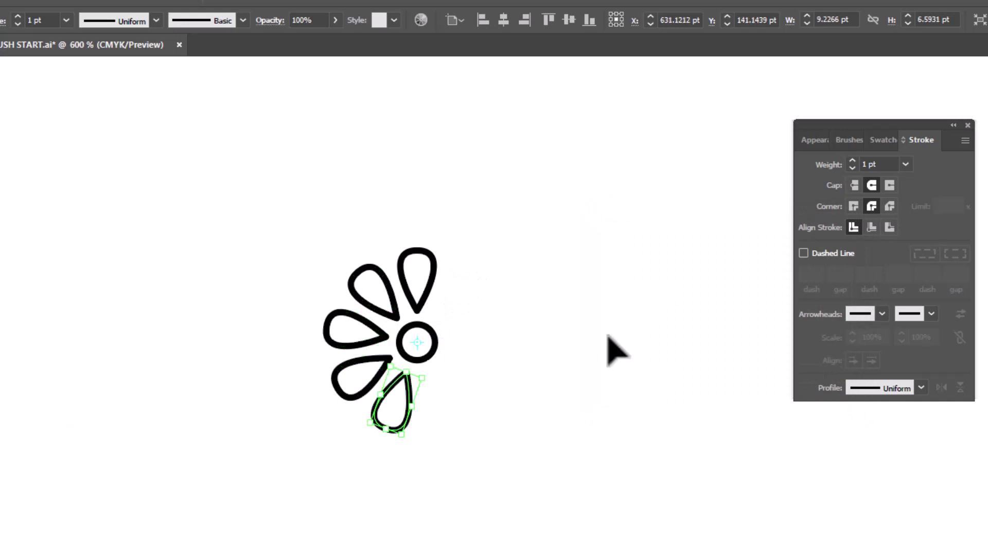
key(ctrl+d)
key(ctrl+d)
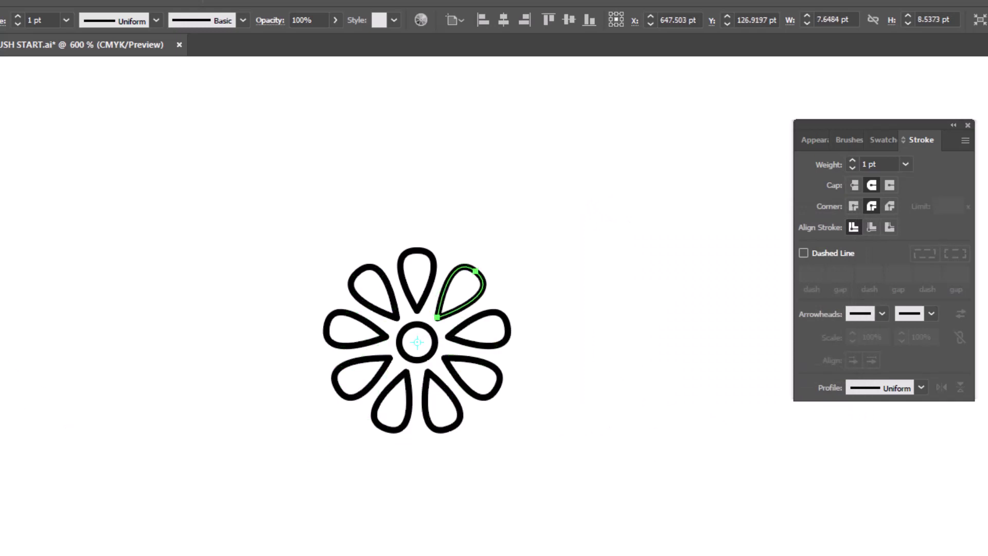
Draw a narrow ellipse with sharp top and bottom points, tilt it and move it near the flower
click(11, 191)
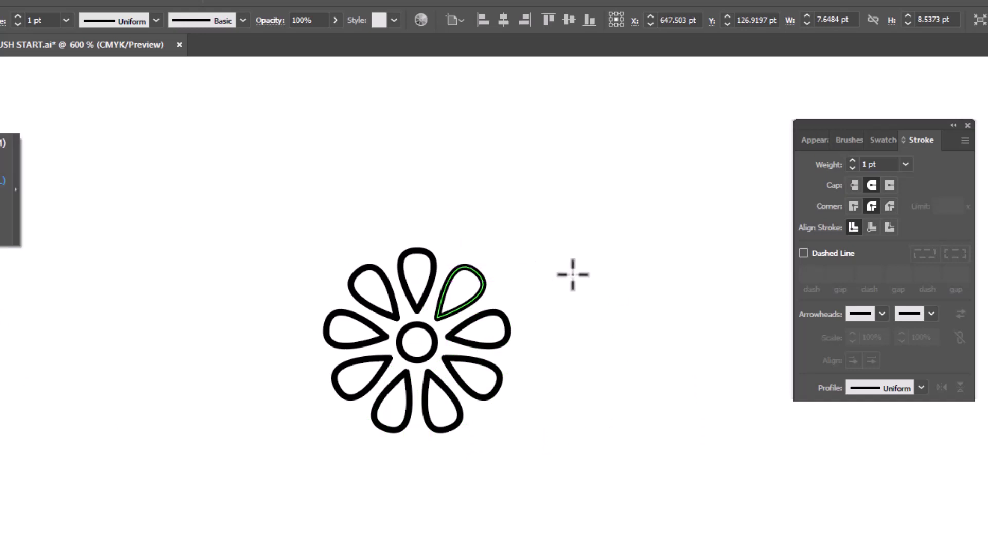
drag(573, 270, 622, 371)
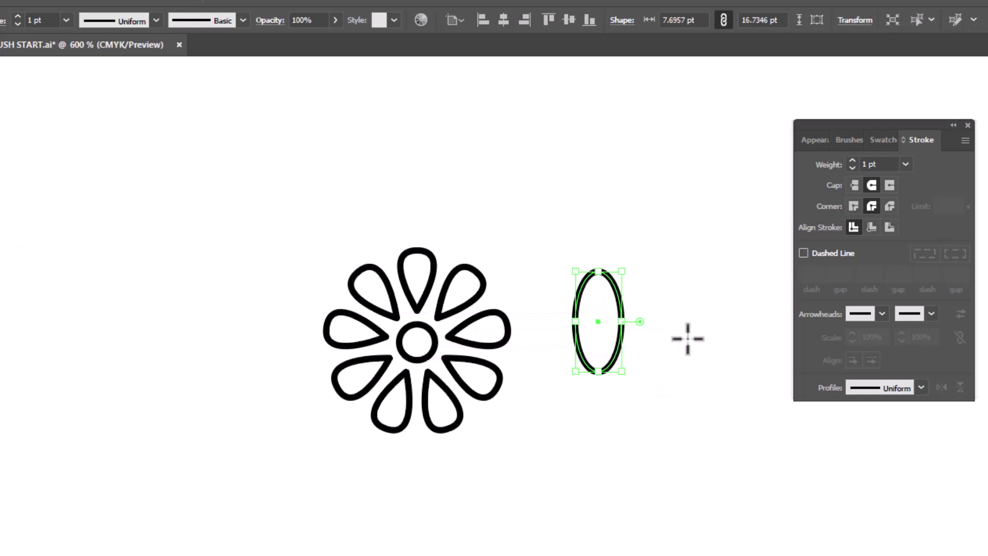
key(shift+c)
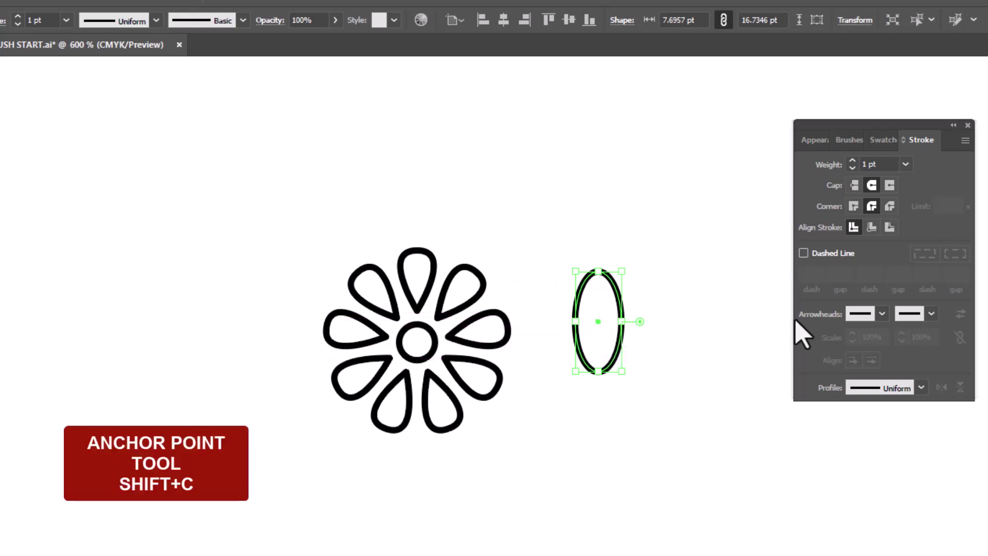
click(597, 271)
click(598, 371)
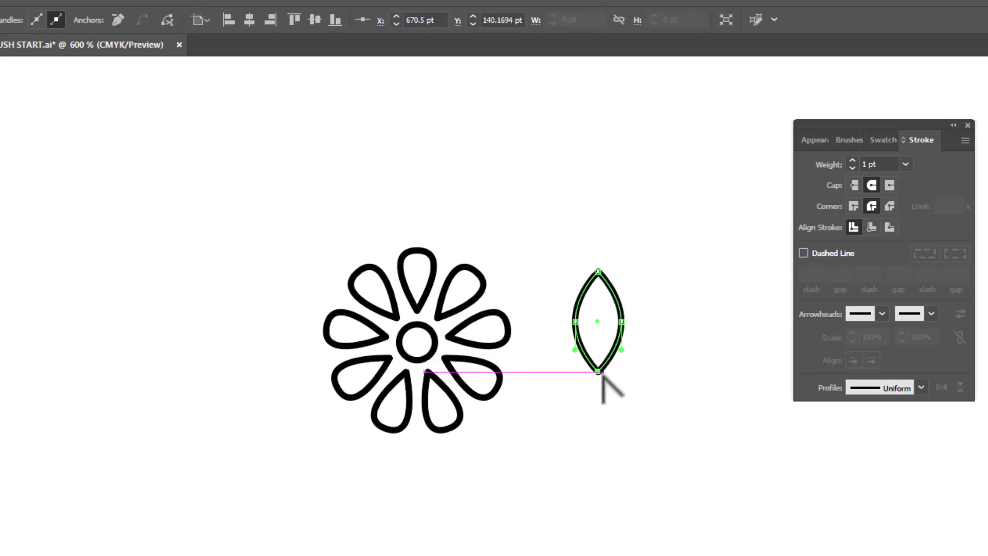
key(v)
drag(624, 260, 652, 313)
drag(611, 341, 588, 339)
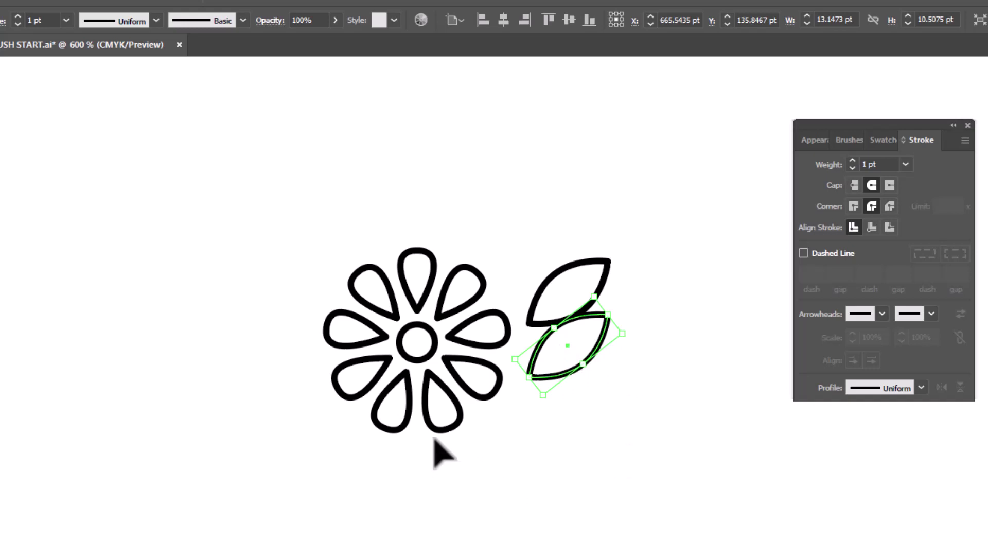
Add two leaf copies, one swung below the first and one lying horizontal between them
key(a)
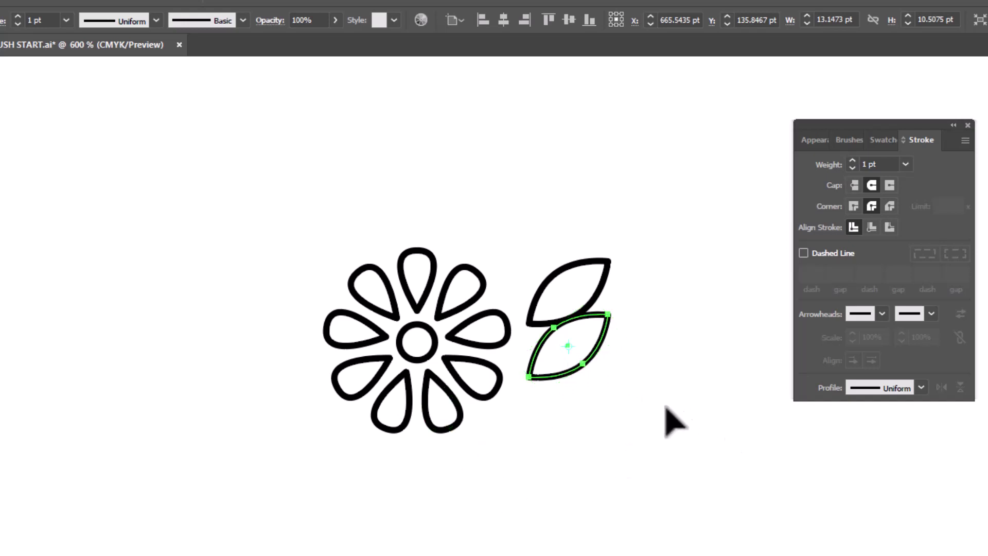
key(r)
click(529, 377)
drag(717, 311, 631, 520)
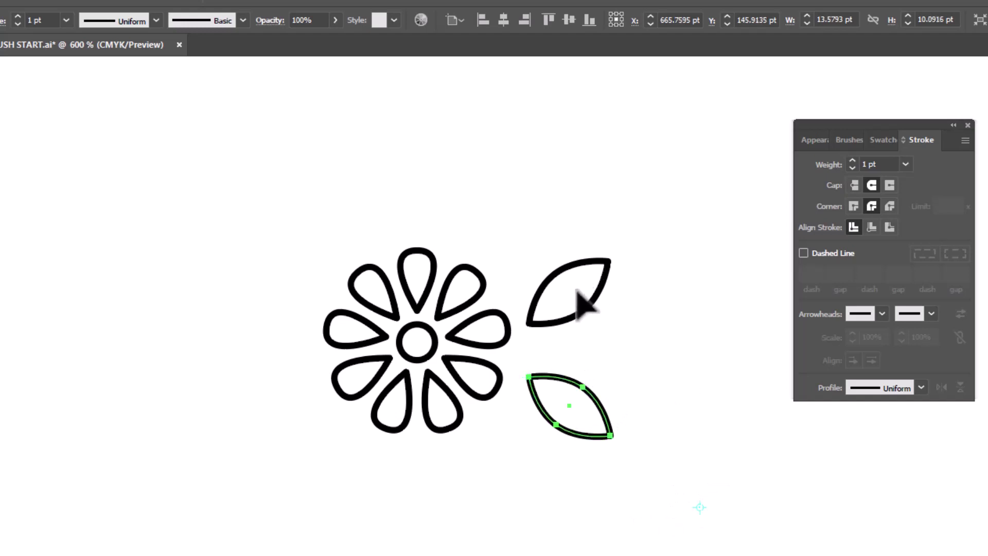
key(v)
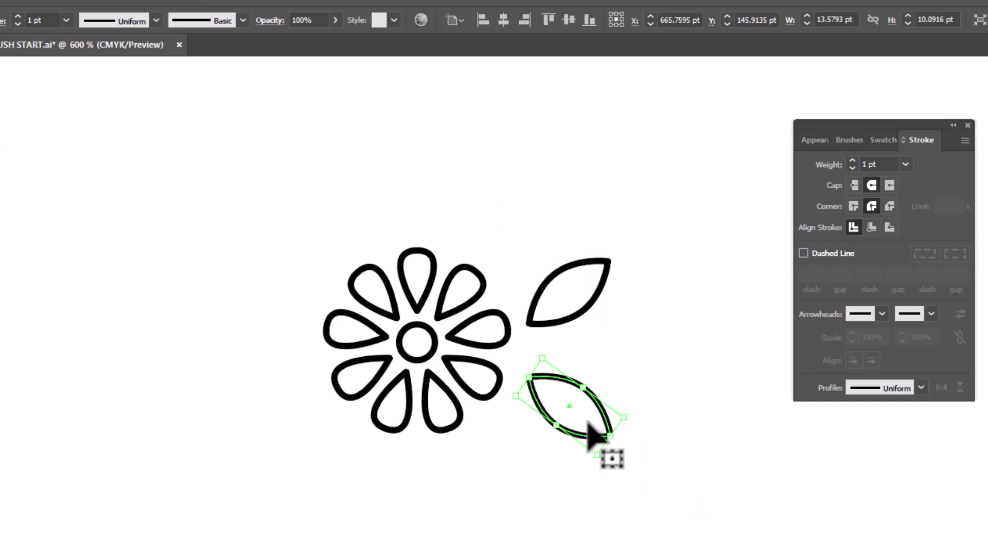
drag(591, 432, 620, 404)
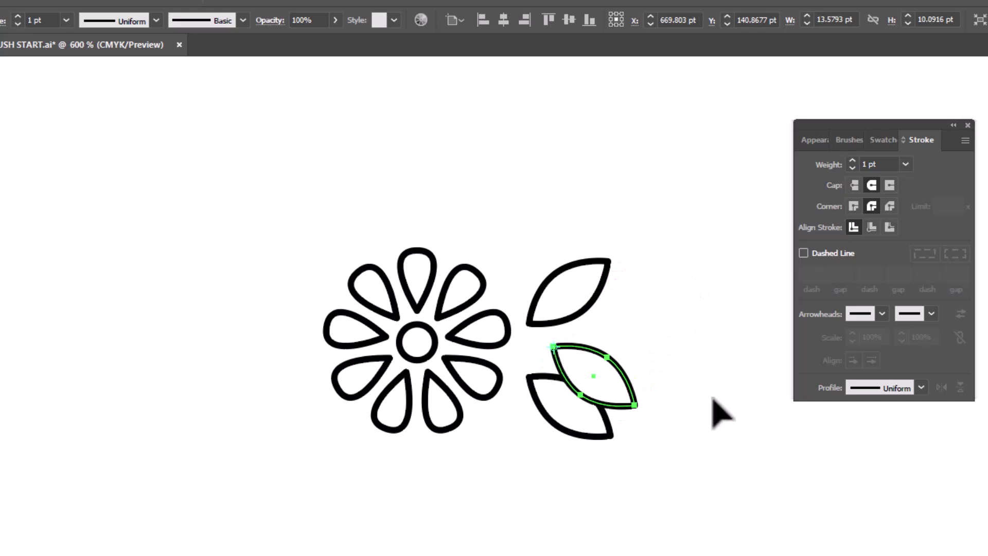
drag(714, 410, 746, 313)
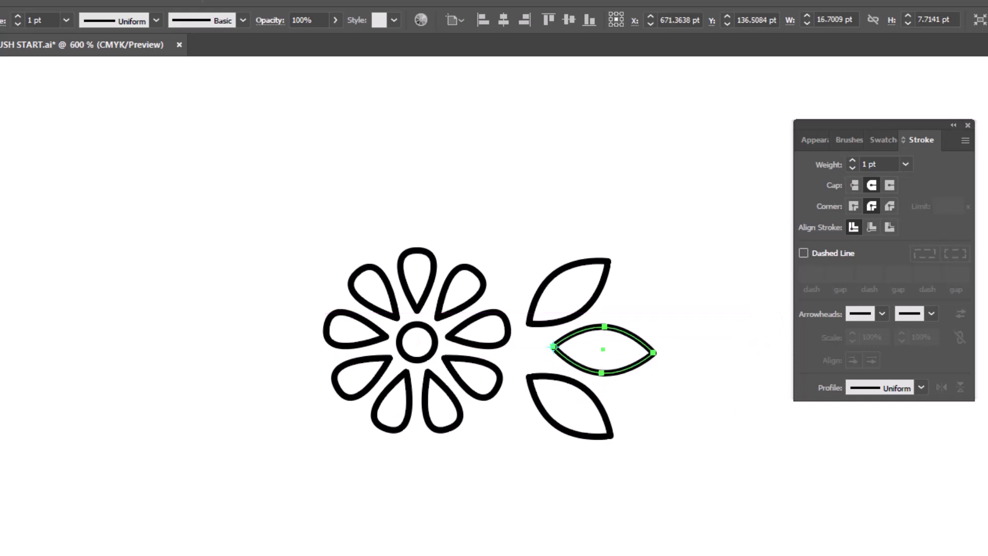
Fill the top and bottom leaves teal and the middle leaf yellow-green
key(ctrl+shift+a)
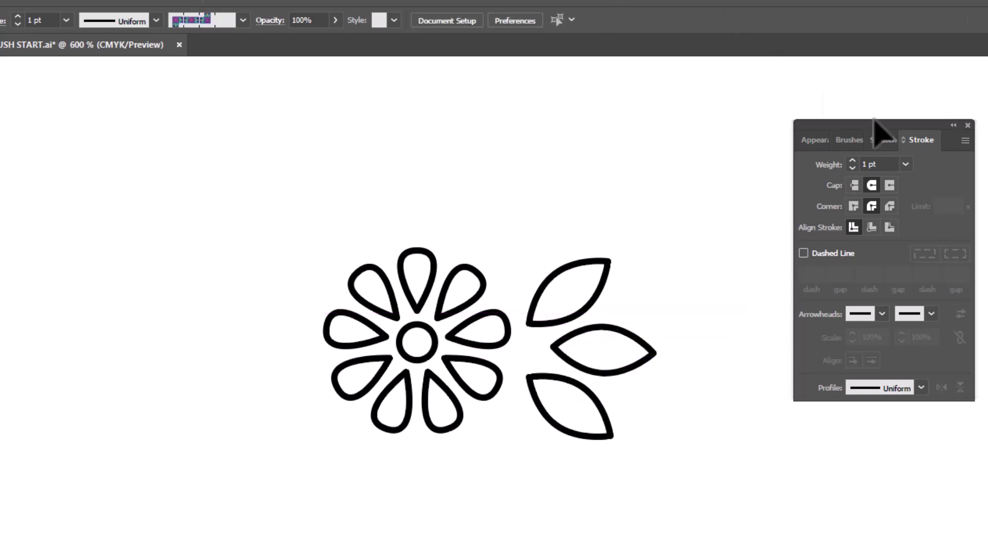
click(877, 140)
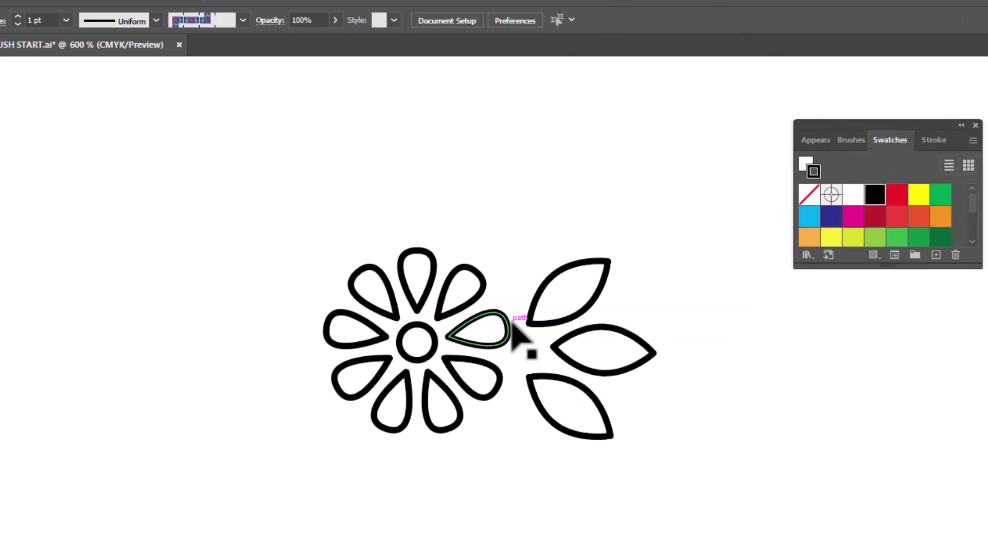
click(602, 306)
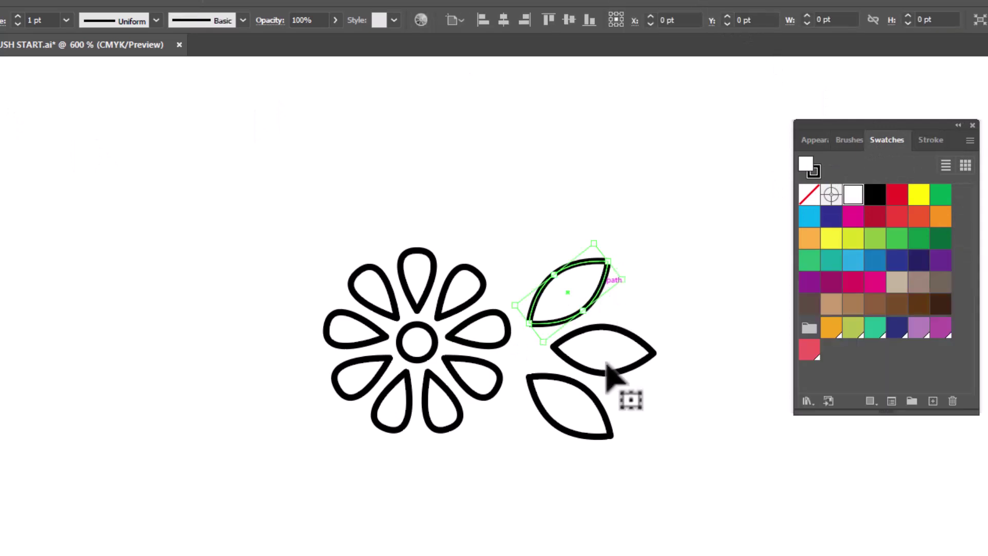
shift+click(595, 394)
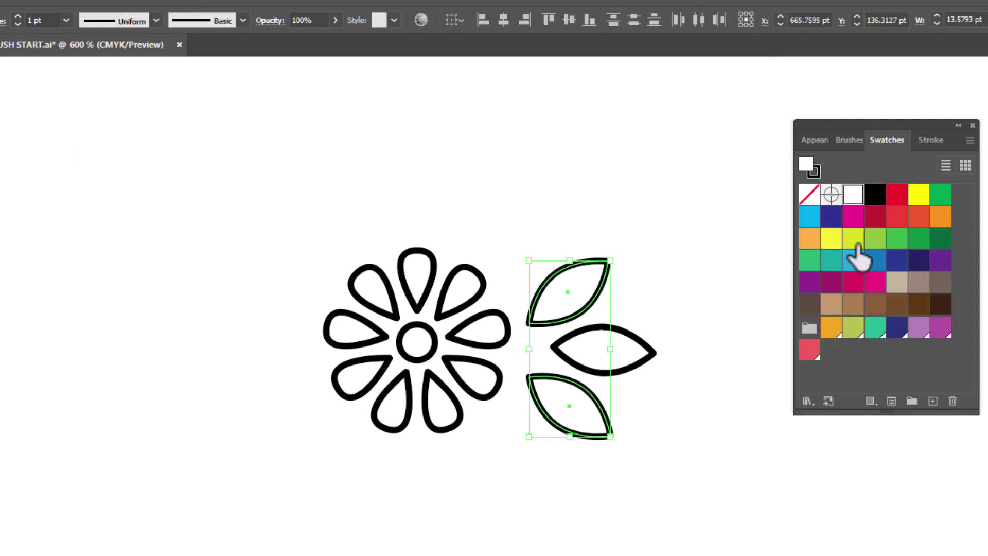
click(874, 329)
drag(684, 317, 607, 387)
click(852, 328)
click(459, 399)
Fill the petals purple and set the stroke of the flower and leaves to None
drag(267, 220, 496, 465)
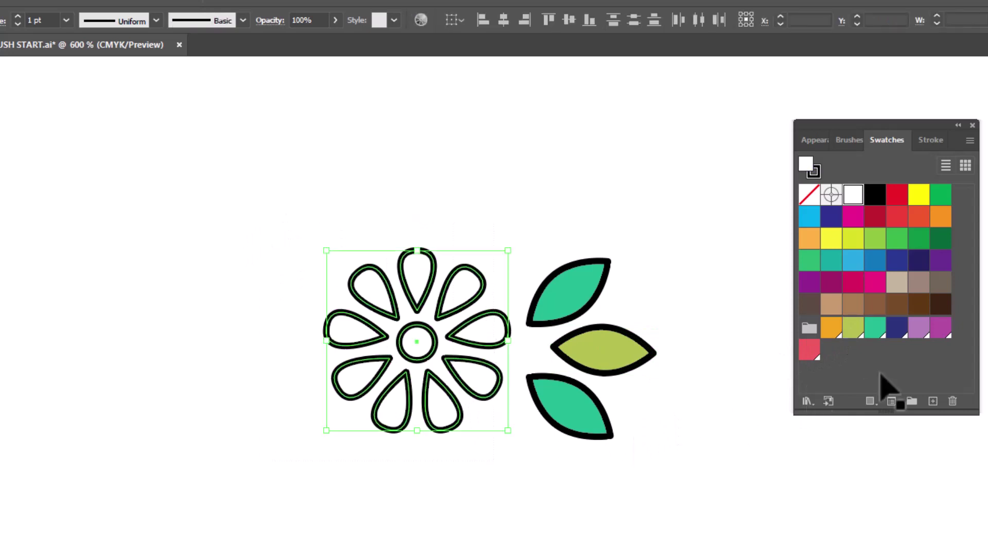
click(941, 327)
click(628, 508)
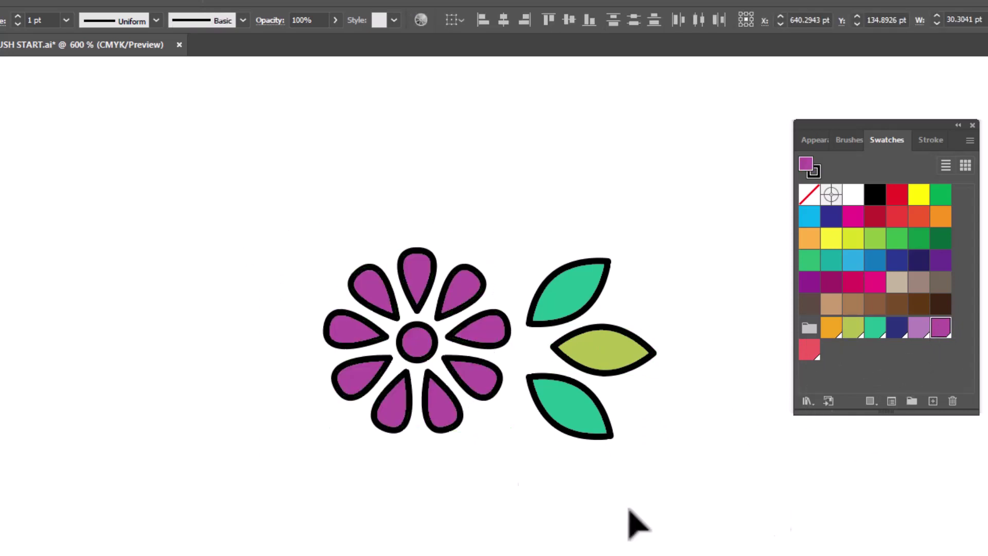
click(412, 356)
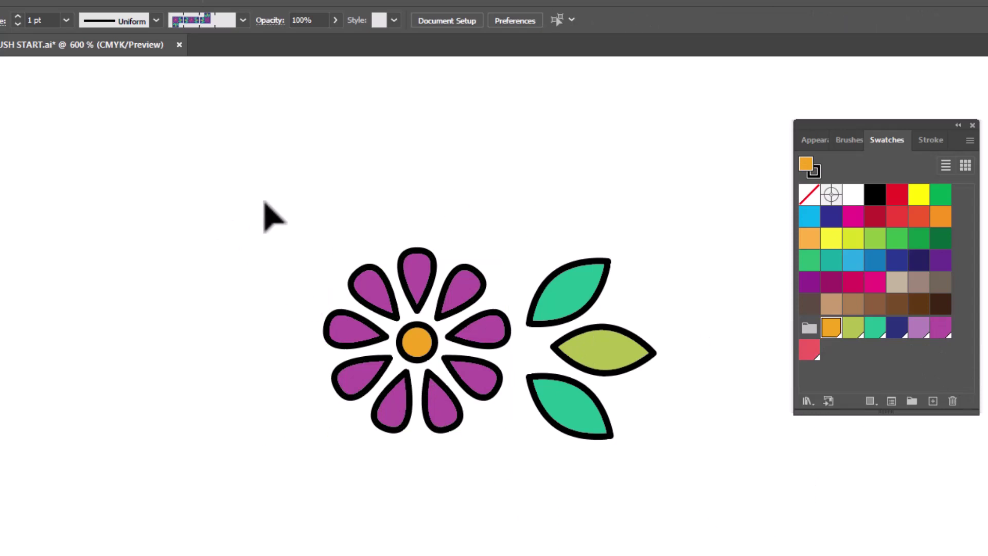
drag(300, 205, 725, 546)
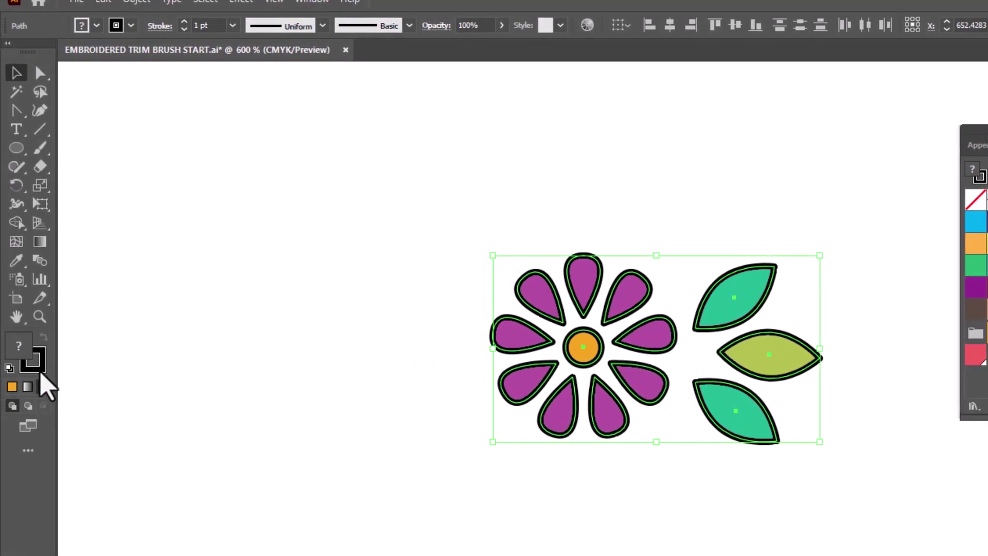
click(37, 368)
click(43, 387)
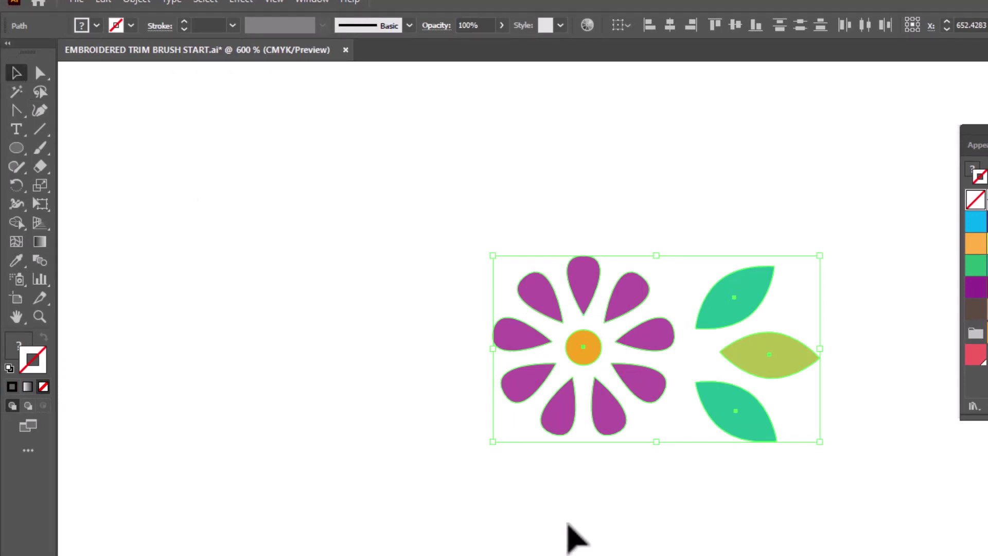
click(568, 522)
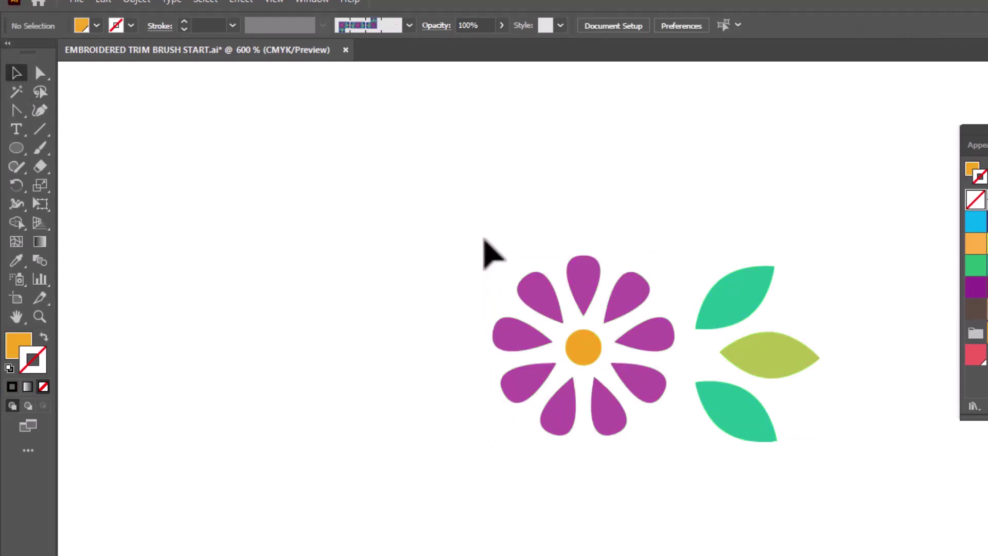
Apply a Scribble effect with the Tight preset to the petals only, excluding the centre
drag(460, 218, 676, 465)
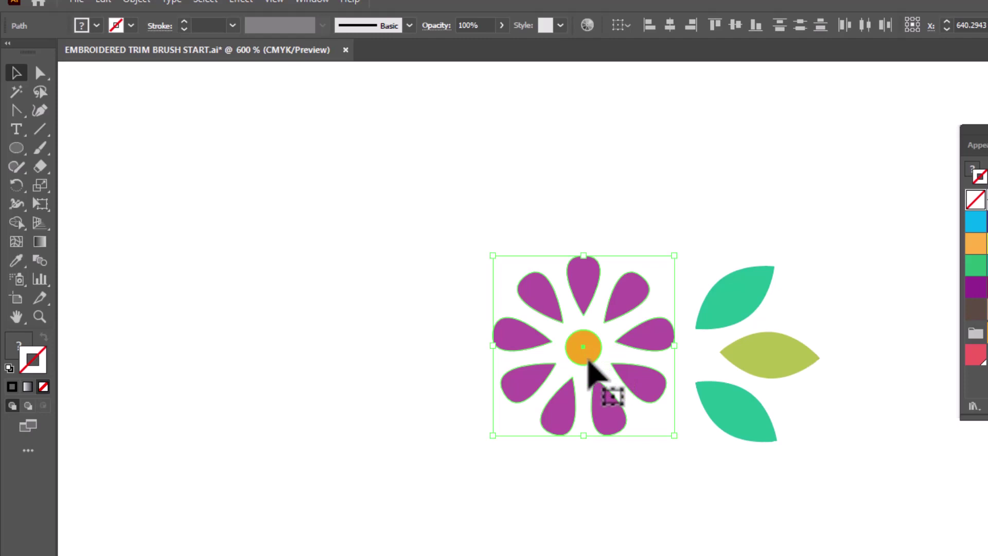
shift+click(587, 359)
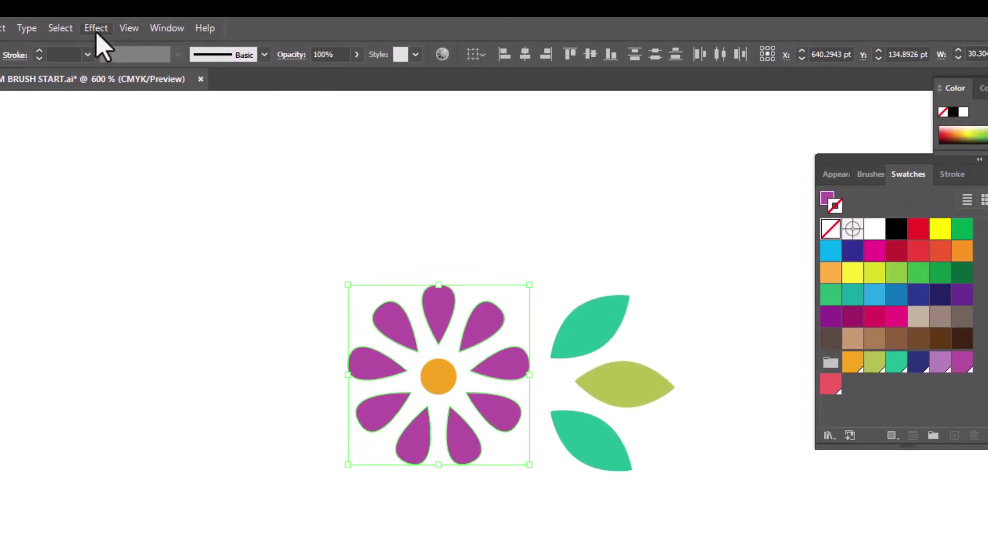
click(96, 30)
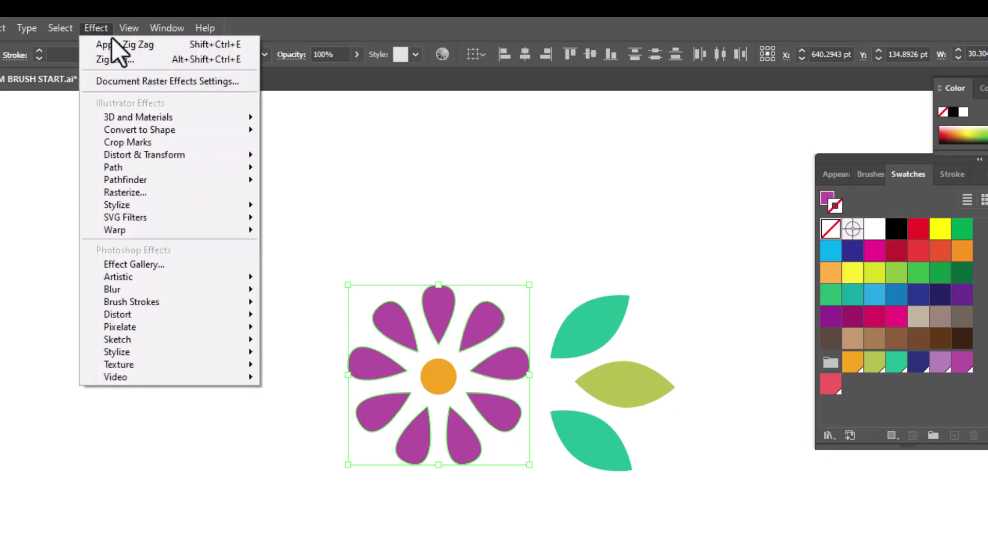
mouse_move(128, 205)
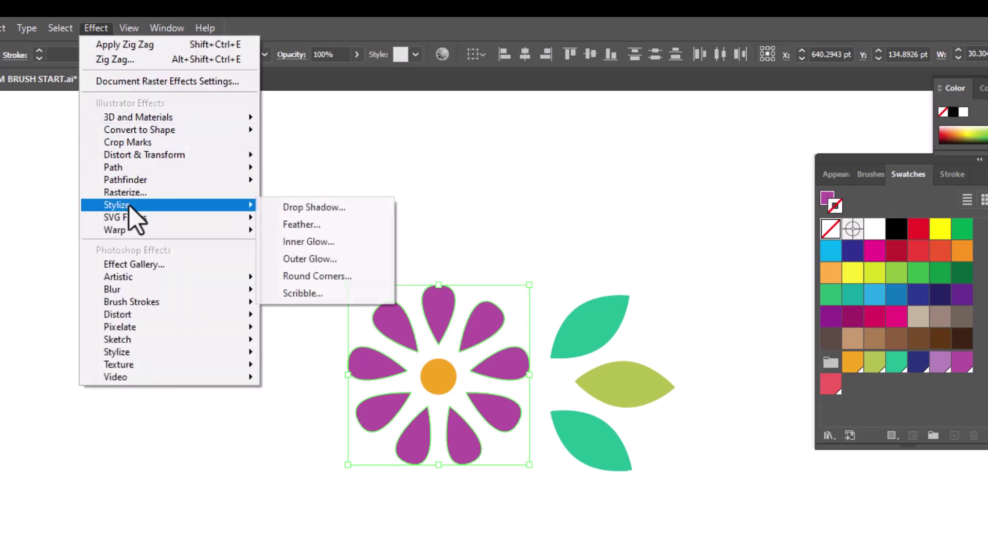
click(348, 295)
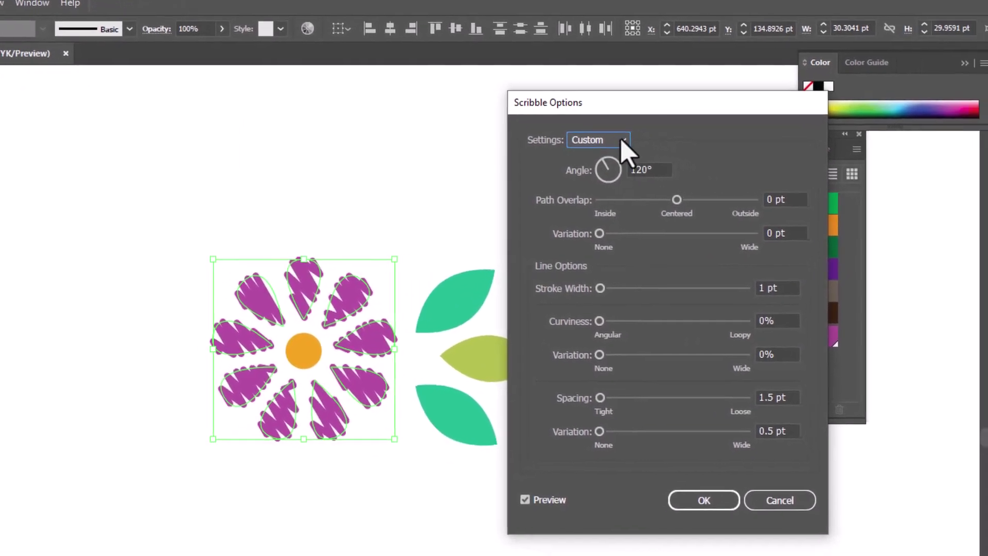
click(747, 169)
click(597, 177)
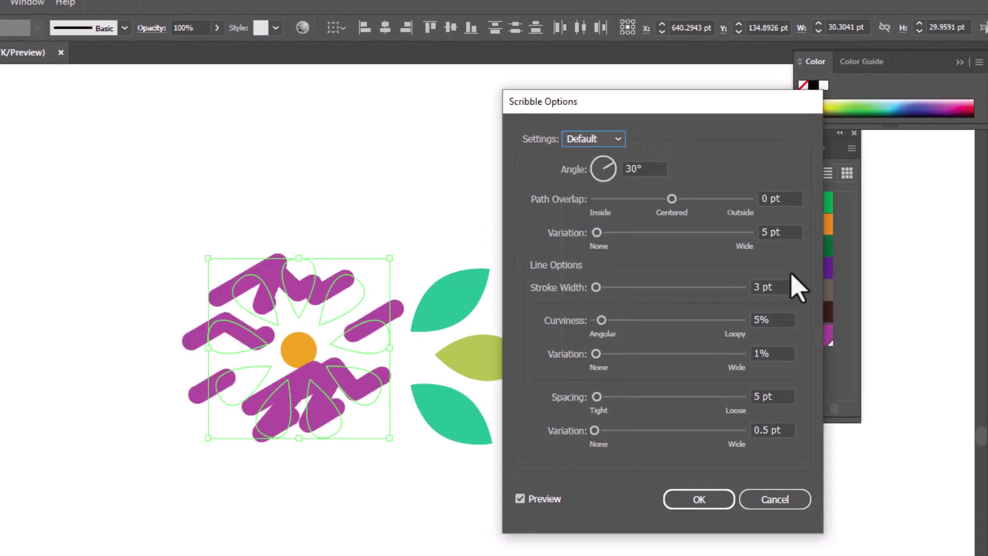
mouse_move(638, 97)
mouse_down()
mouse_move(737, 150)
mouse_move(643, 118)
mouse_move(645, 142)
mouse_move(614, 120)
mouse_move(627, 122)
mouse_move(622, 140)
mouse_up()
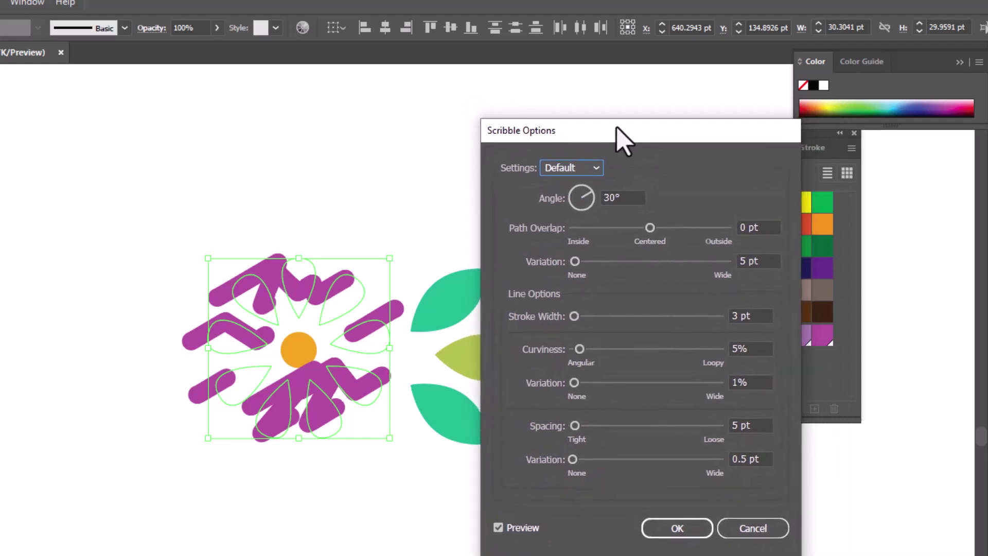
click(595, 170)
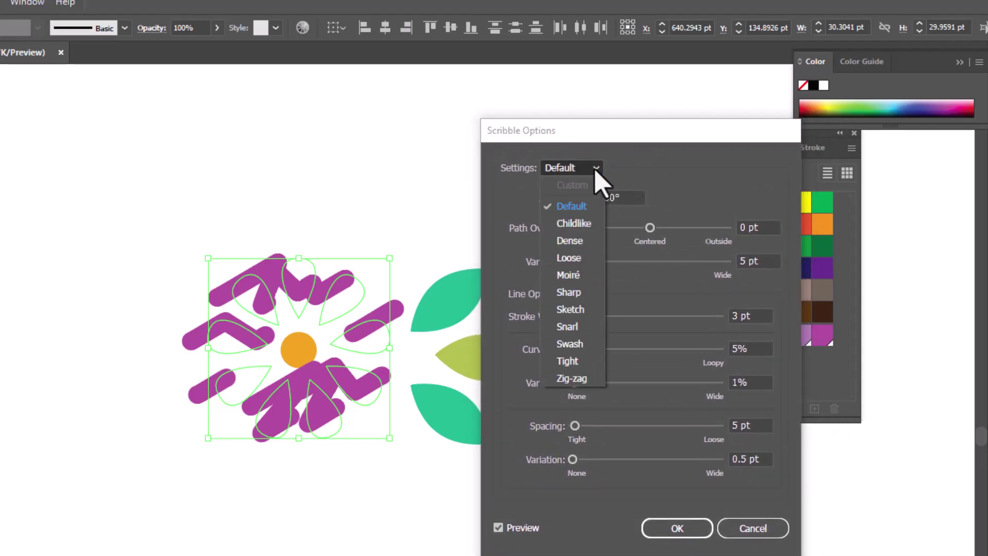
click(568, 361)
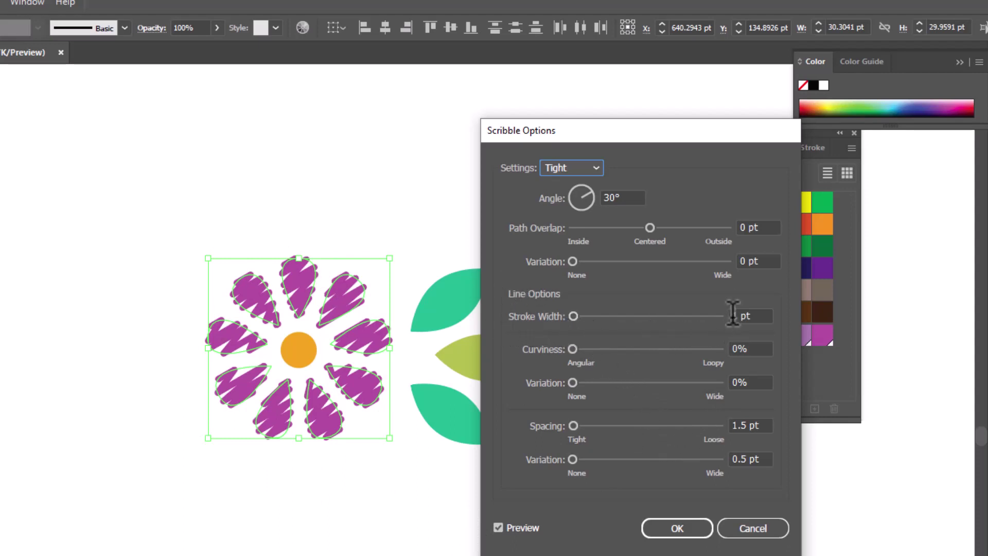
Set the scribble stroke width to 0.5 pt and spacing to 0.75 pt
drag(762, 315, 727, 322)
key(Down)
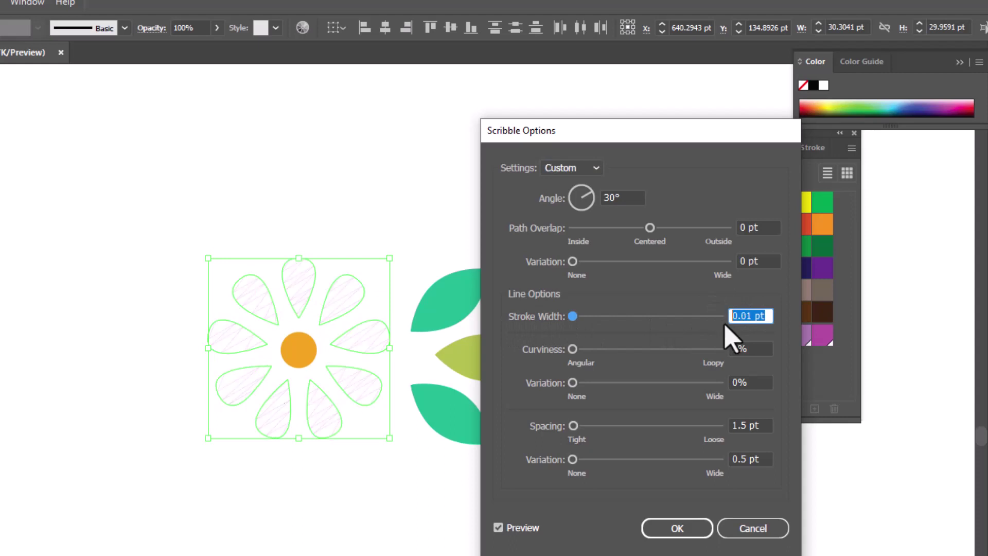
text(.5)
click(498, 528)
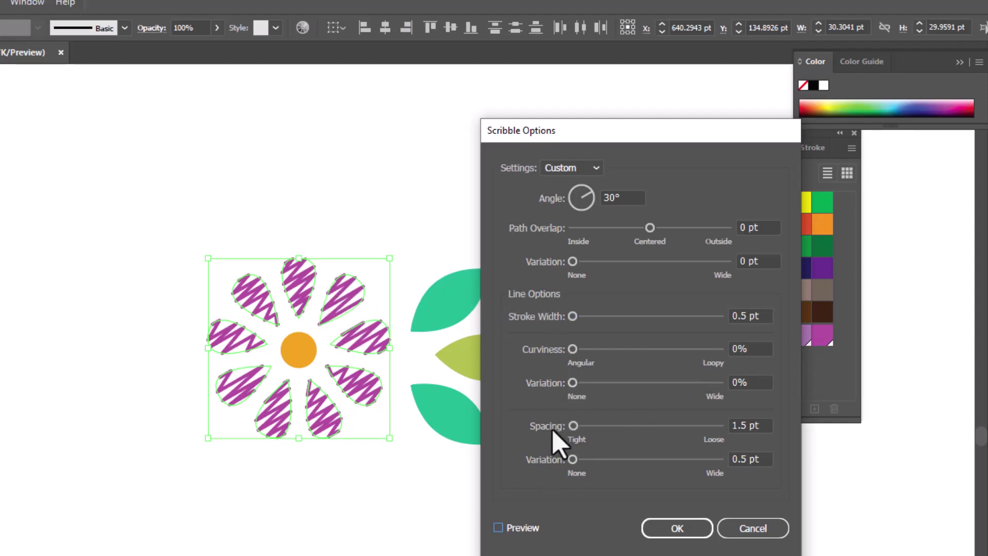
click(768, 422)
drag(771, 425, 733, 425)
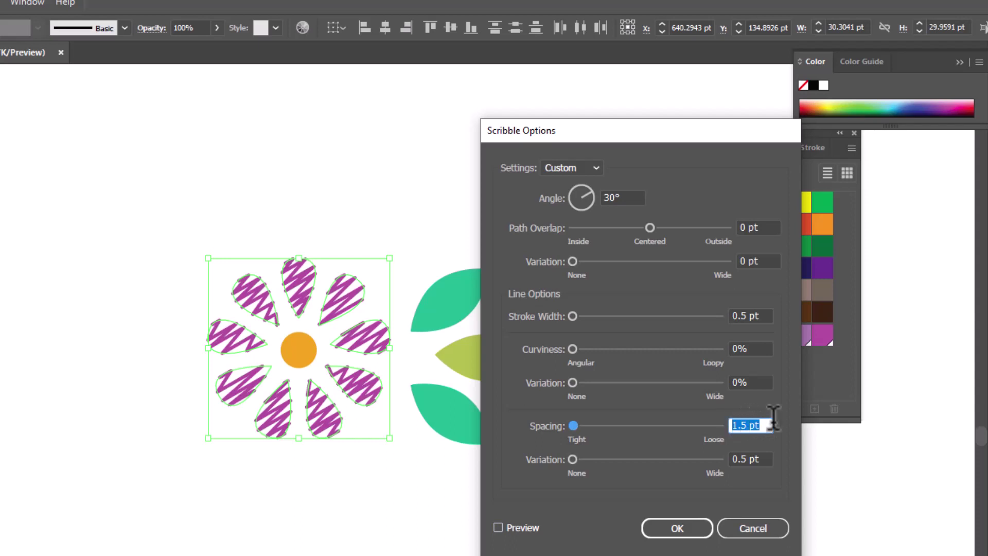
text(1)
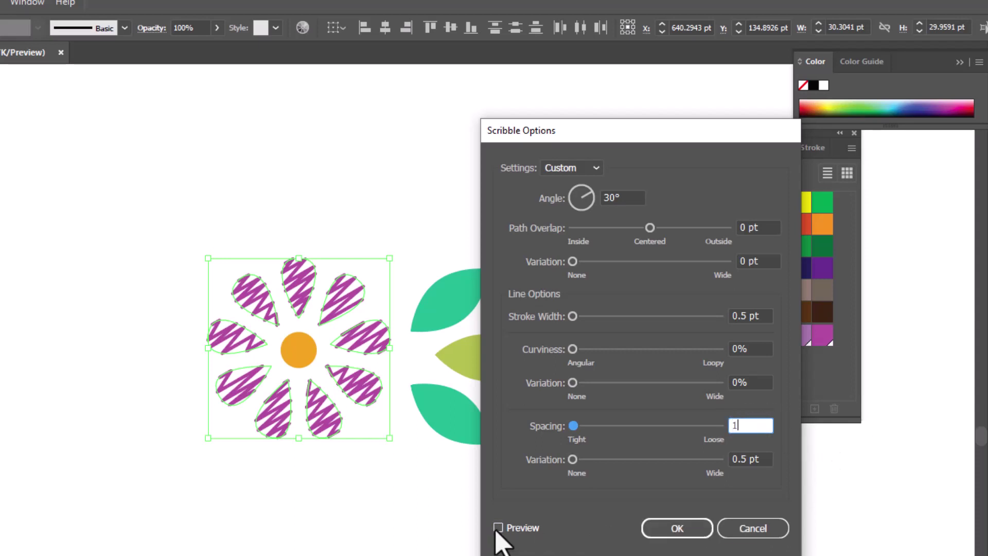
click(497, 529)
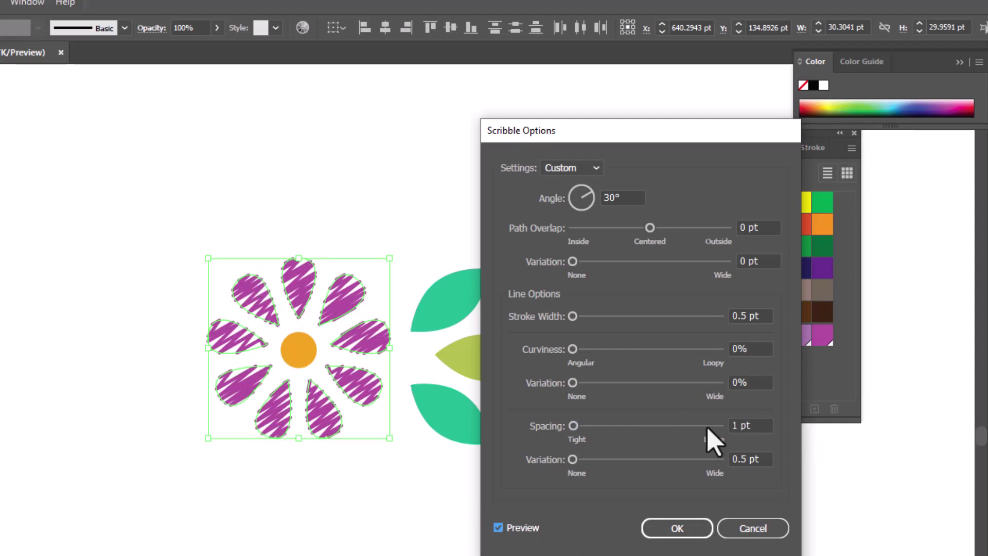
double_click(765, 425)
text(.75)
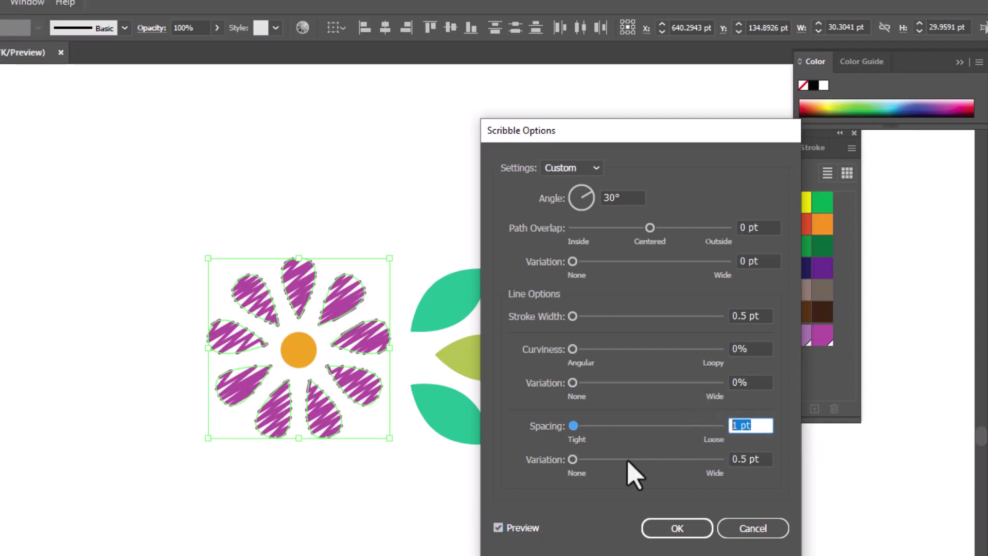
click(497, 527)
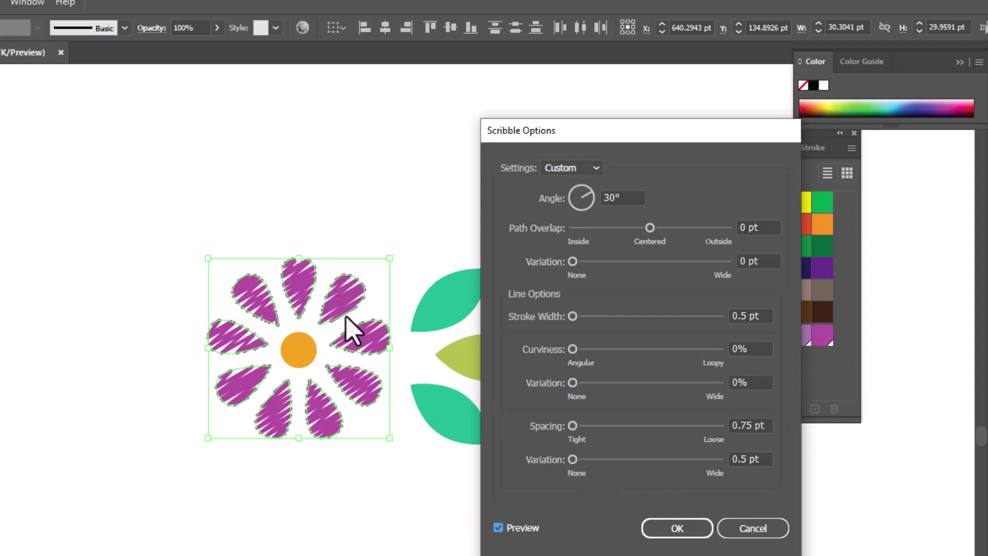
Set scribble spacing and overlap variation to 0.25 pt each and confirm the effect
click(766, 455)
text(.25)
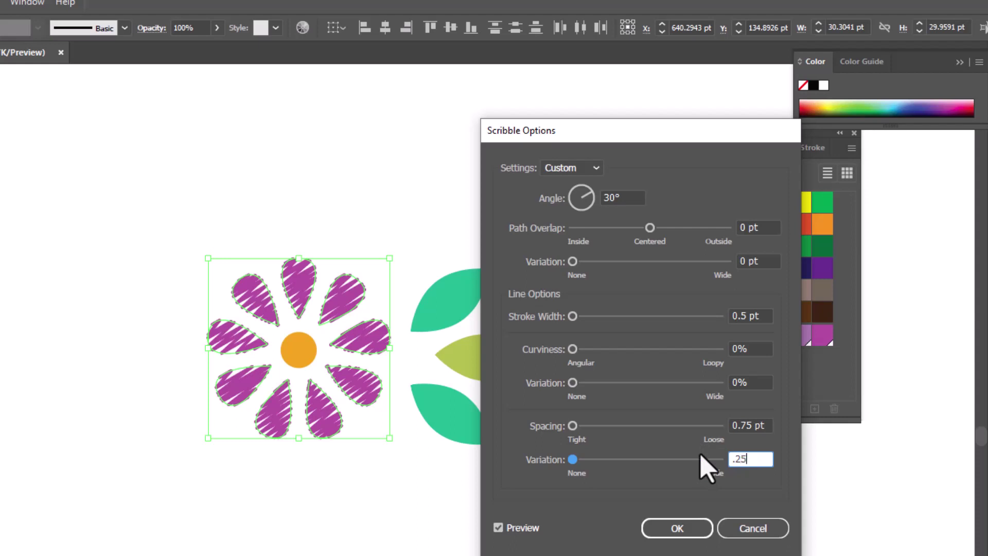
click(498, 528)
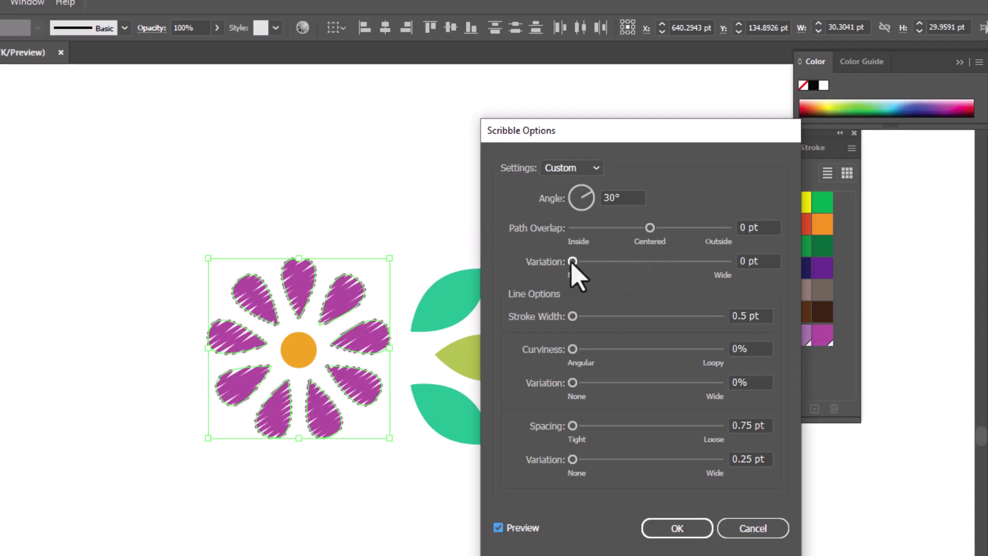
mouse_move(572, 262)
mouse_down()
mouse_move(585, 262)
mouse_move(573, 262)
mouse_up()
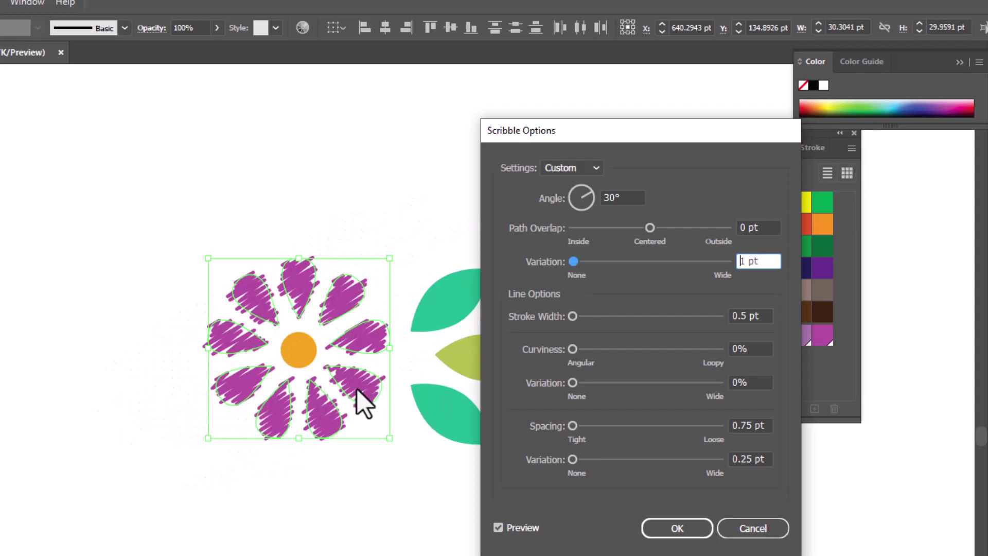
drag(769, 261, 722, 248)
text(.25)
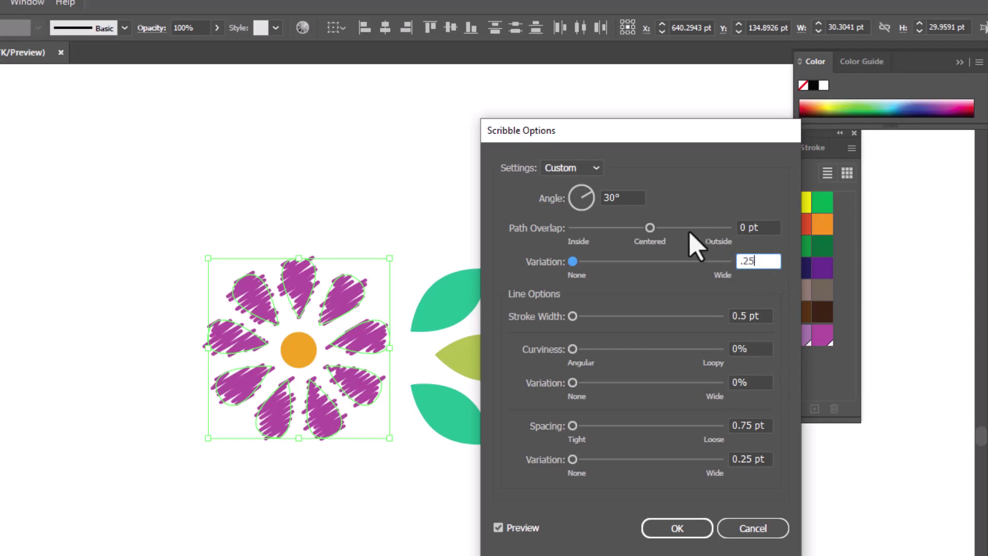
click(498, 527)
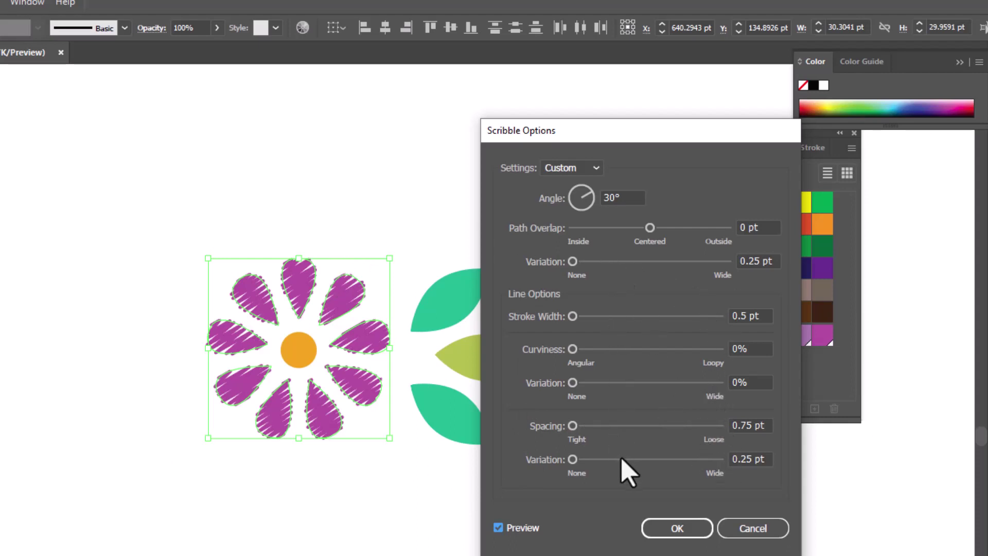
click(664, 530)
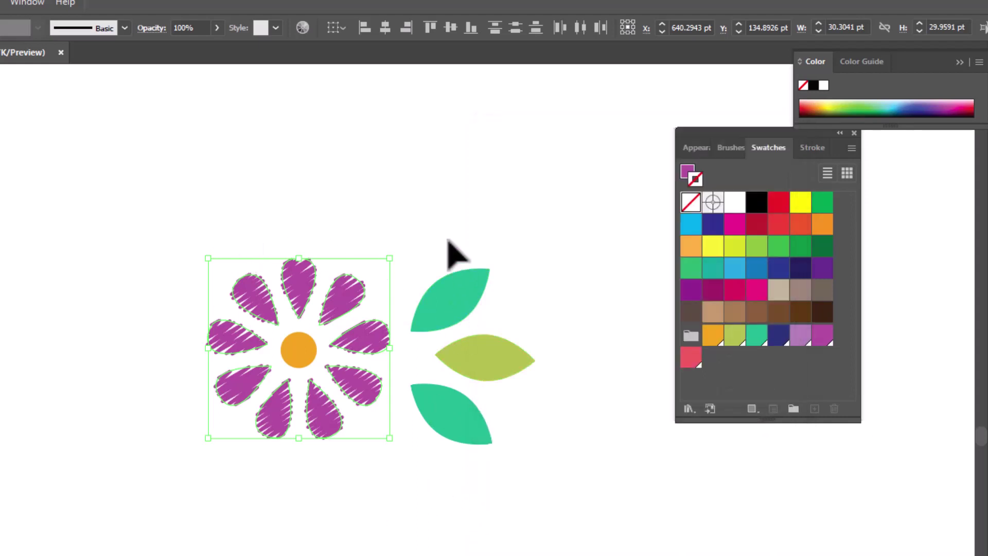
Apply the last-used scribble effect to the three leaves
drag(446, 232, 556, 510)
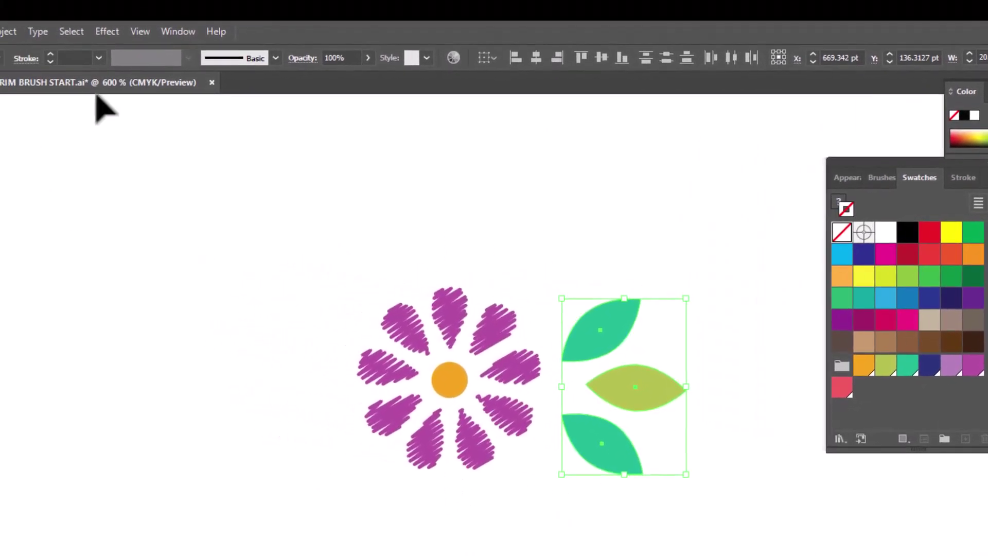
click(58, 22)
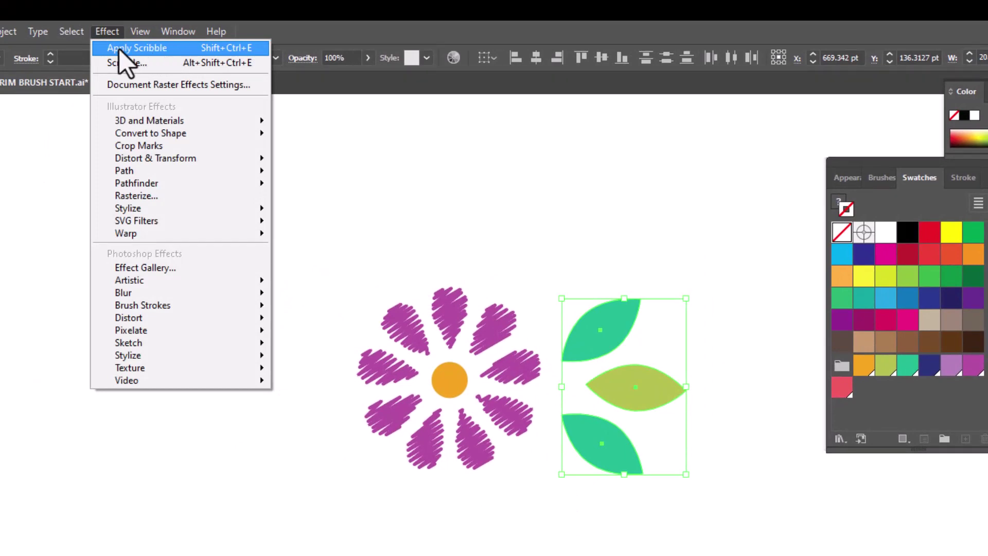
click(120, 48)
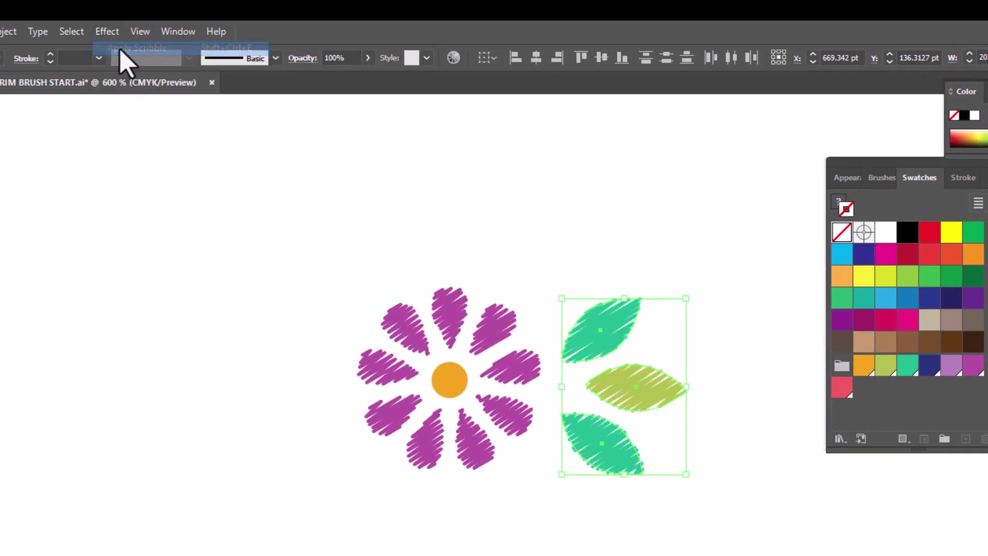
click(764, 553)
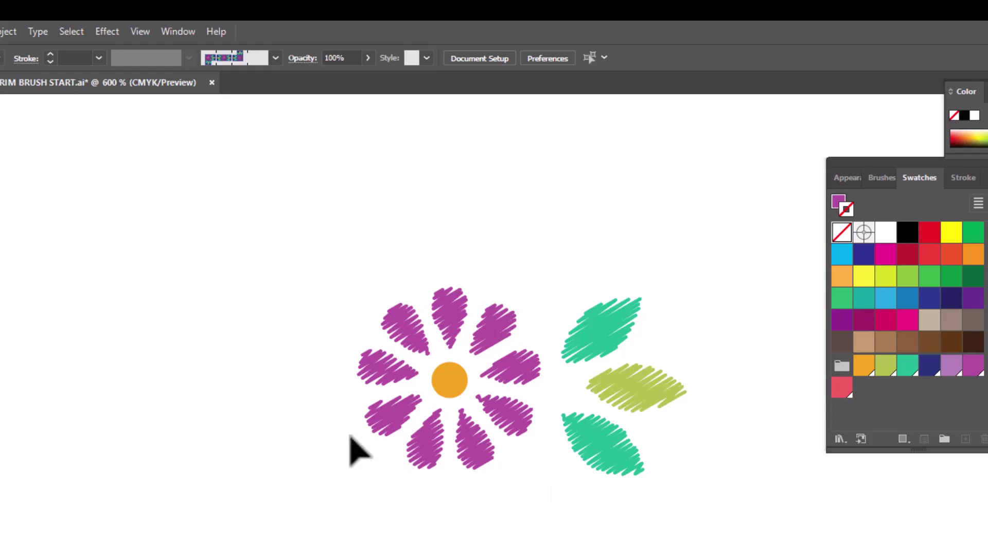
click(400, 432)
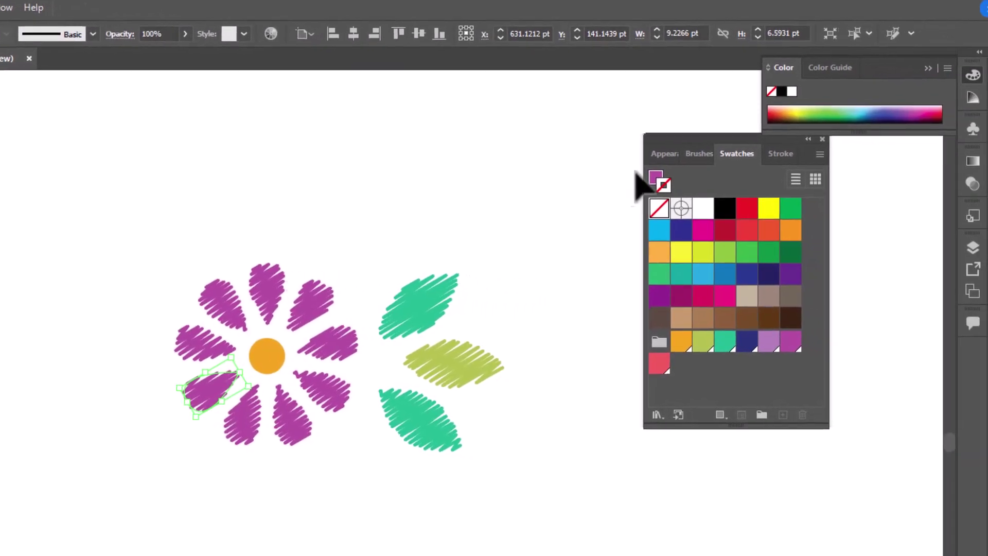
Reopen the lower-left petal's Scribble from the Appearance panel and set its angle to 155°
click(663, 154)
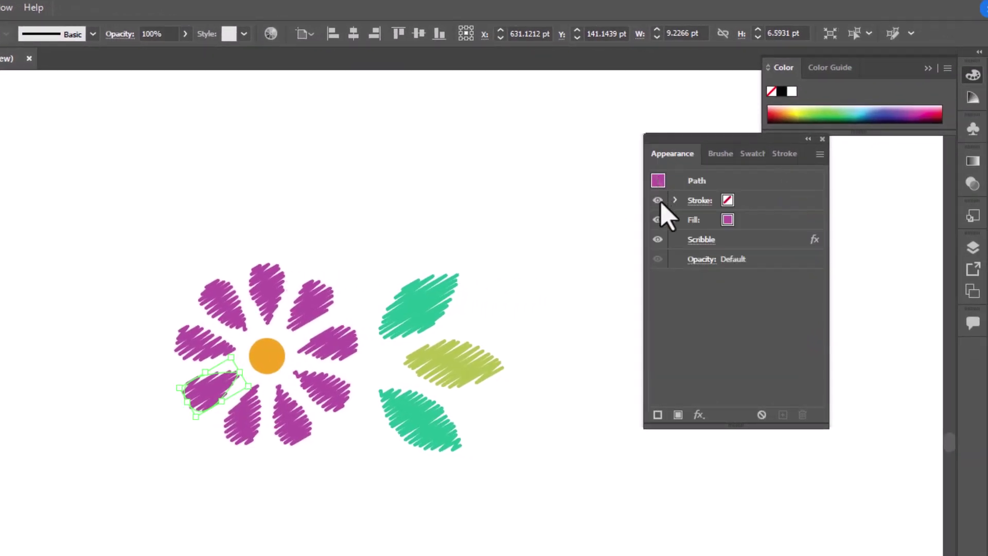
click(700, 240)
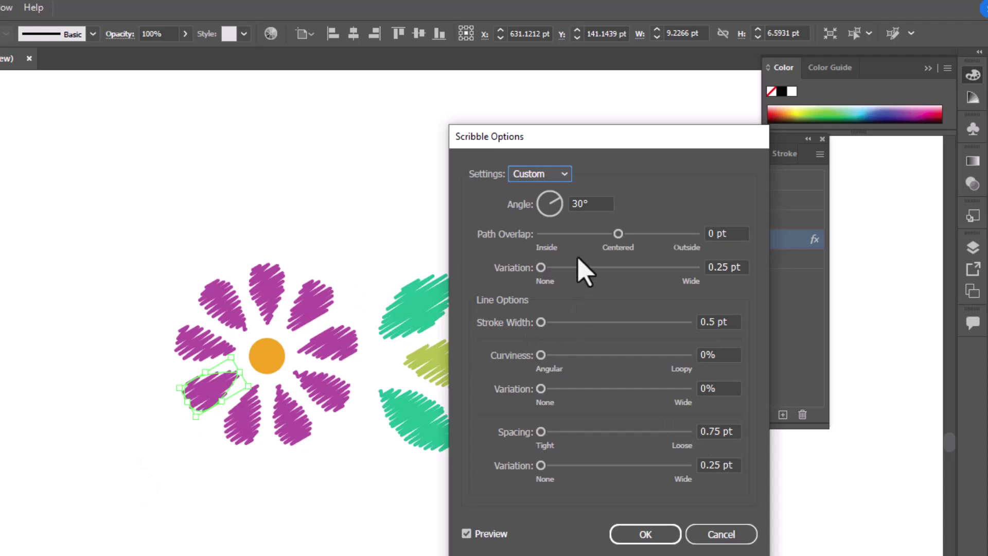
drag(593, 201, 559, 198)
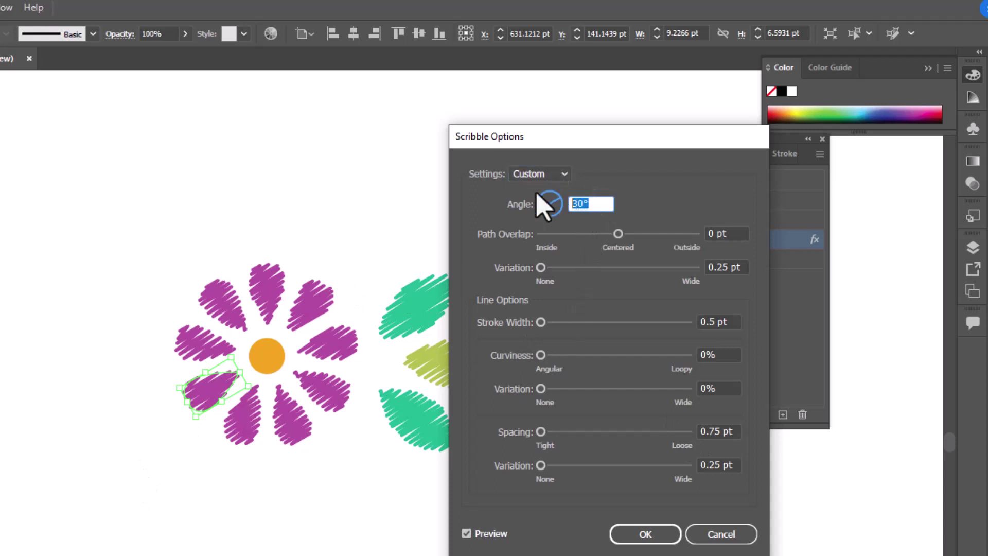
click(537, 195)
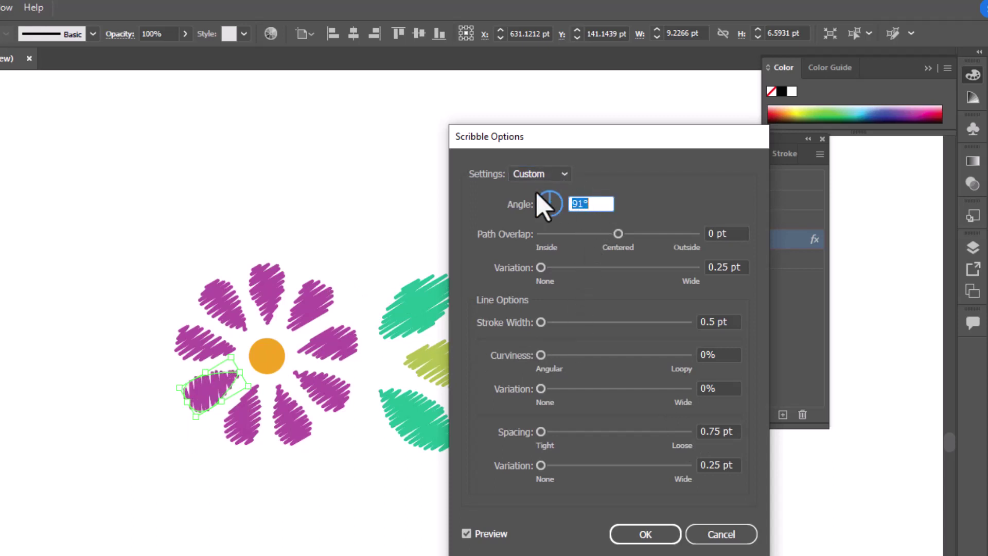
drag(537, 192, 538, 193)
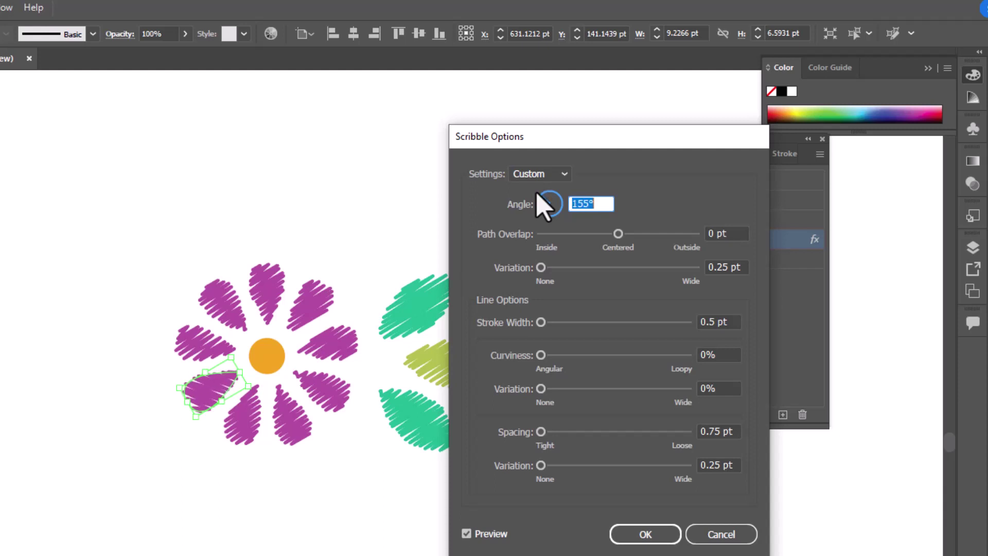
key(Return)
click(271, 276)
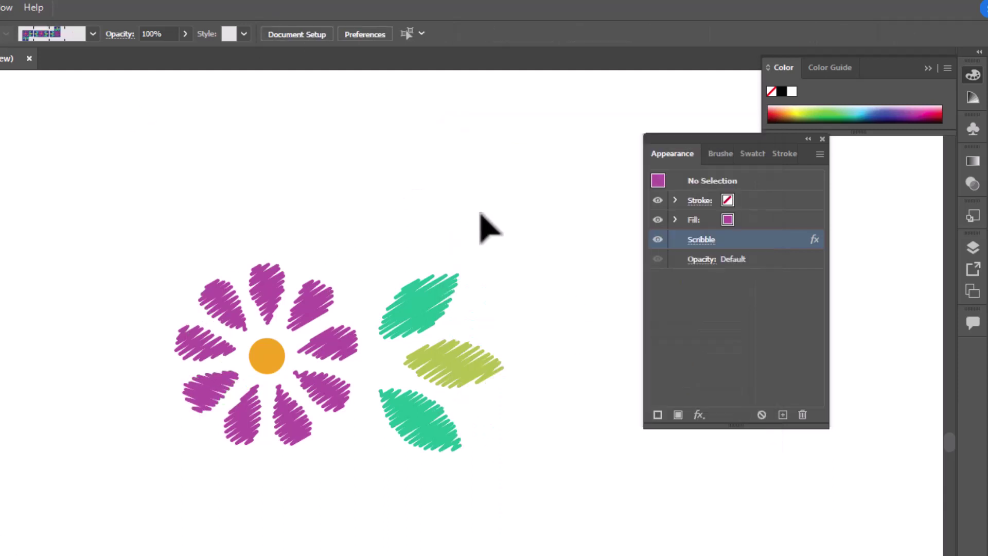
Expand the appearance of the three scribbled leaves into real paths
drag(424, 238, 504, 498)
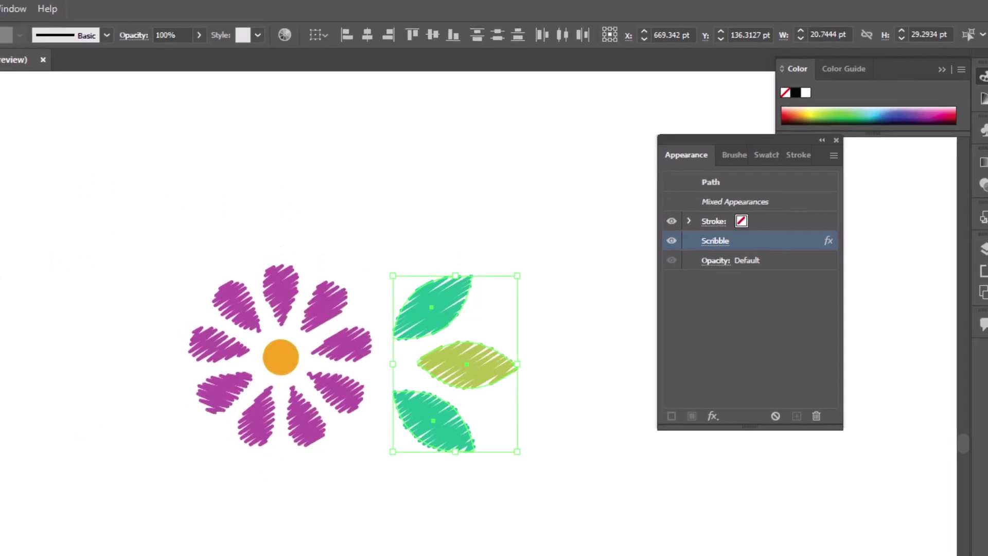
click(69, 32)
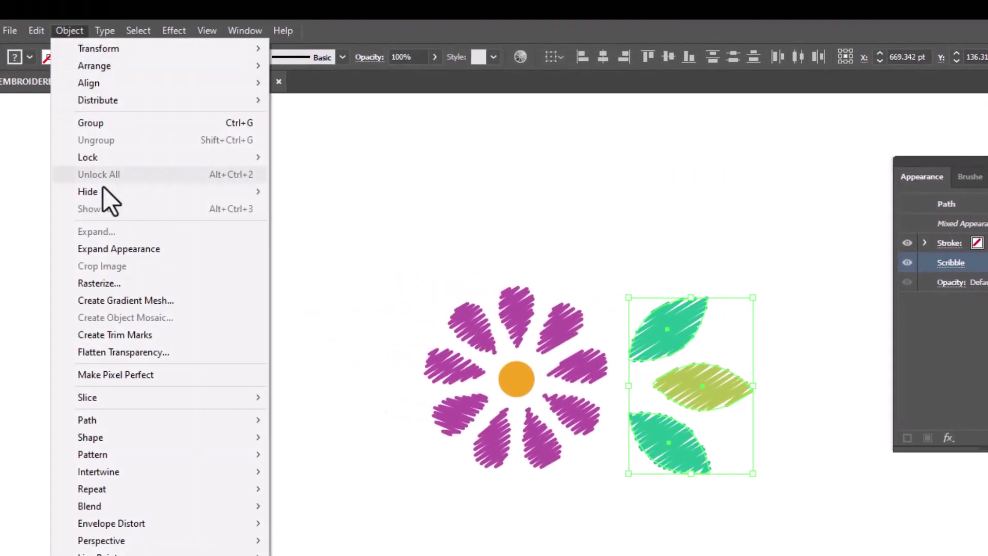
click(123, 248)
key(ctrl+shift+a)
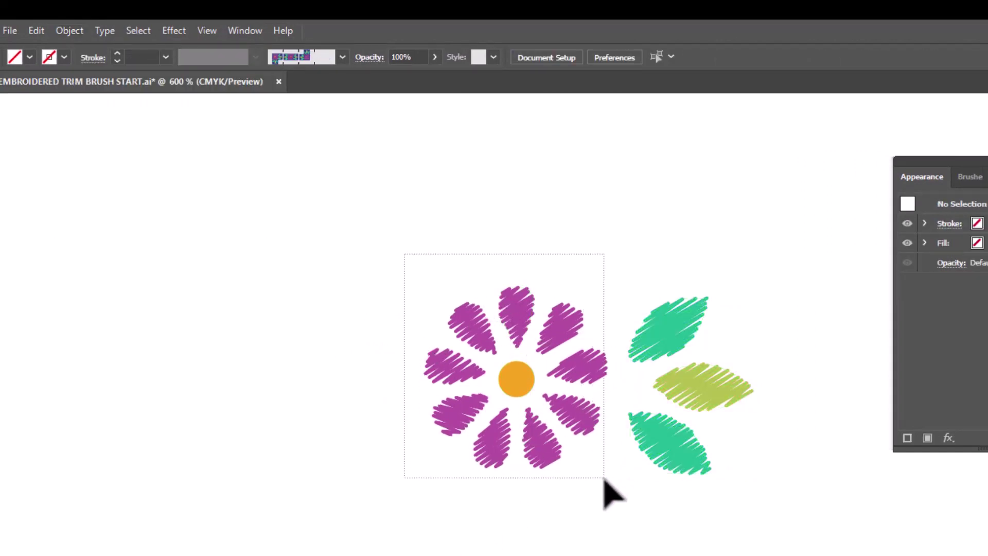
Expand the petals' scribble into paths, leaving the orange centre unexpanded
click(603, 493)
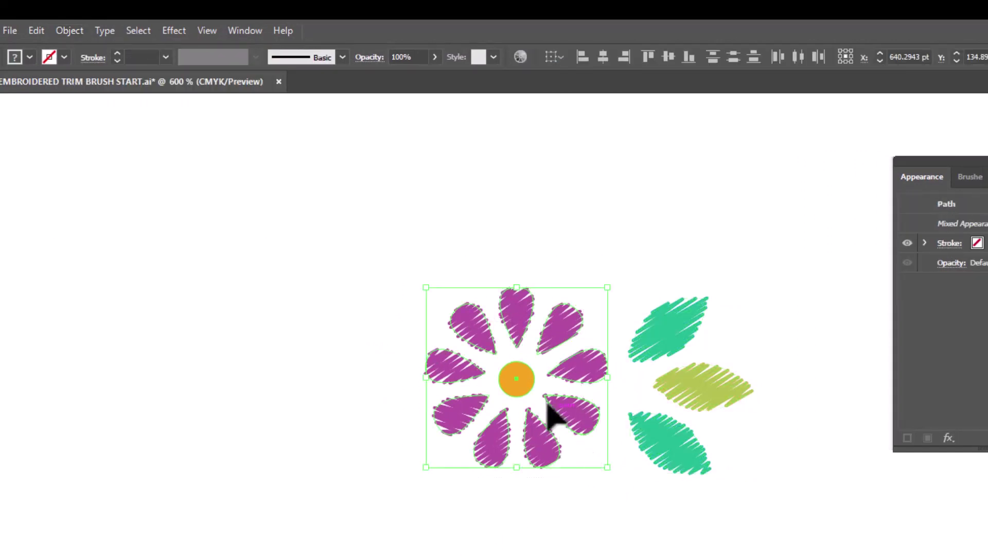
shift+click(527, 387)
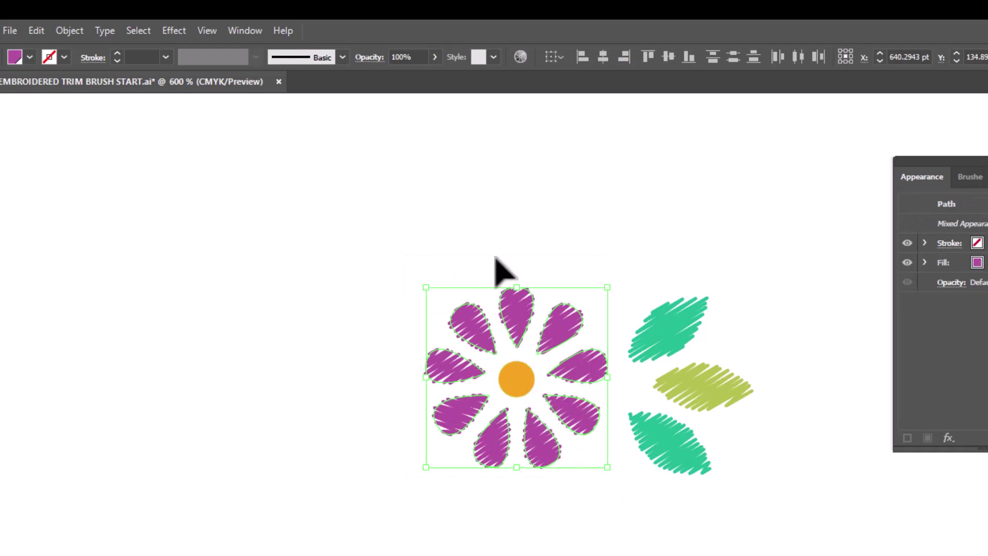
click(70, 31)
click(131, 248)
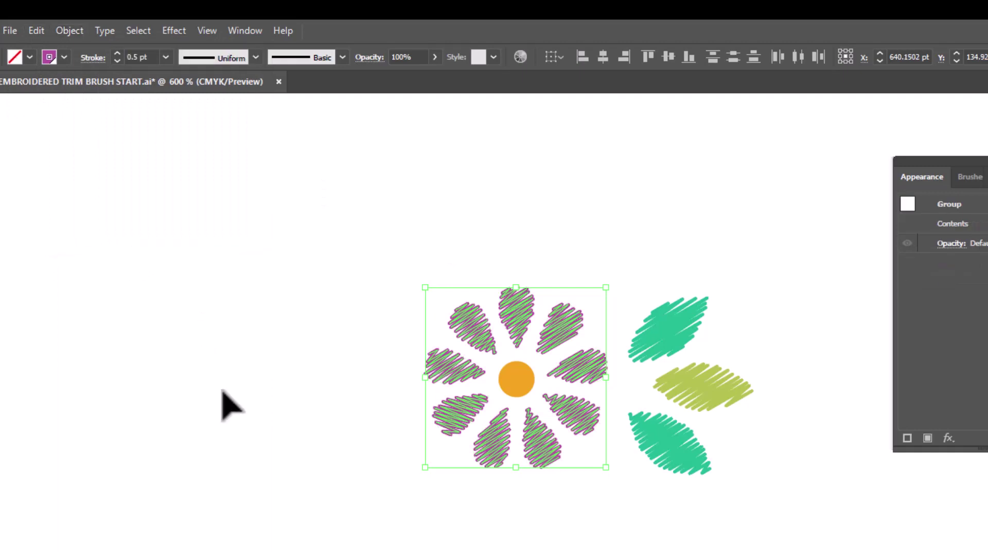
click(212, 414)
drag(520, 379, 517, 376)
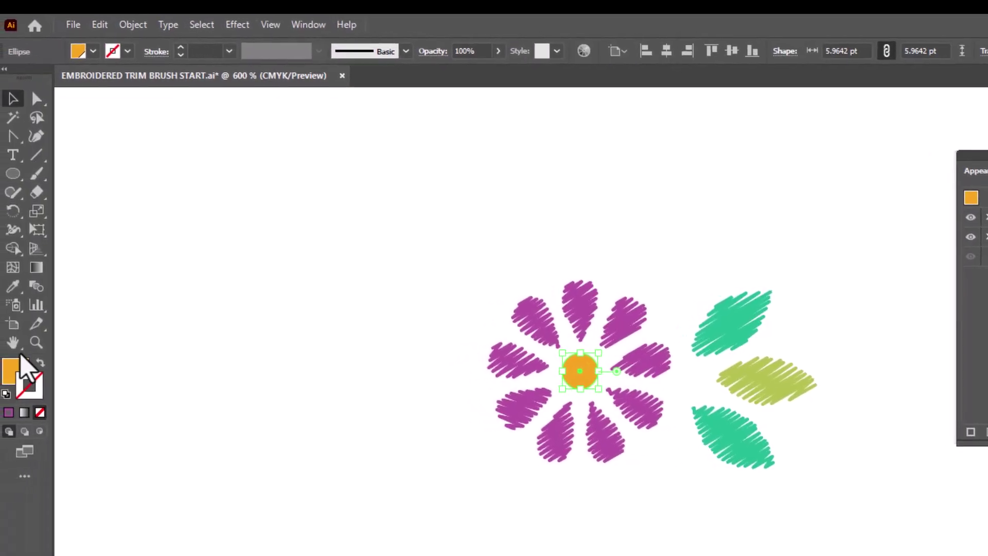
Swap the centre's fill to stroke and set it to 0.25 pt with round cap and join
click(39, 362)
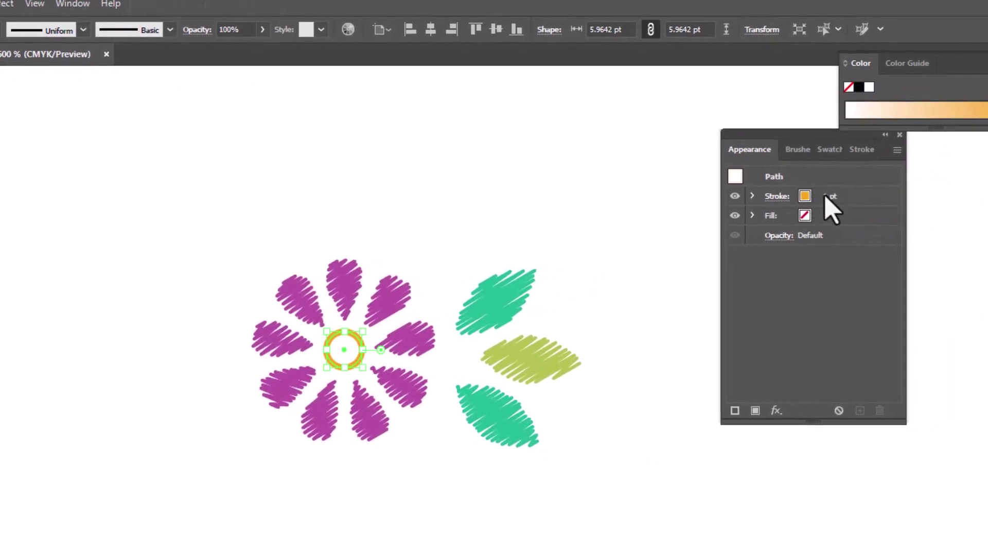
click(779, 197)
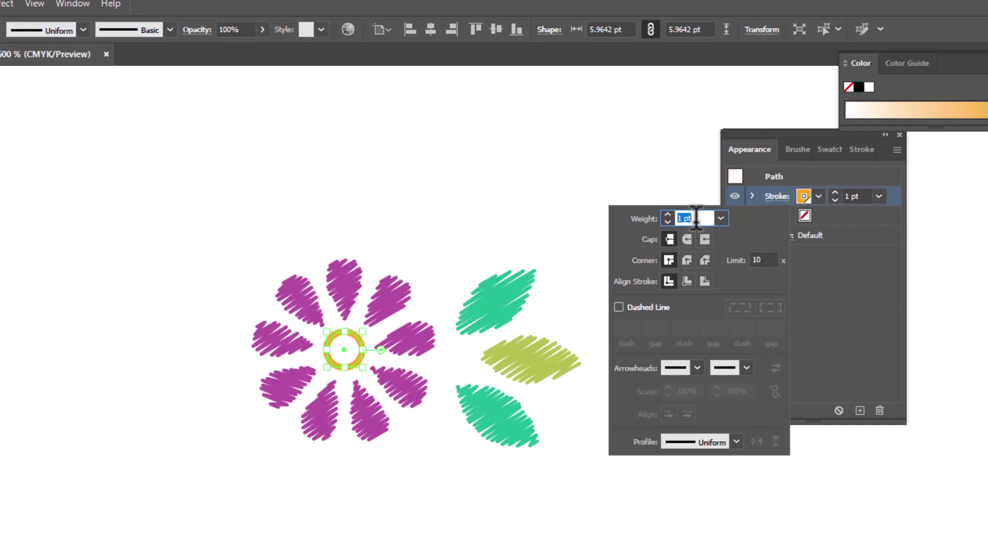
click(667, 222)
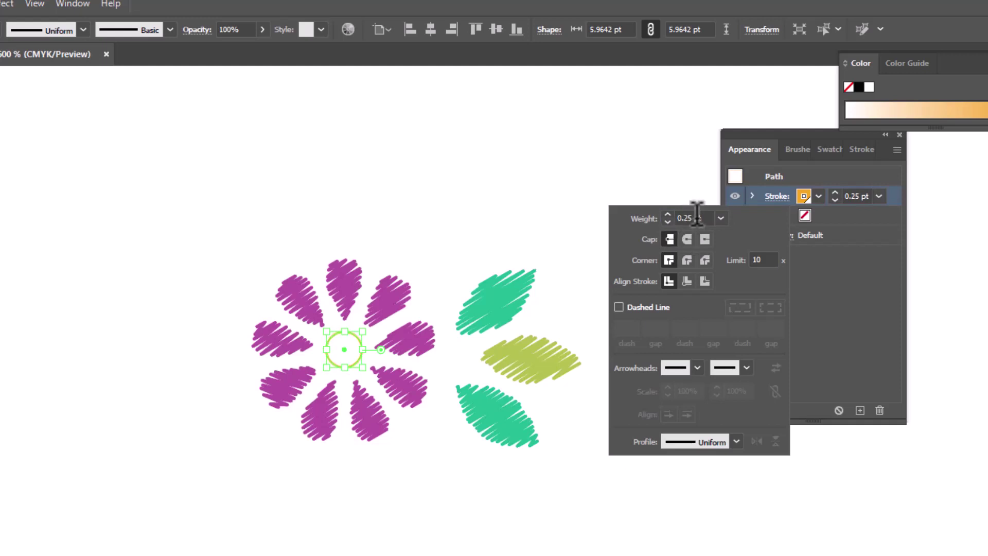
click(686, 238)
click(686, 260)
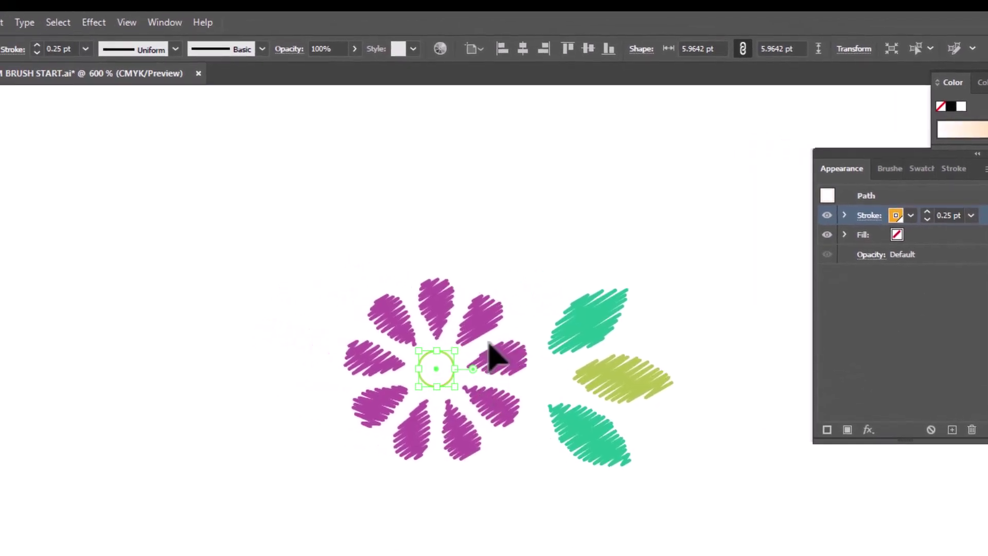
Give the centre star a smooth Zig Zag effect with 1 pt size and 24 ridges per segment
click(137, 32)
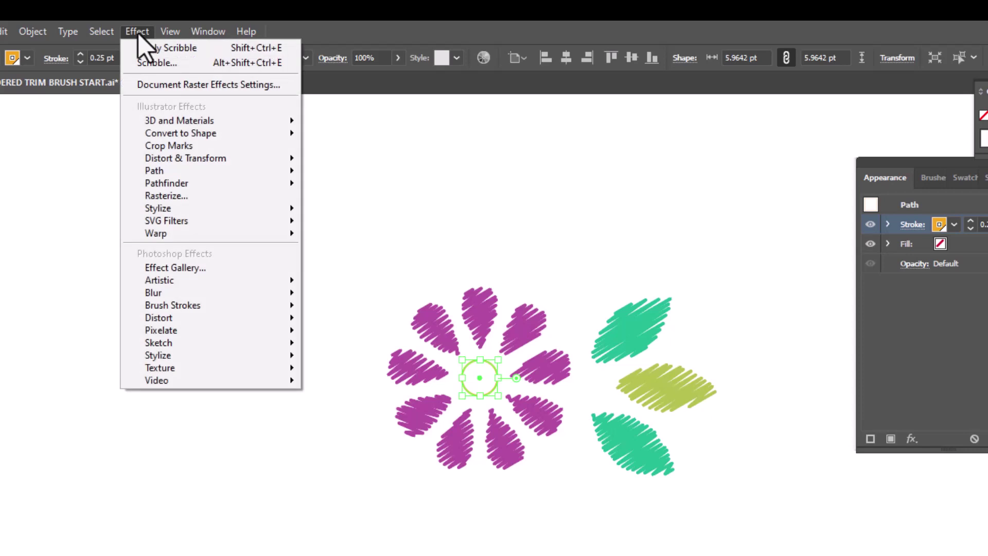
mouse_move(227, 157)
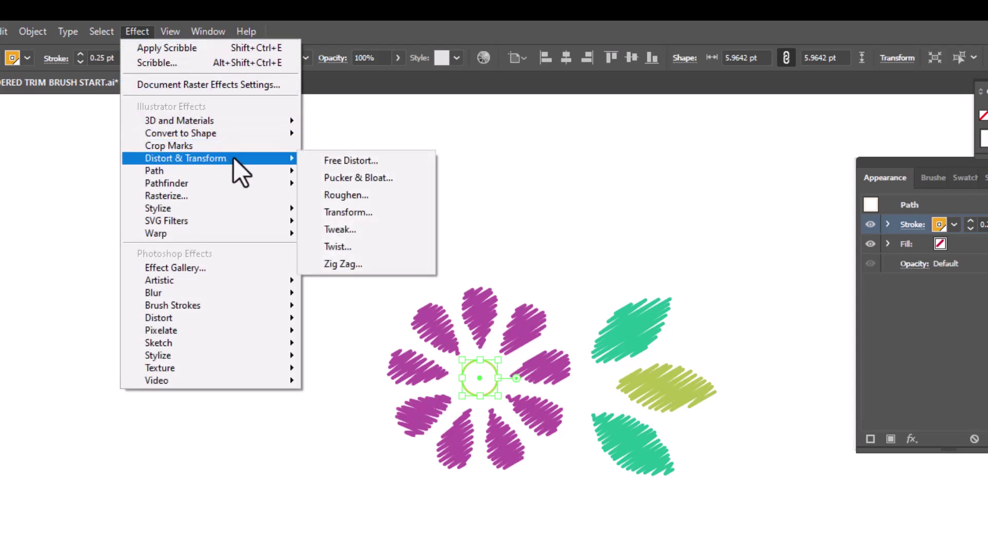
click(366, 266)
drag(418, 143, 304, 183)
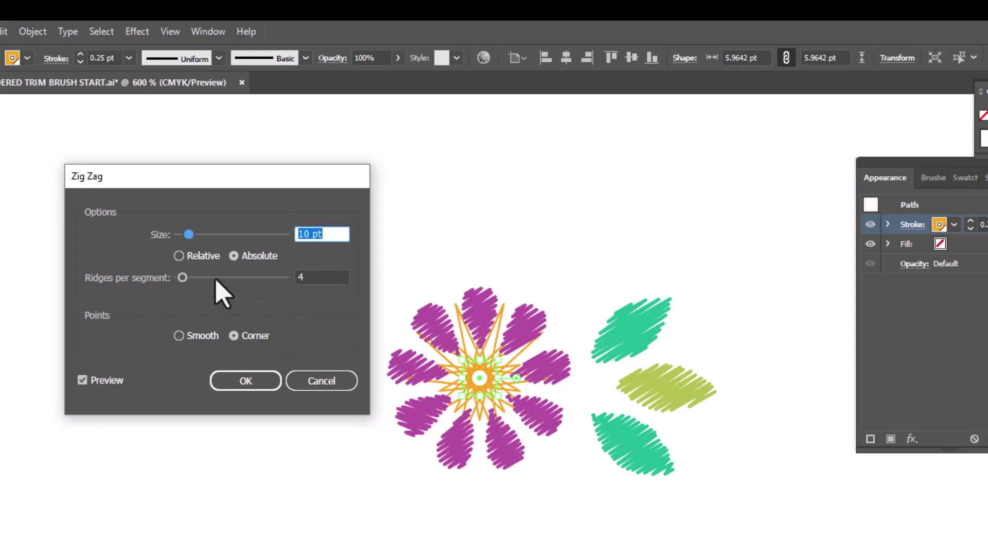
key(Down)
key(Down)
key(Down)
key(Down)
key(Down)
key(Down)
key(Down)
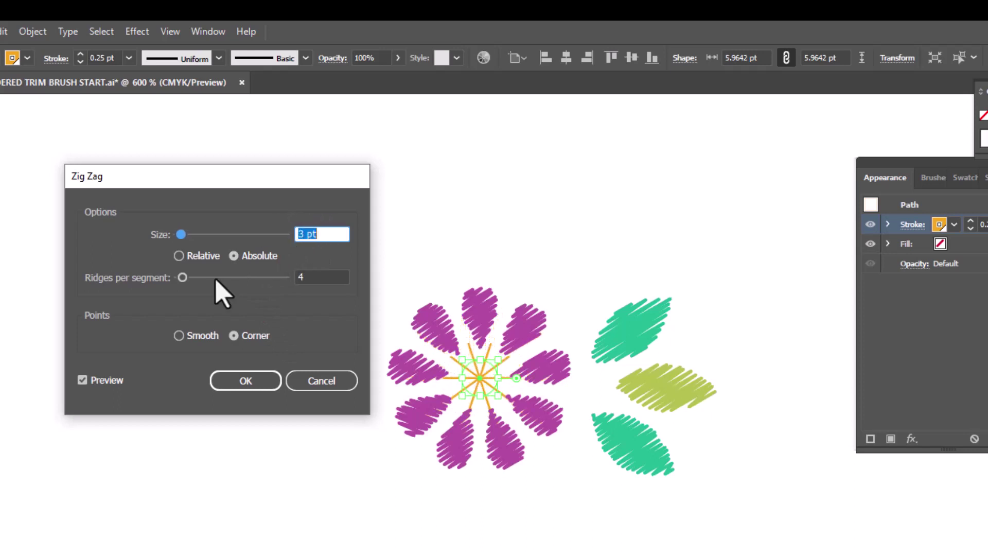
key(Down)
key(Down)
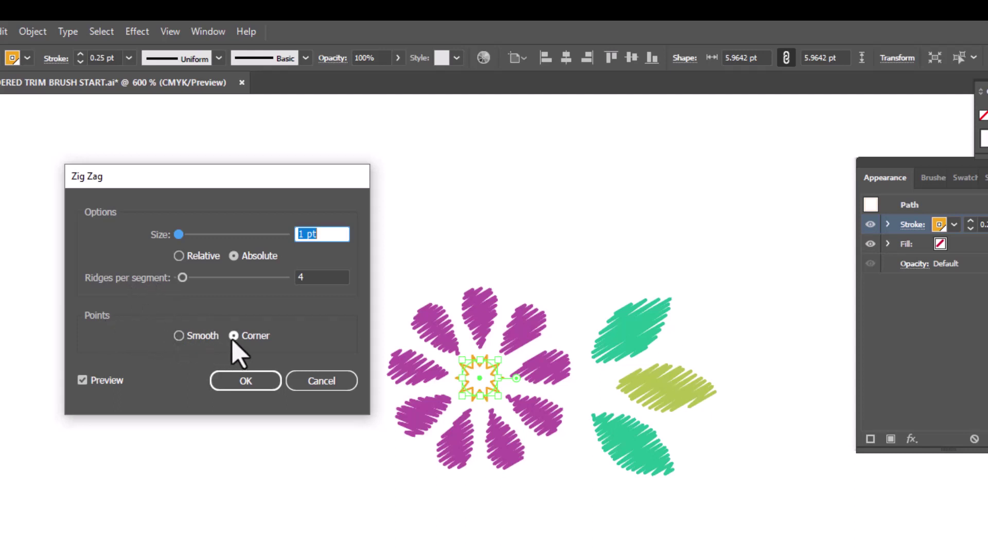
click(178, 336)
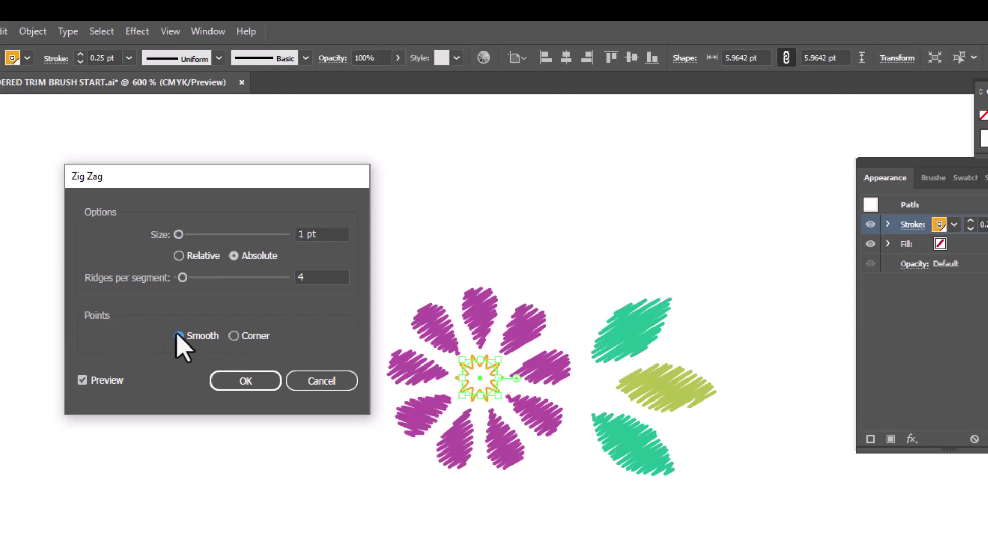
drag(181, 279, 185, 278)
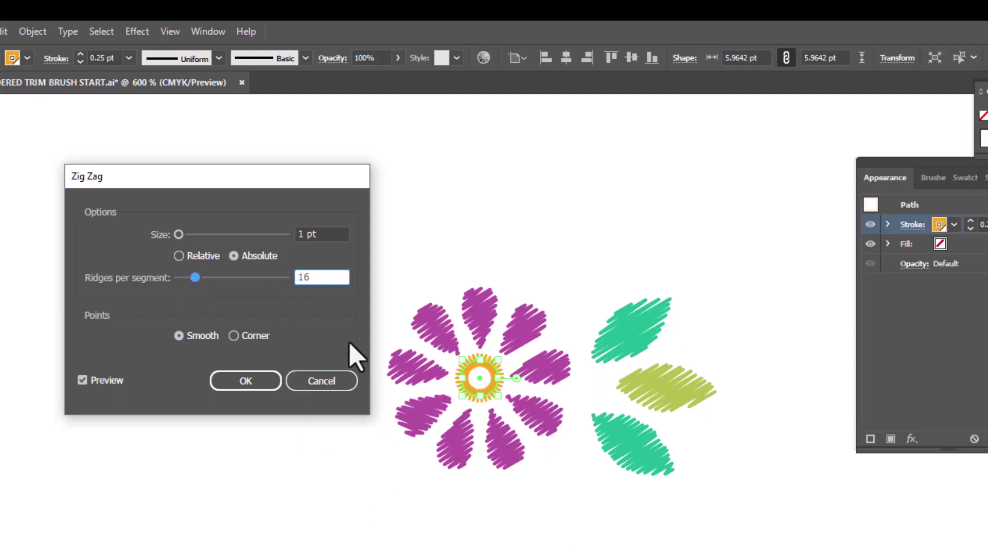
drag(317, 276, 280, 278)
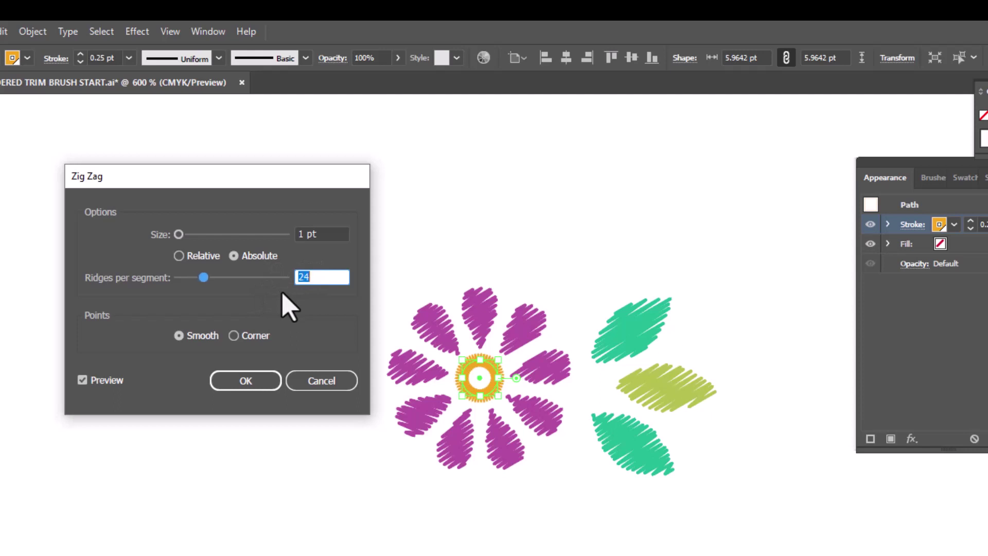
Apply the zig zag, copy the star above the leaves, and enlarge the centre star
key(Return)
click(478, 400)
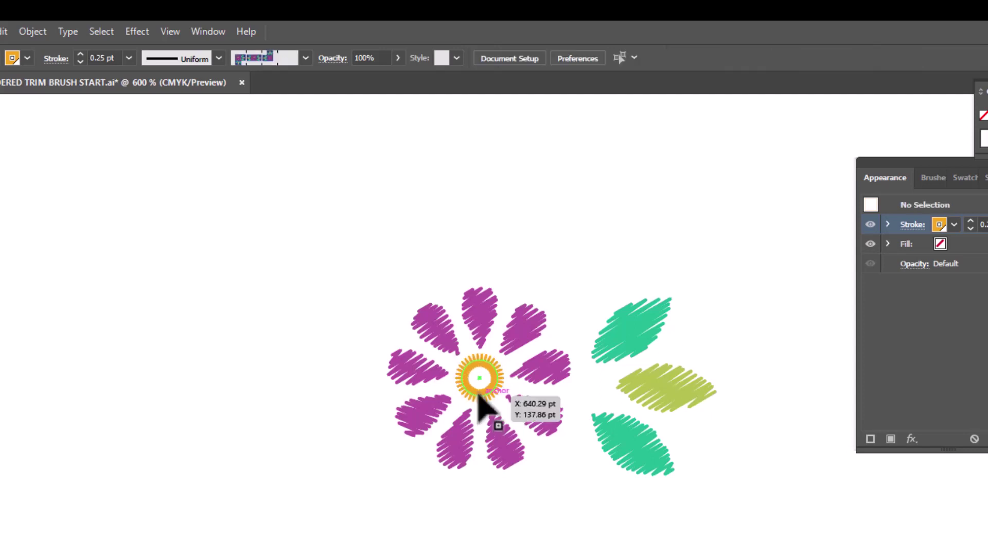
drag(479, 384, 580, 307)
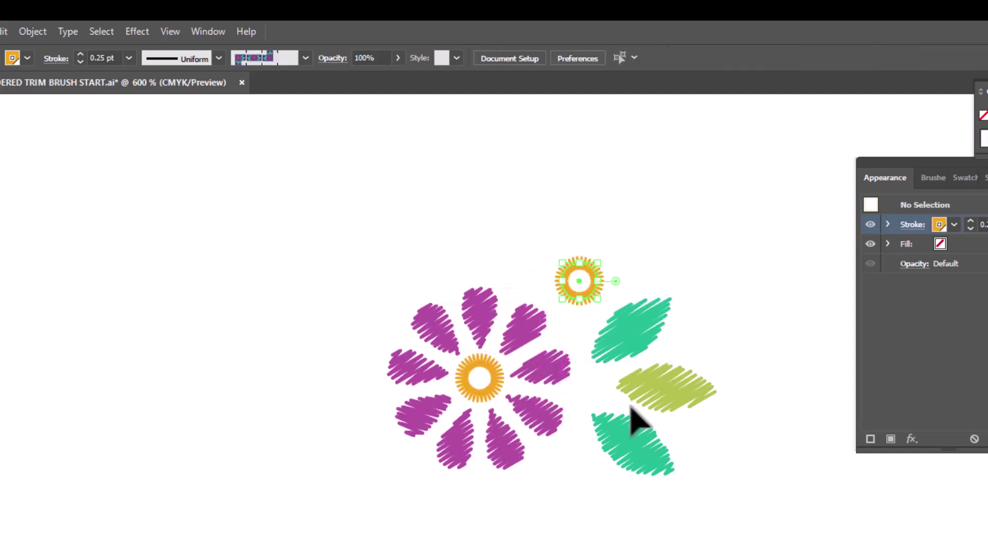
click(484, 383)
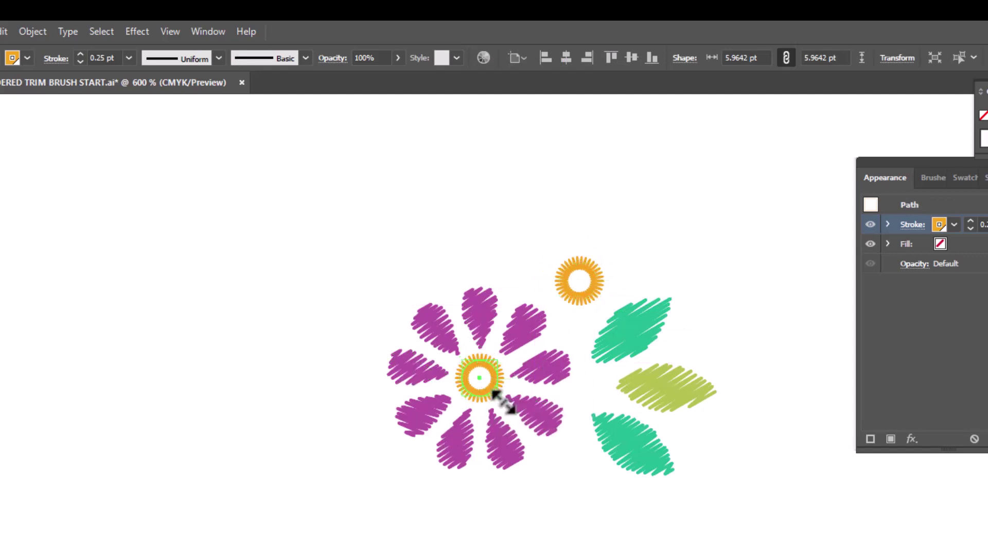
drag(504, 402, 535, 416)
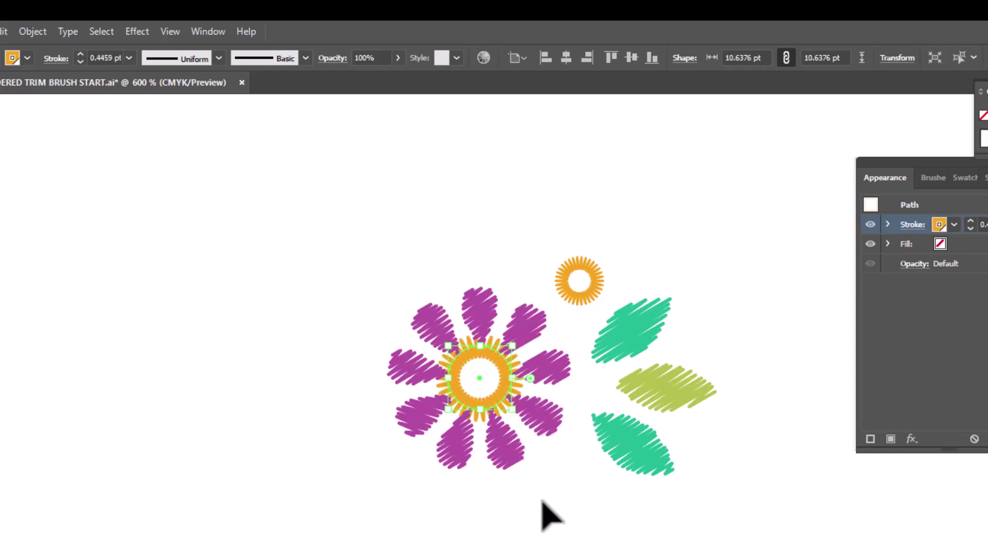
Bring the orange centre star in front of the petals and place another copy above the flower
click(613, 242)
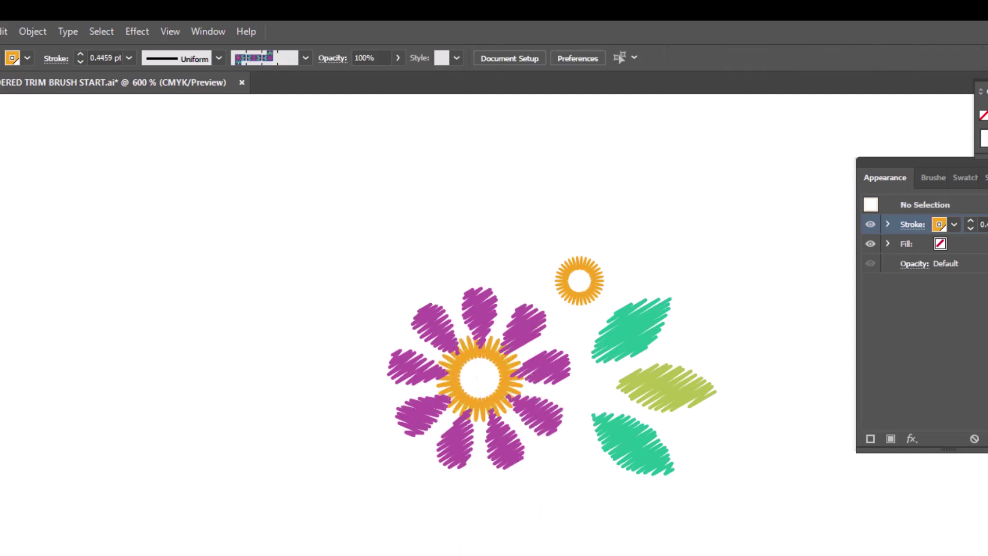
click(511, 404)
right_click(540, 532)
mouse_move(622, 449)
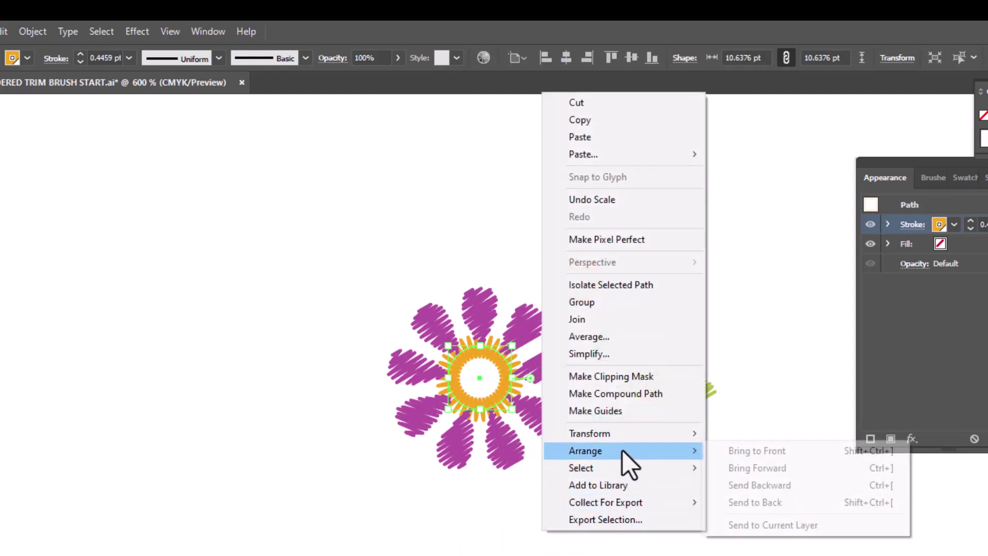
click(752, 451)
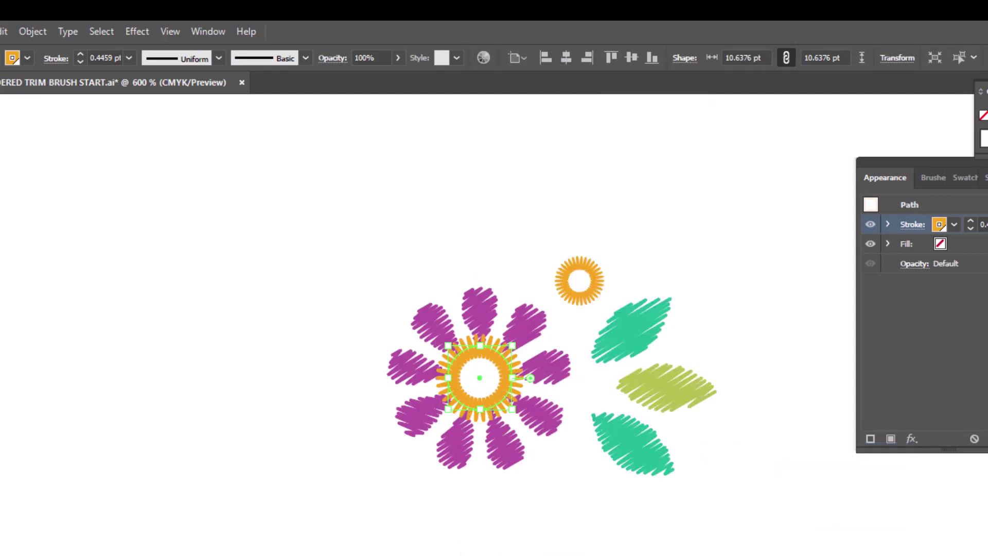
key(ctrl+shift+a)
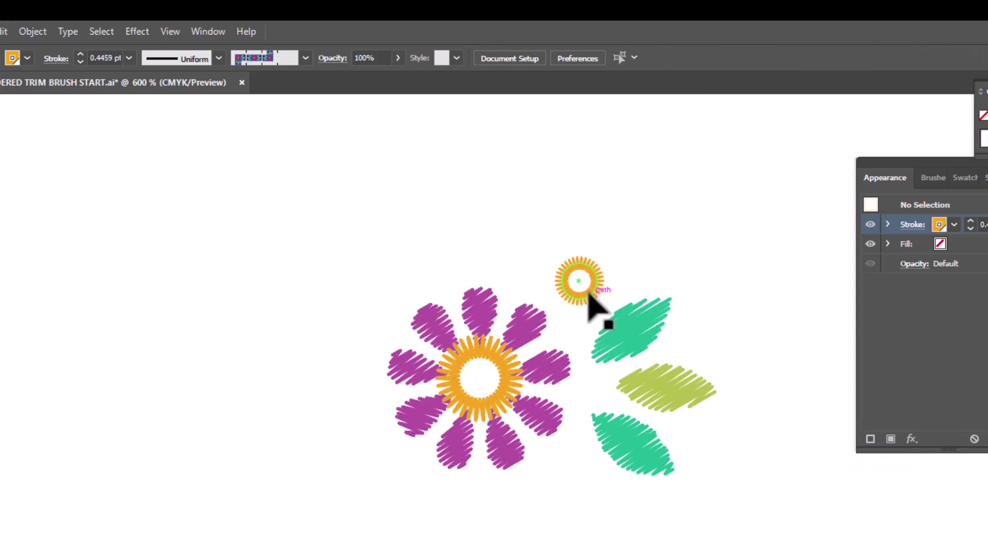
drag(589, 296, 532, 222)
Fill the centre ring red and move a small orange ring to the front on top of it
click(491, 361)
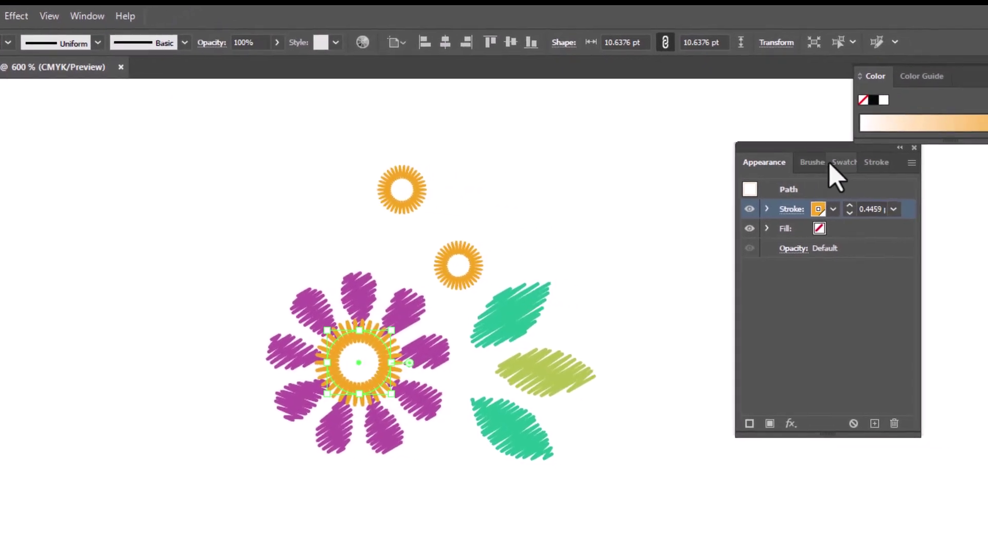
click(831, 164)
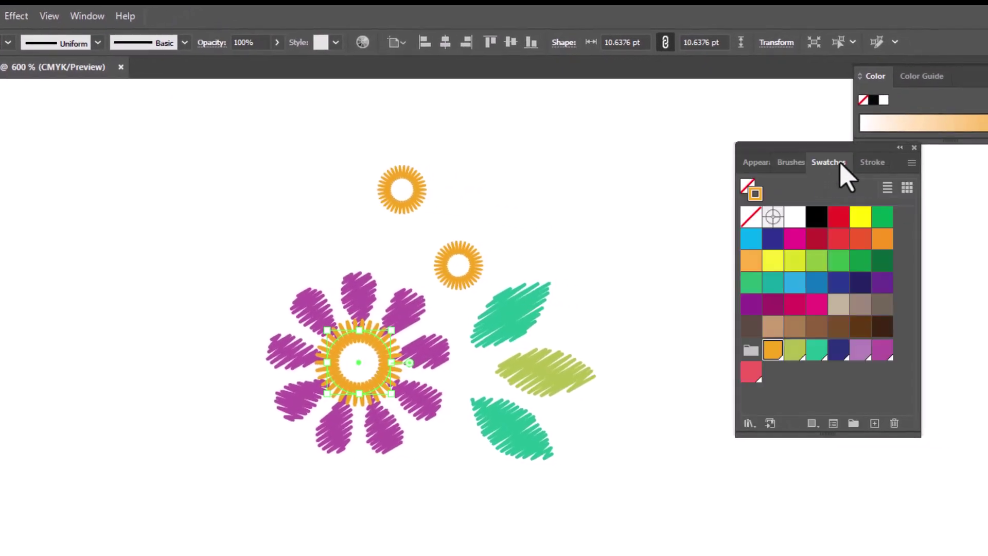
click(751, 374)
click(409, 209)
right_click(409, 195)
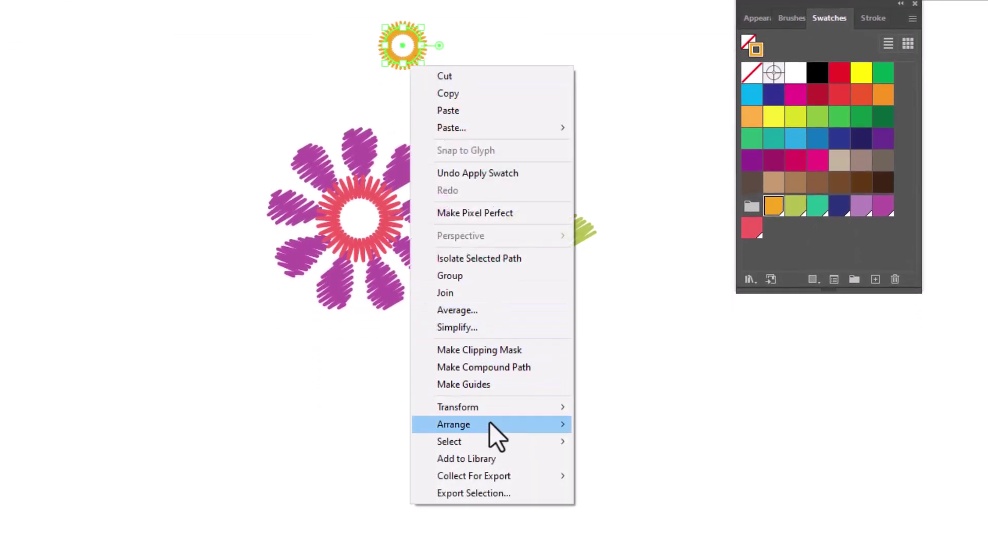
mouse_move(490, 423)
click(603, 425)
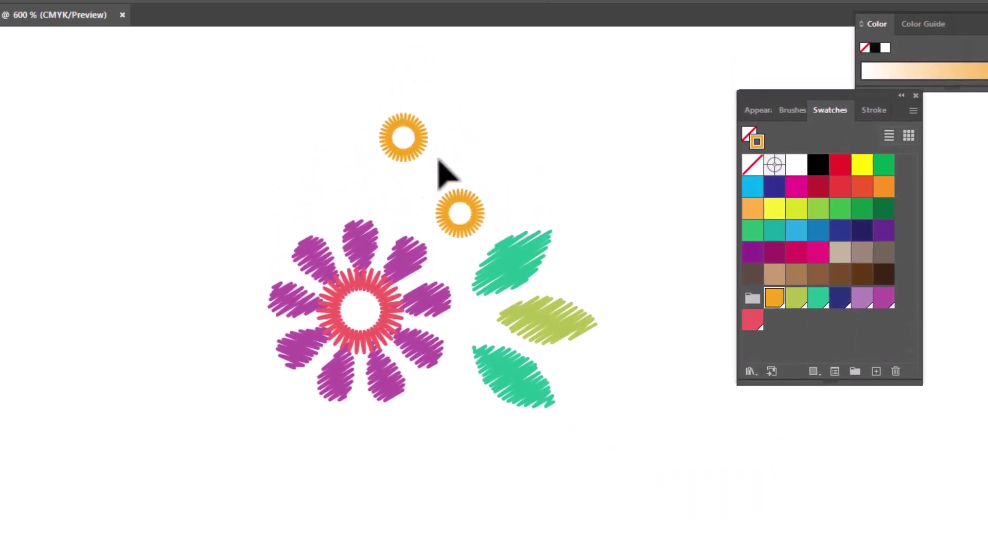
drag(418, 158, 375, 330)
click(396, 161)
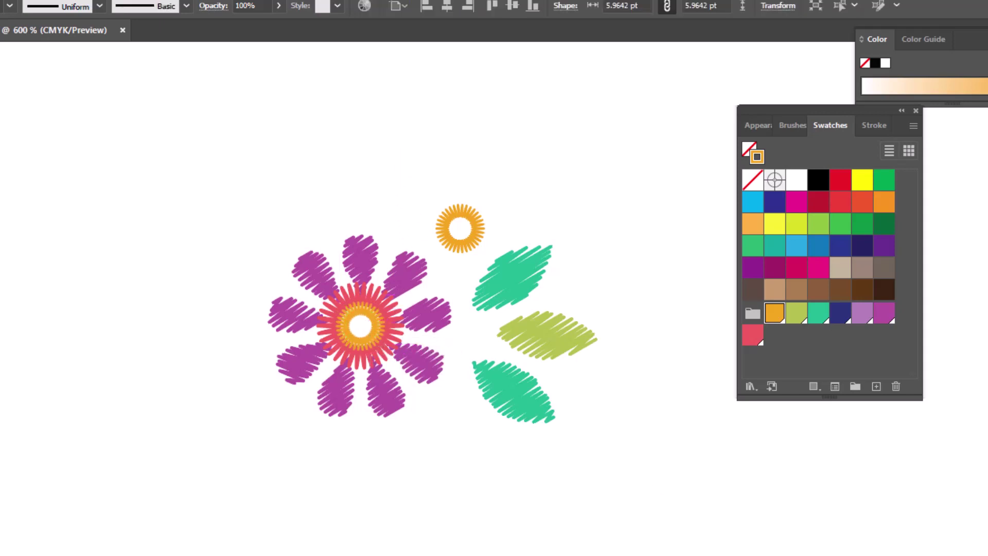
Shrink the small orange ring near the leaves and add a red copy beside the lower leaf
click(480, 226)
drag(489, 210, 455, 239)
click(475, 272)
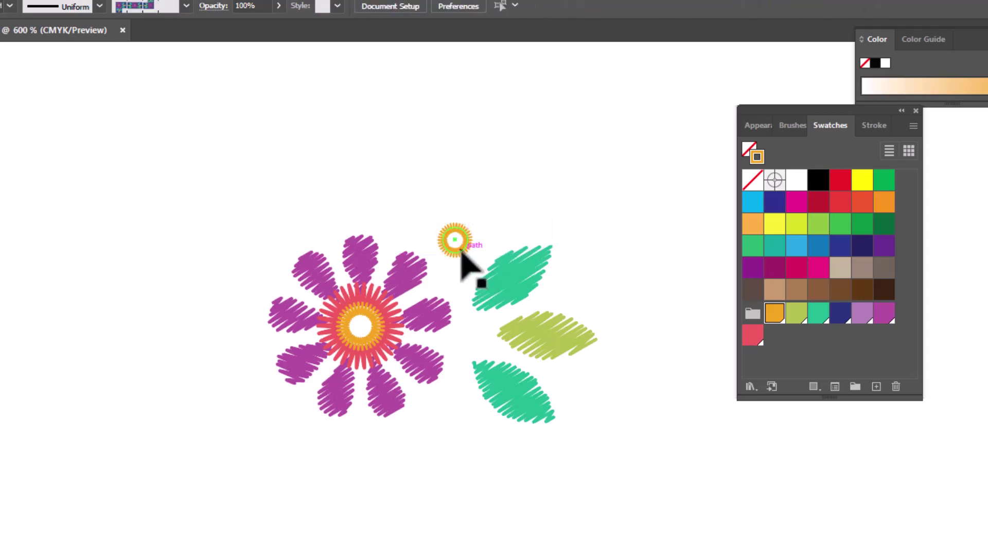
drag(461, 250, 457, 419)
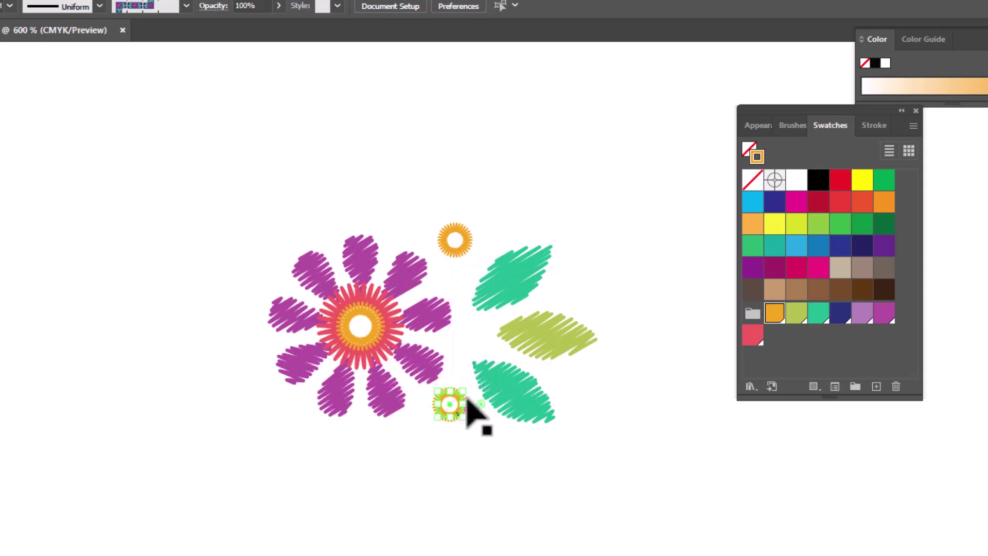
click(752, 337)
click(535, 194)
click(454, 241)
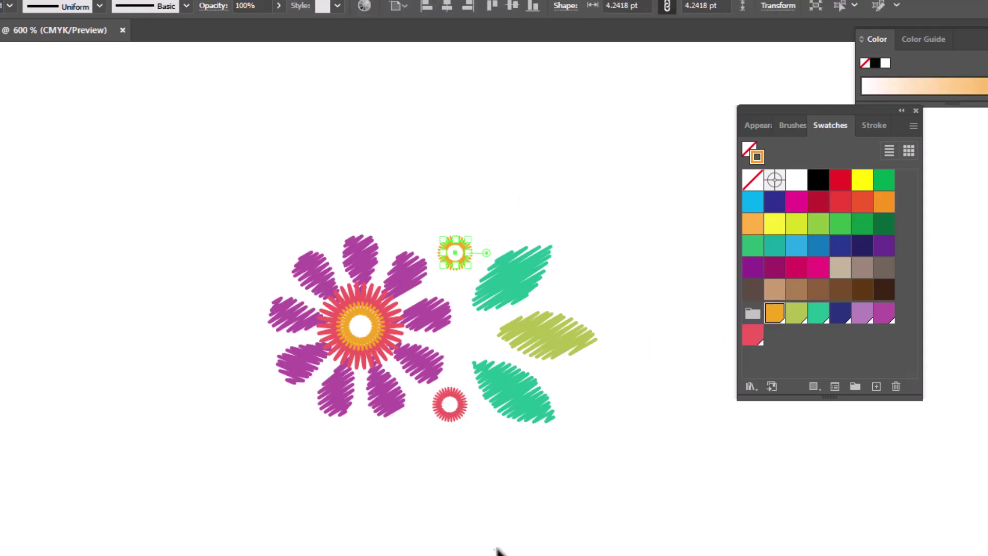
Reflect a vertical copy of the leaves and three small rings around the flower centre
click(567, 363)
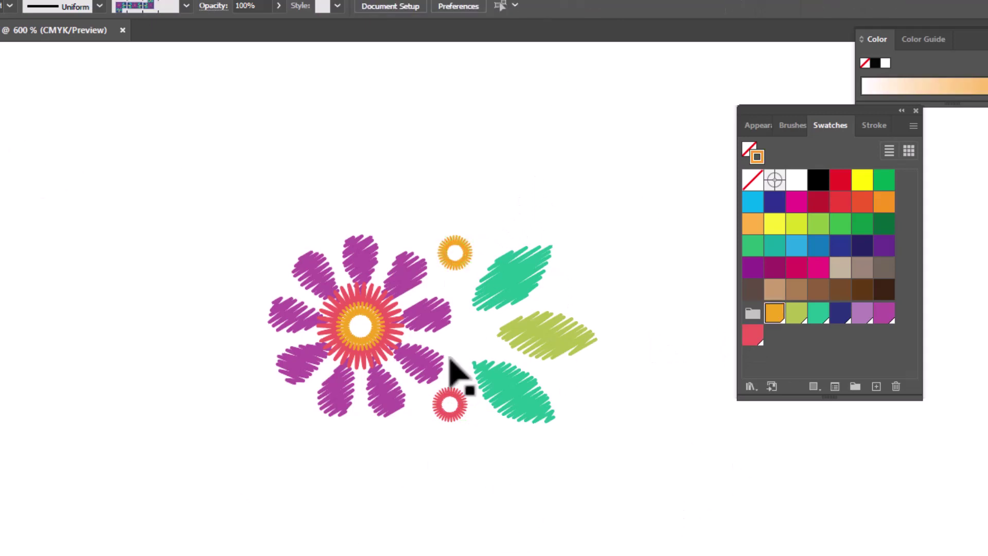
drag(438, 191, 530, 434)
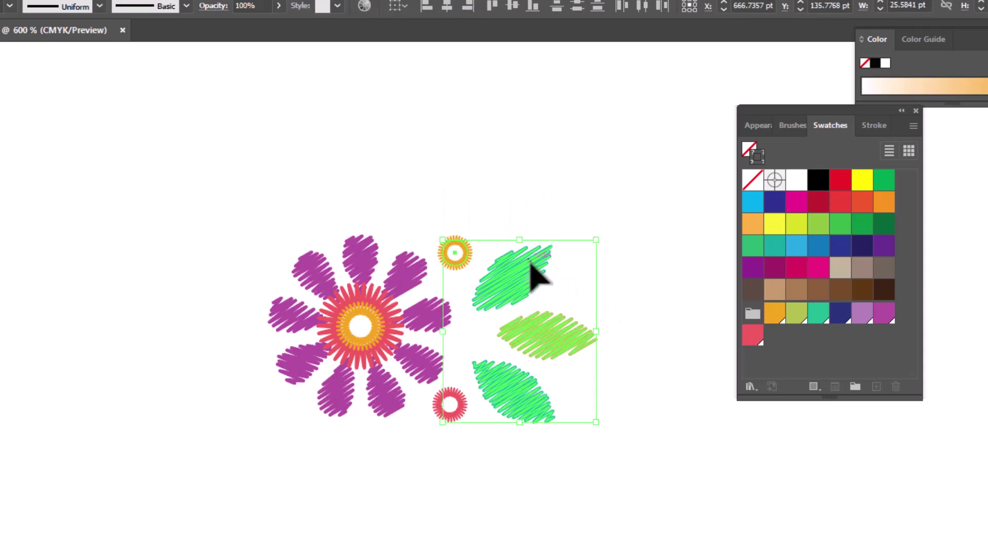
shift+click(453, 416)
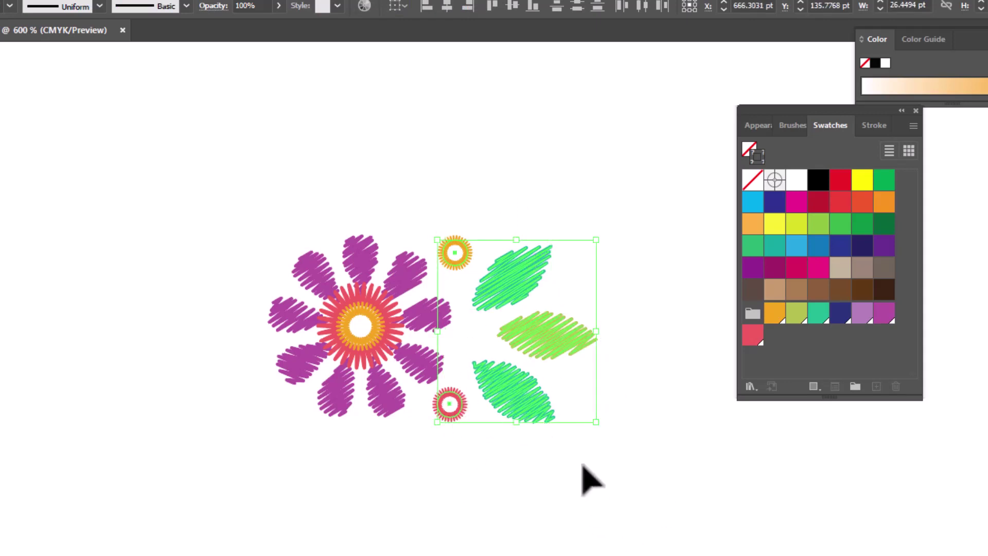
key(o)
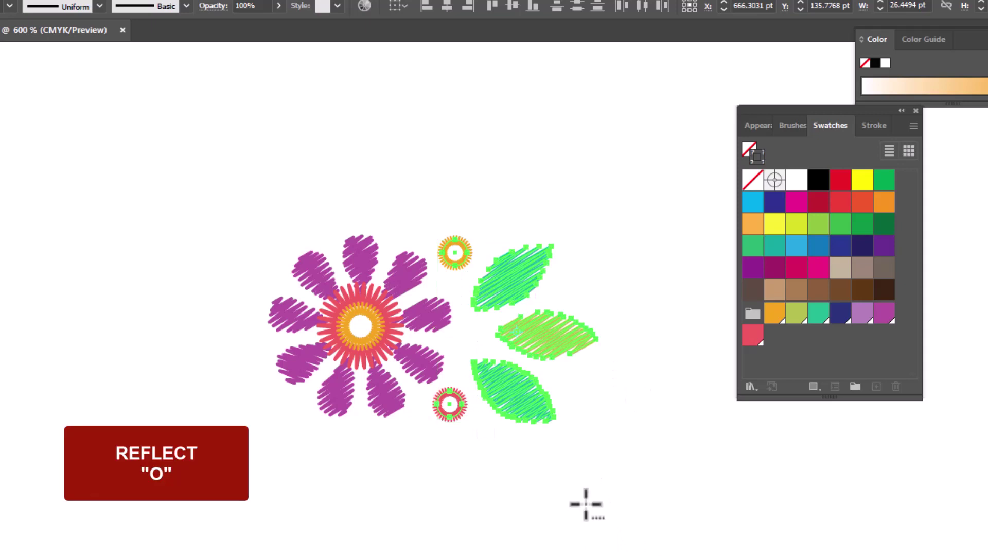
alt+click(361, 325)
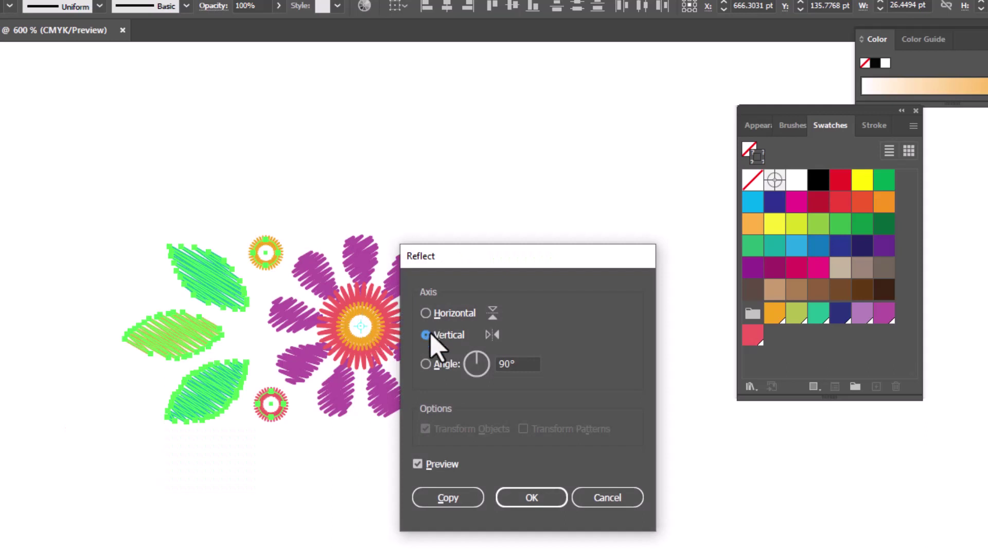
click(439, 494)
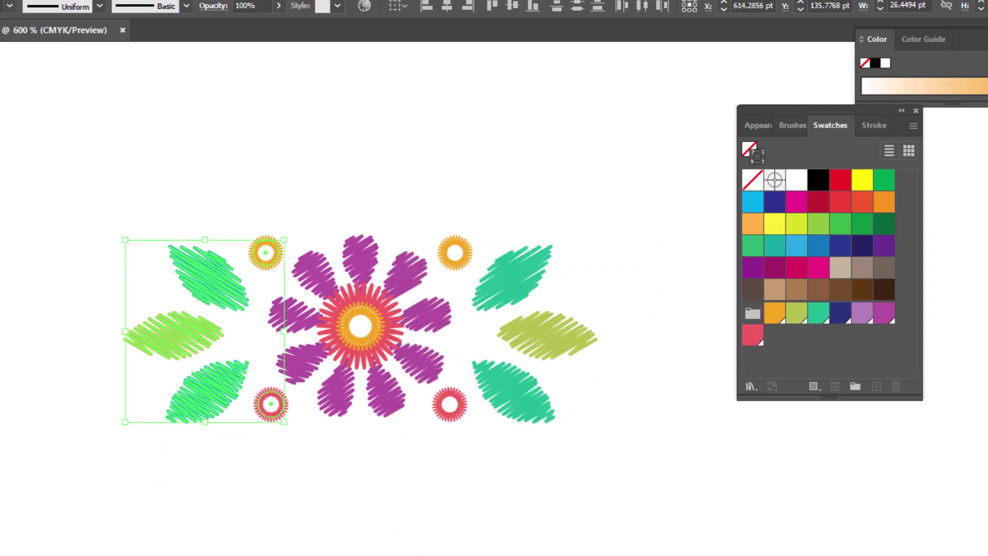
click(585, 434)
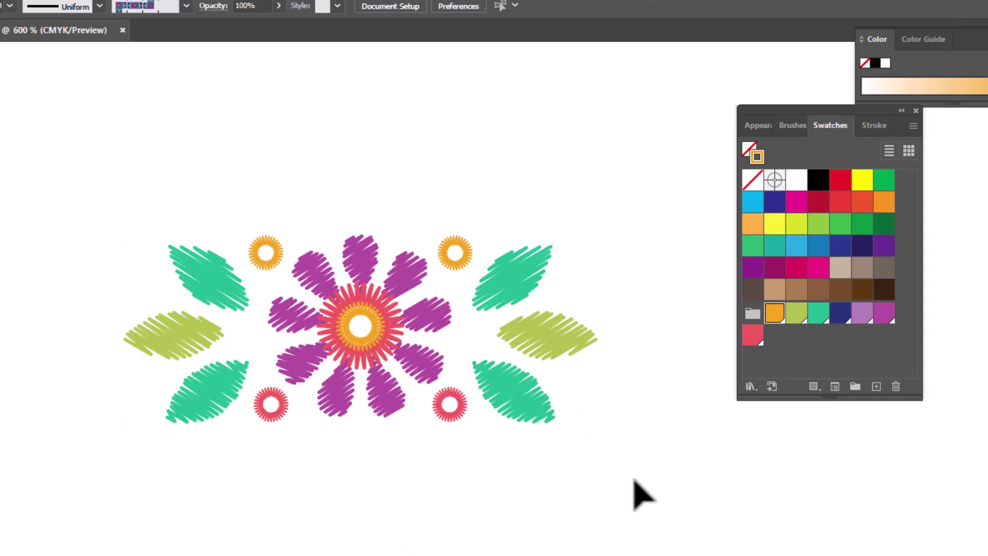
Select the whole flower motif and start a new pattern brush from it
drag(48, 189, 616, 510)
click(792, 126)
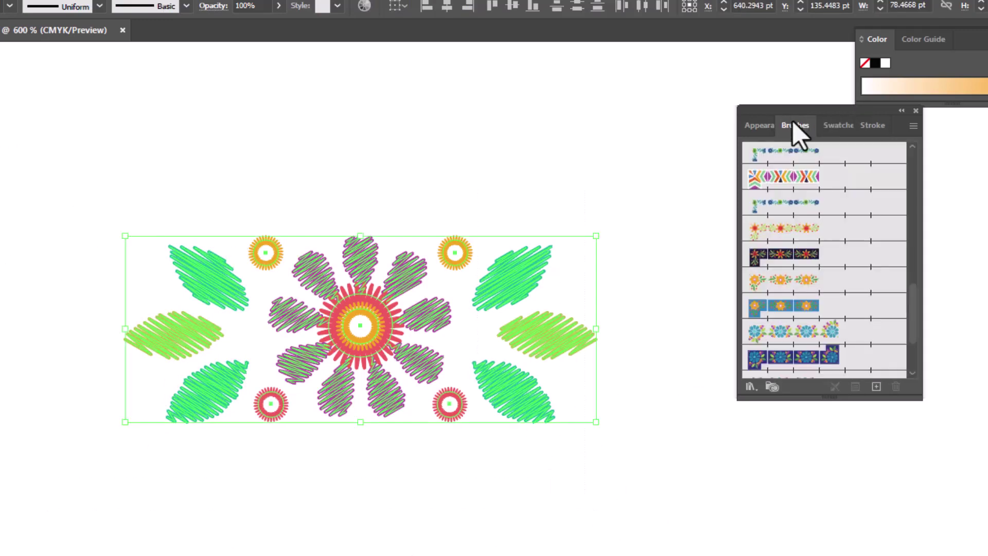
click(874, 387)
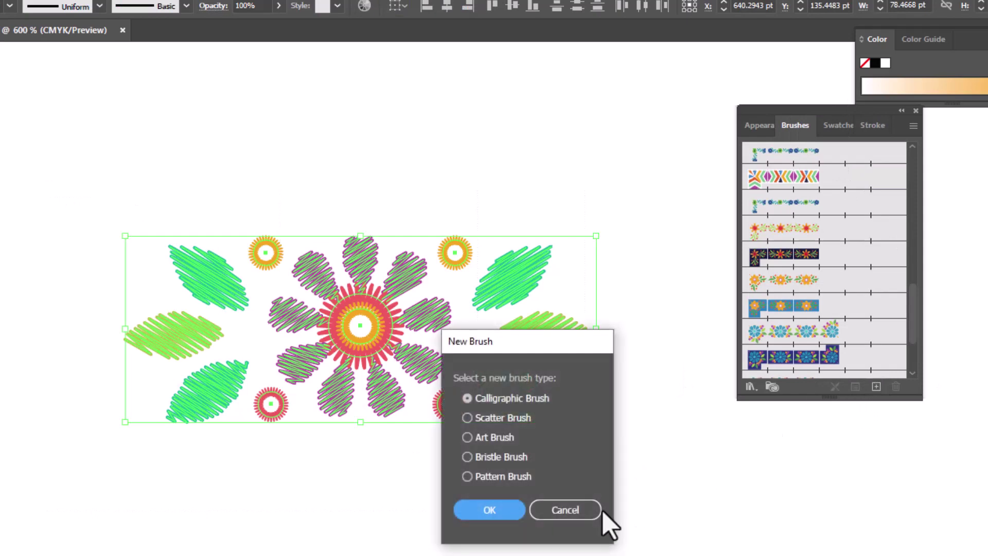
click(529, 477)
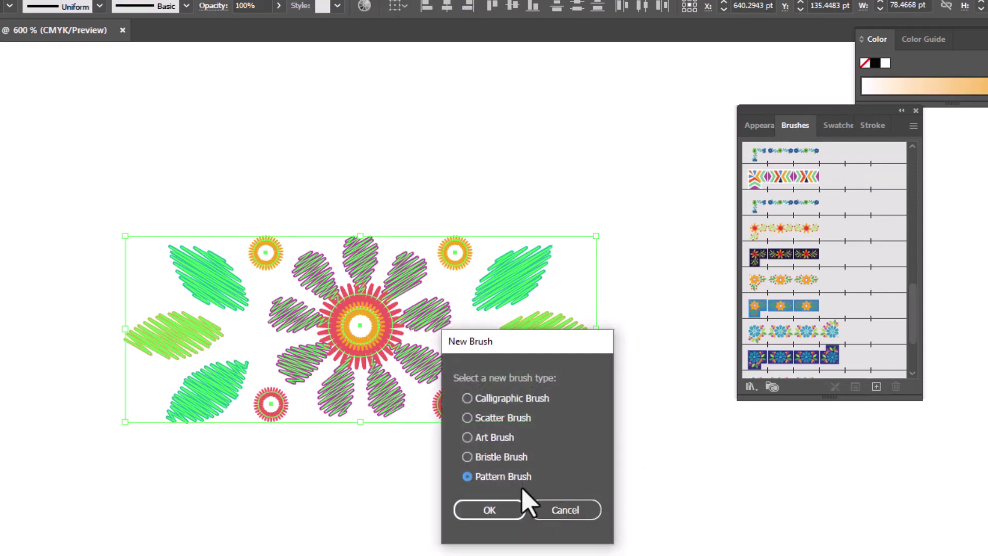
click(502, 511)
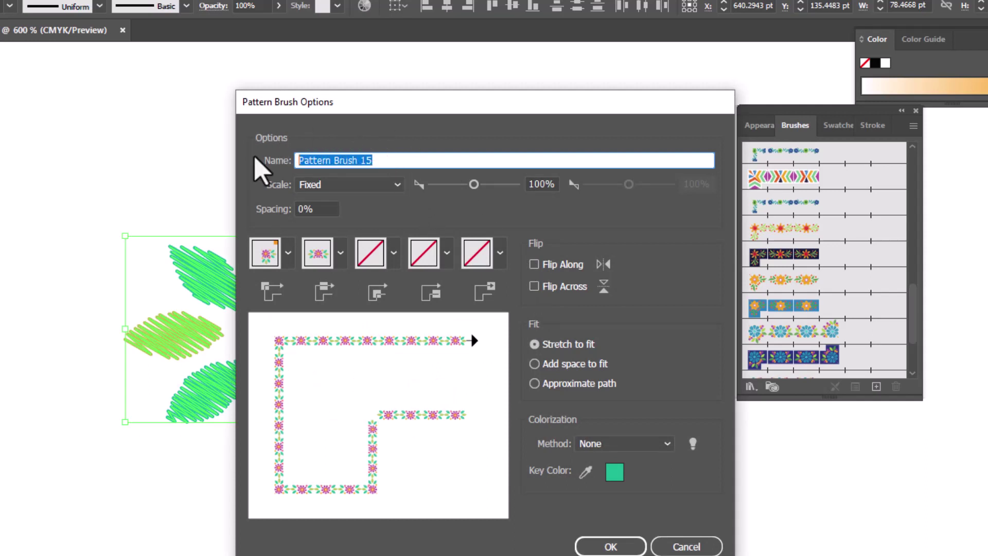
Name the brush 'Small Flower', set the inner corner tile to Auto-Sliced, and save it
text(Small Flower)
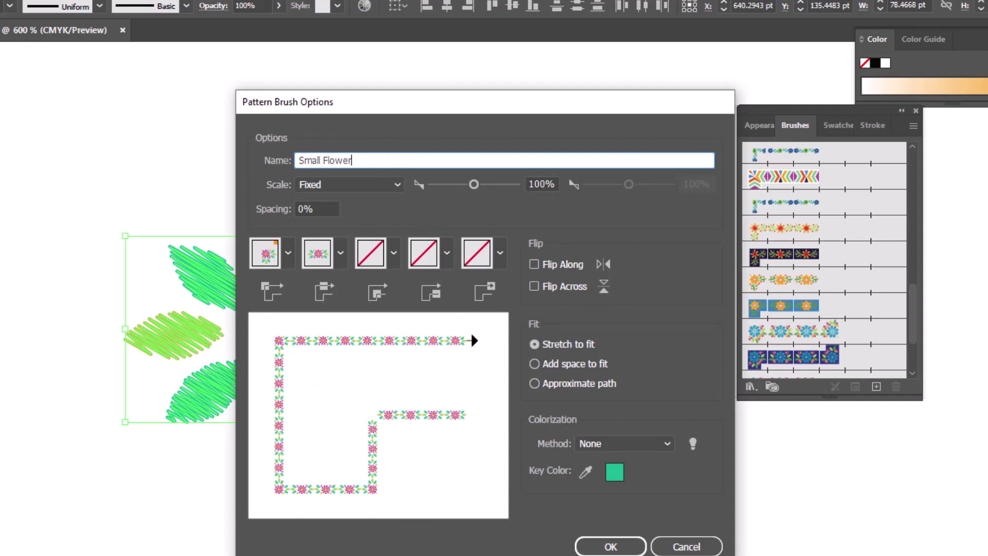
click(282, 253)
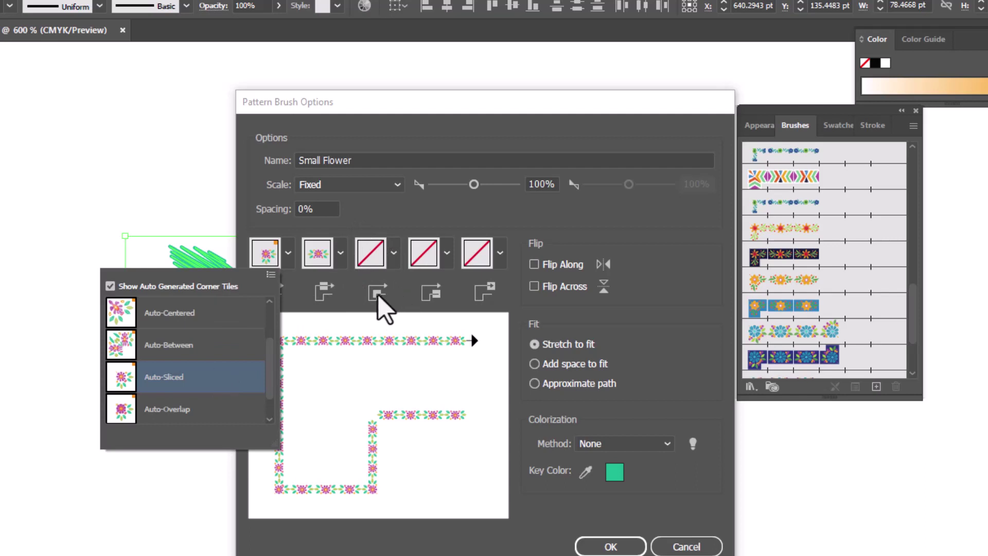
click(393, 249)
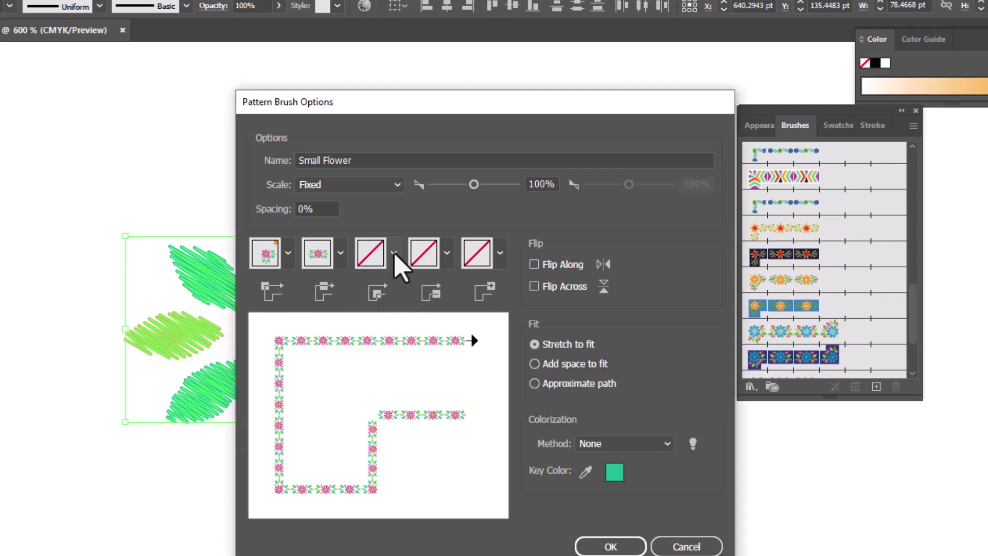
click(394, 249)
drag(378, 342, 381, 368)
click(331, 386)
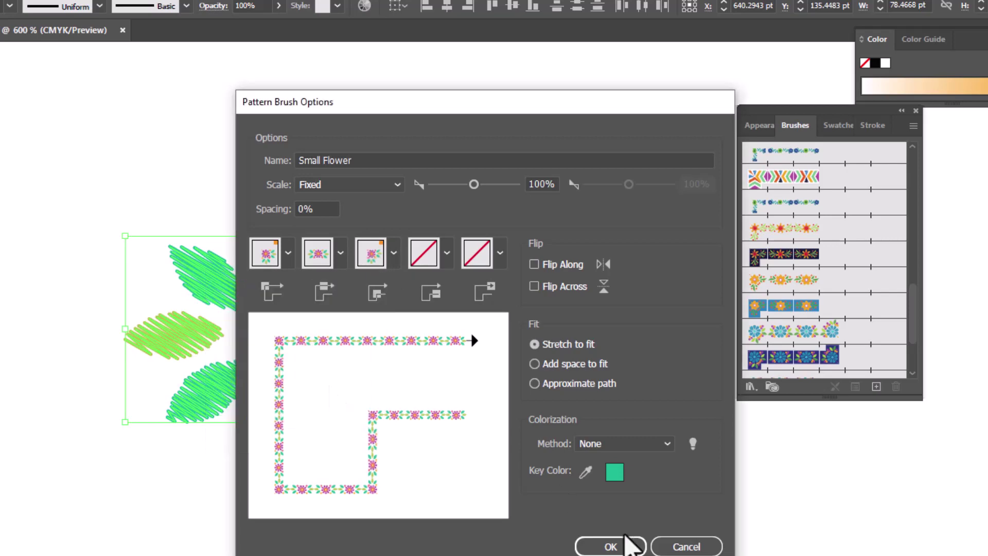
click(617, 541)
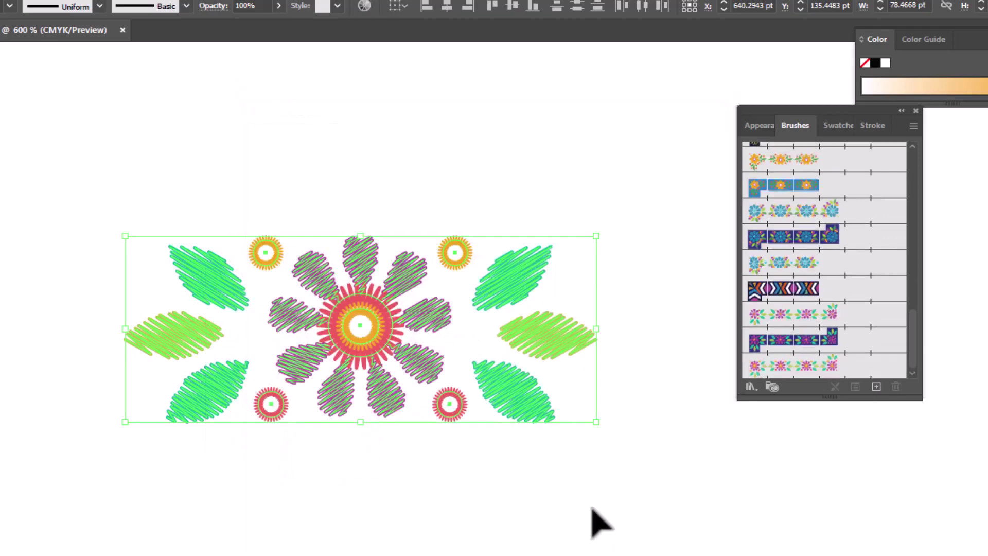
Select the long horizontal line and stroke it with the Small Flower pattern brush
scroll(591, 518, down, 3)
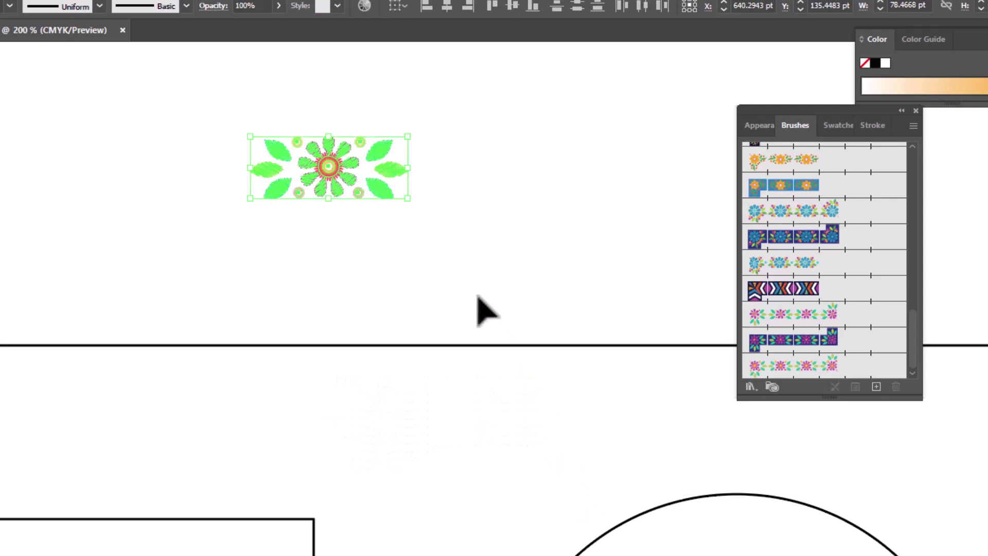
scroll(397, 302, down, 1)
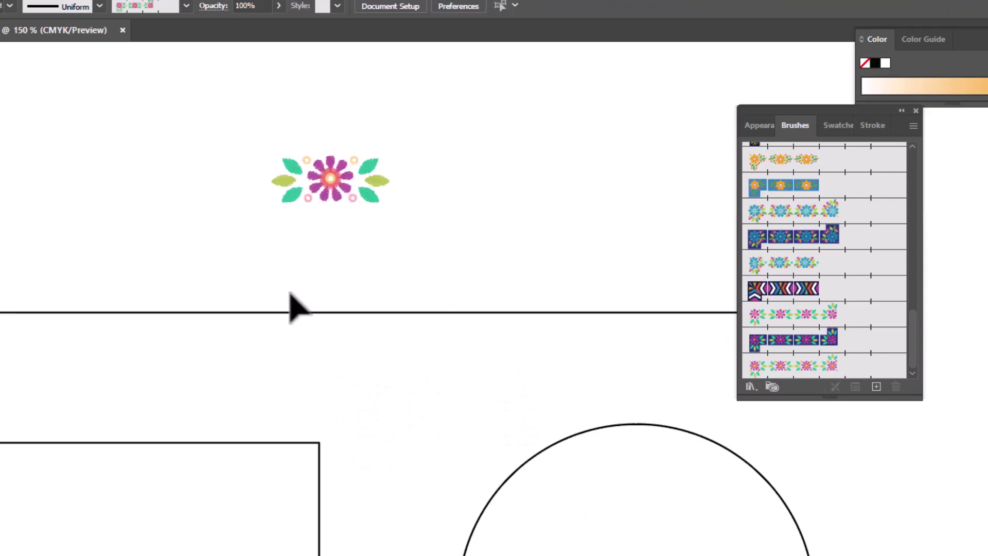
click(298, 312)
click(822, 365)
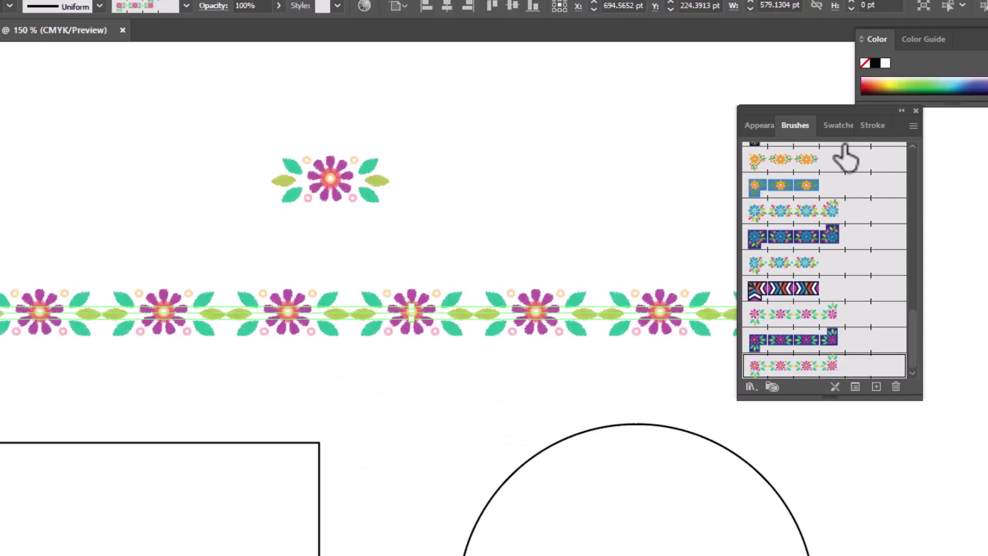
drag(840, 138, 928, 139)
click(788, 457)
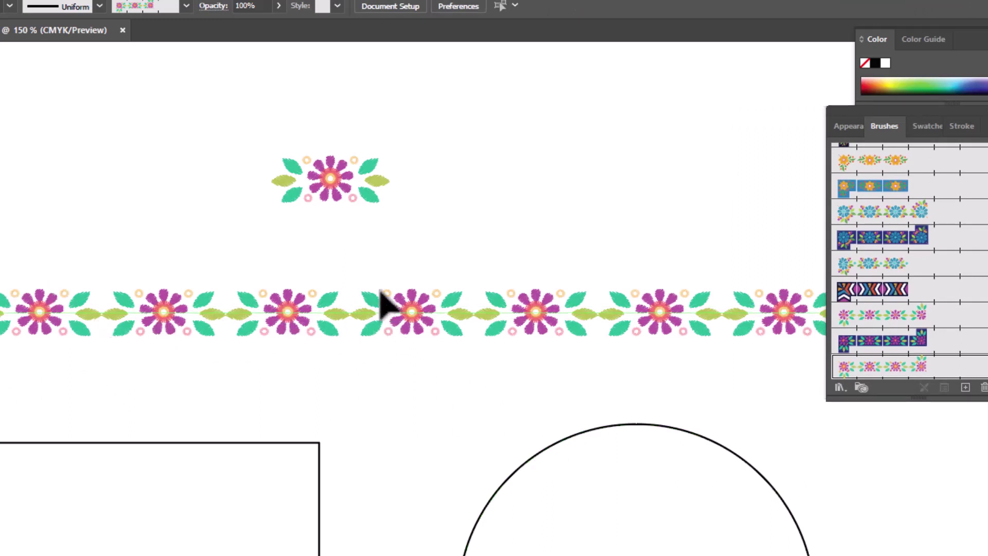
Set the Small Flower brush spacing to 25% and apply it to the already-brushed line
double_click(924, 366)
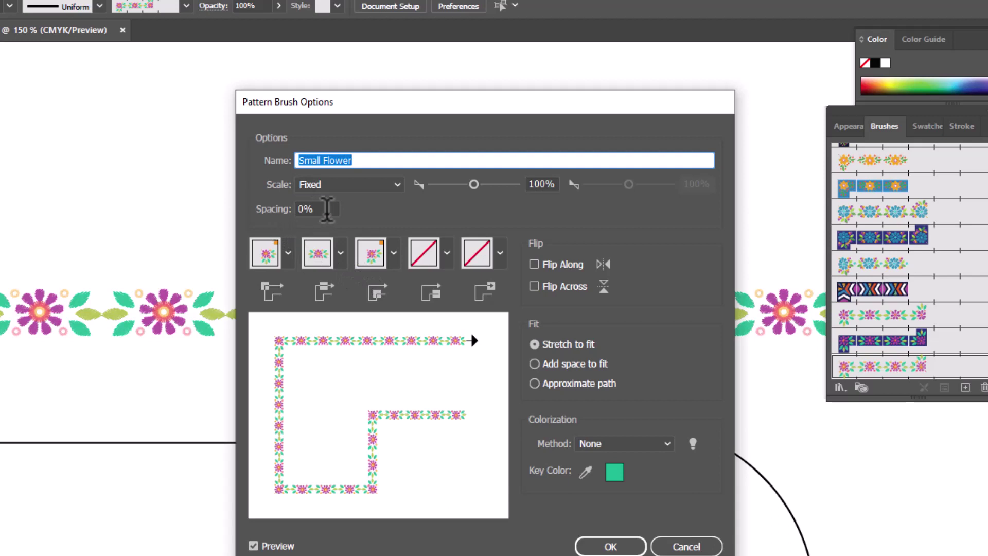
click(316, 209)
text(25)
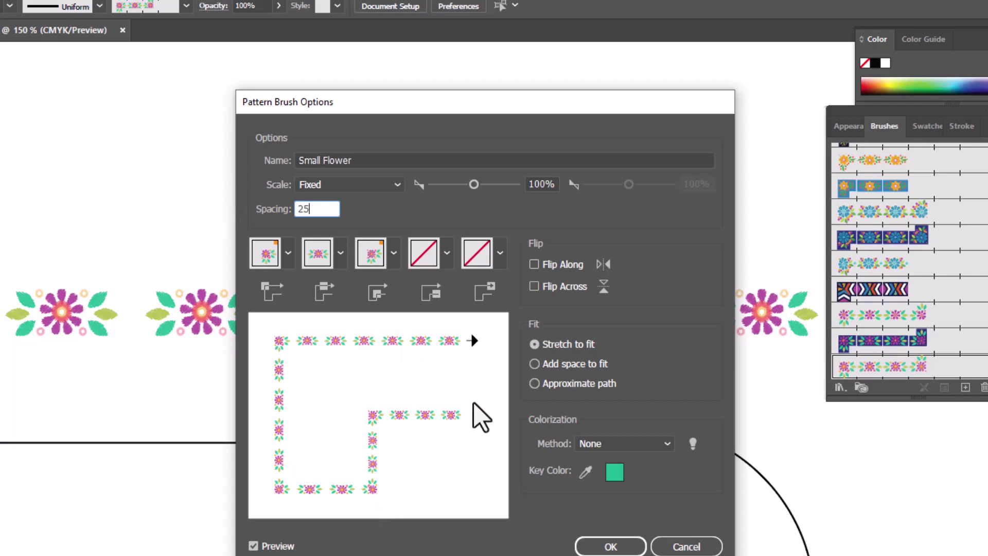
click(612, 546)
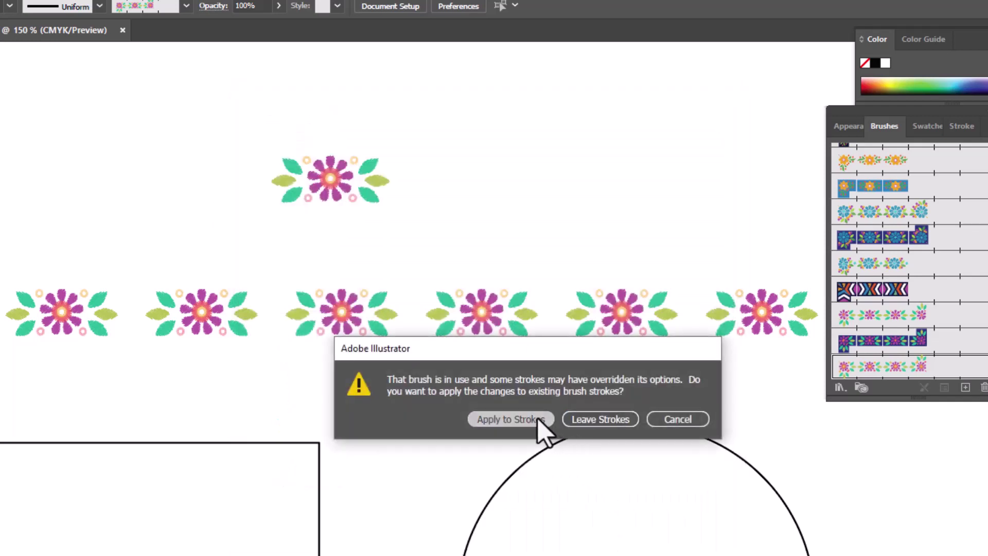
click(540, 419)
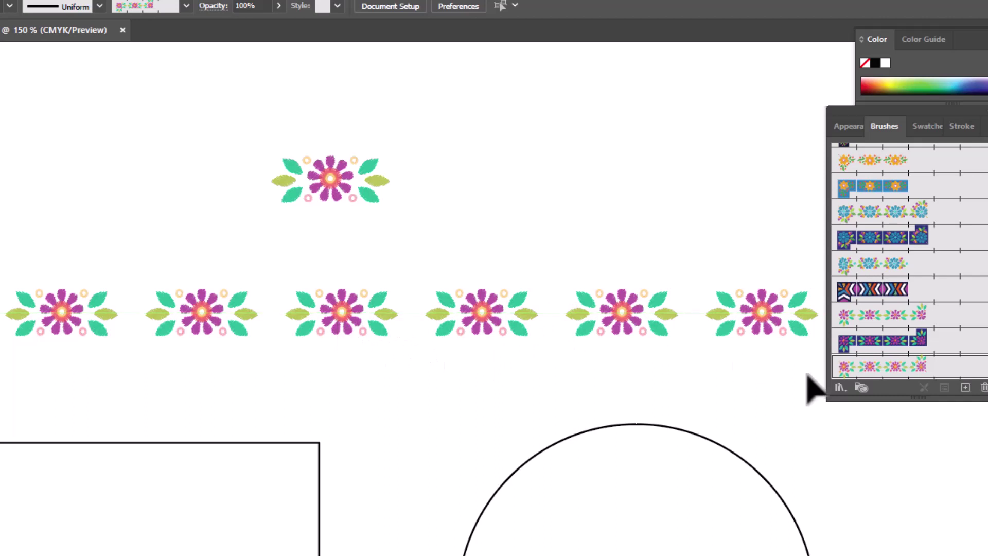
double_click(865, 366)
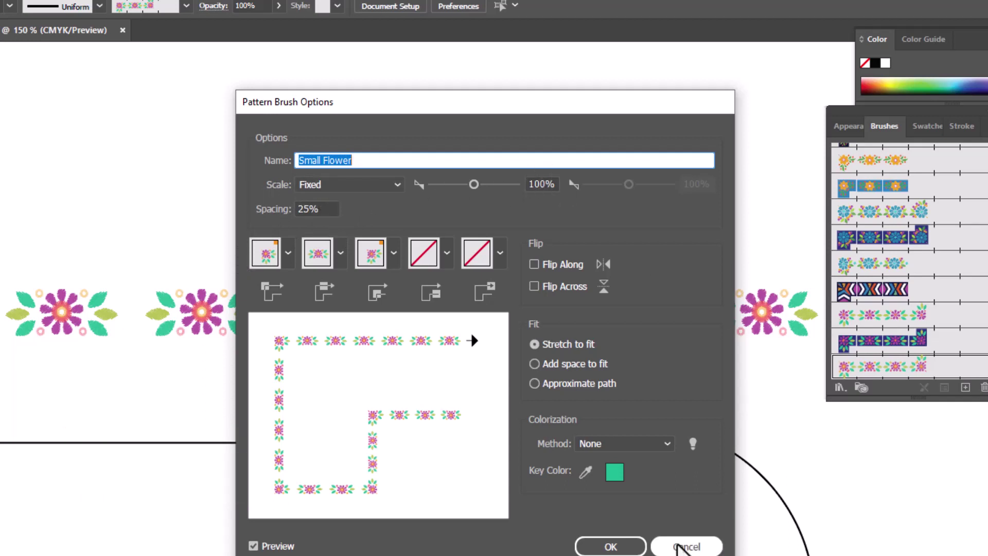
click(686, 546)
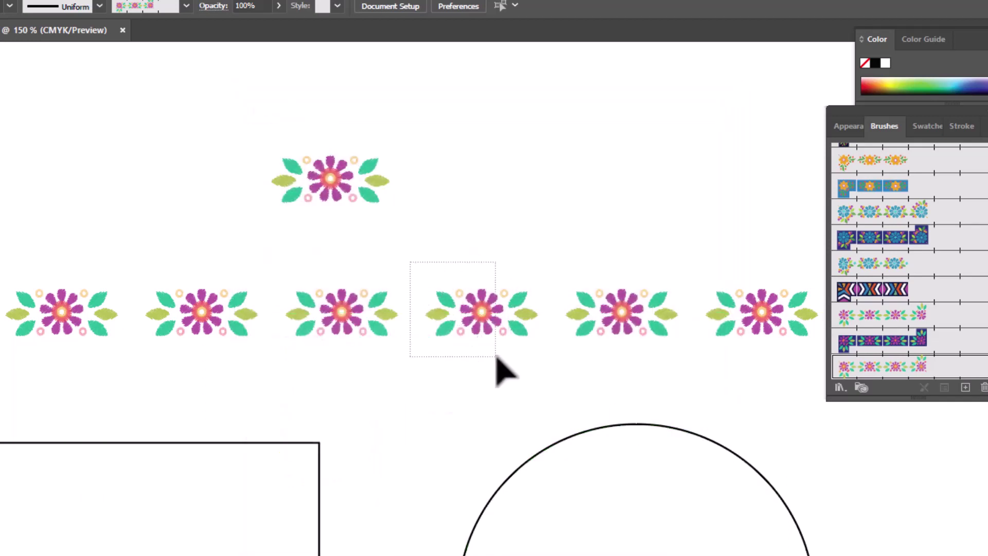
Try several stroke weights on the flower trim line, settling on 0.75 pt
click(509, 342)
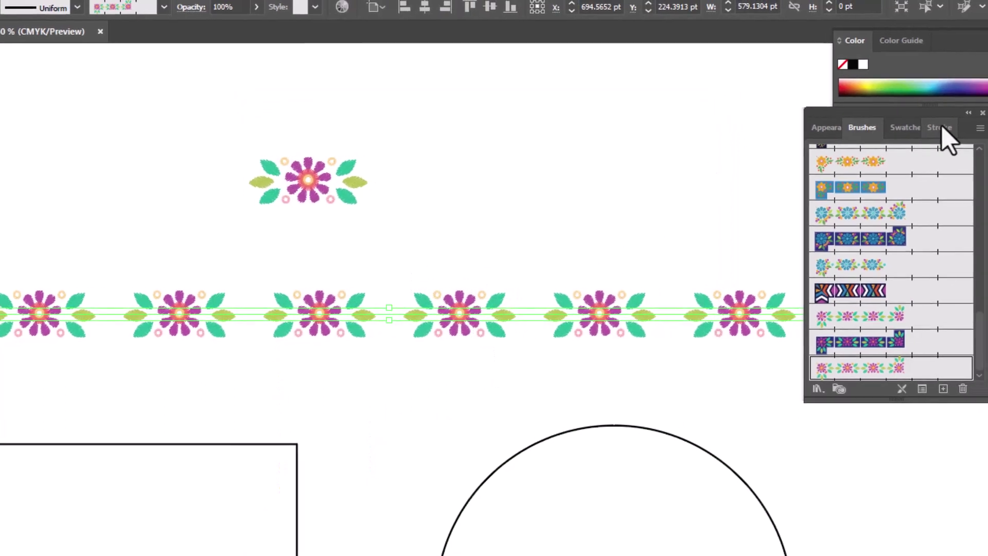
click(958, 128)
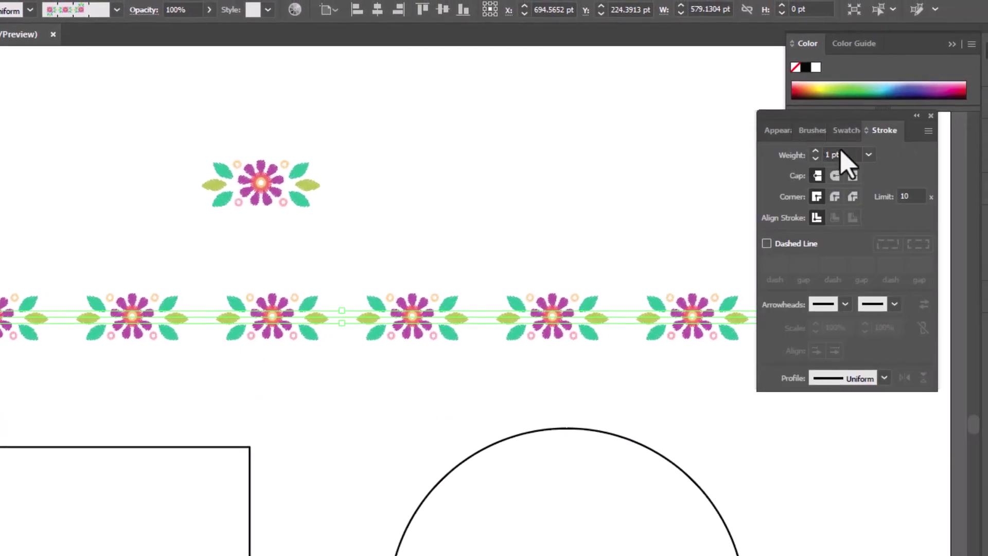
click(815, 158)
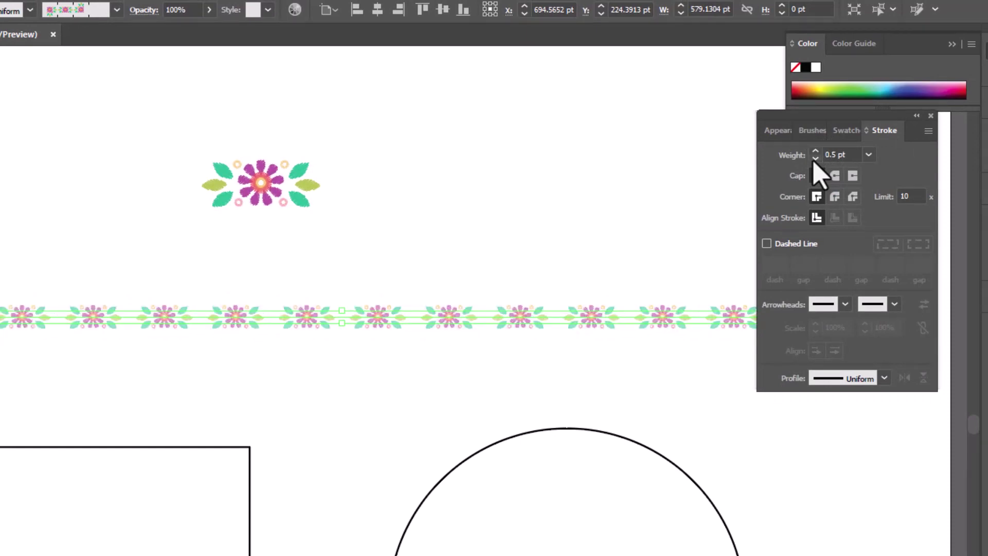
click(815, 151)
click(814, 150)
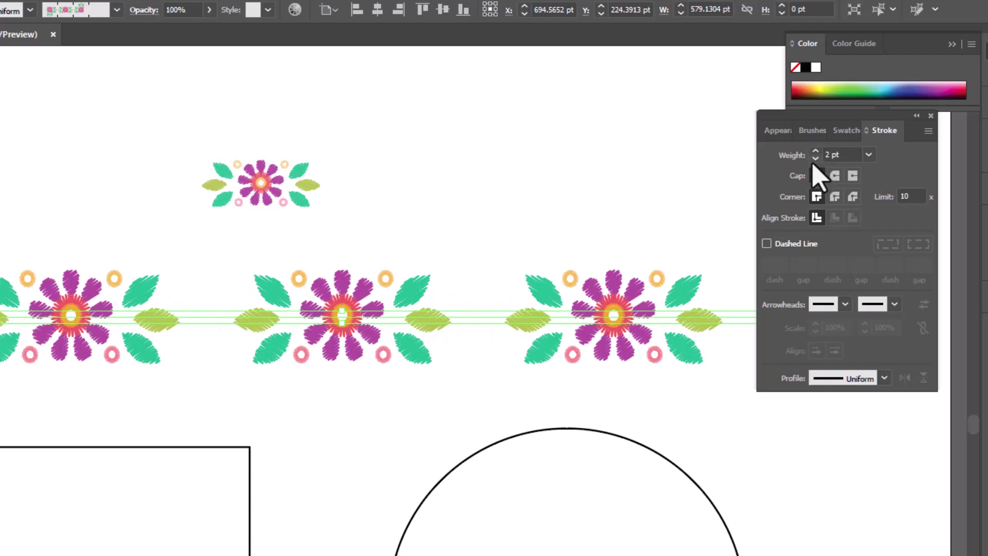
click(814, 158)
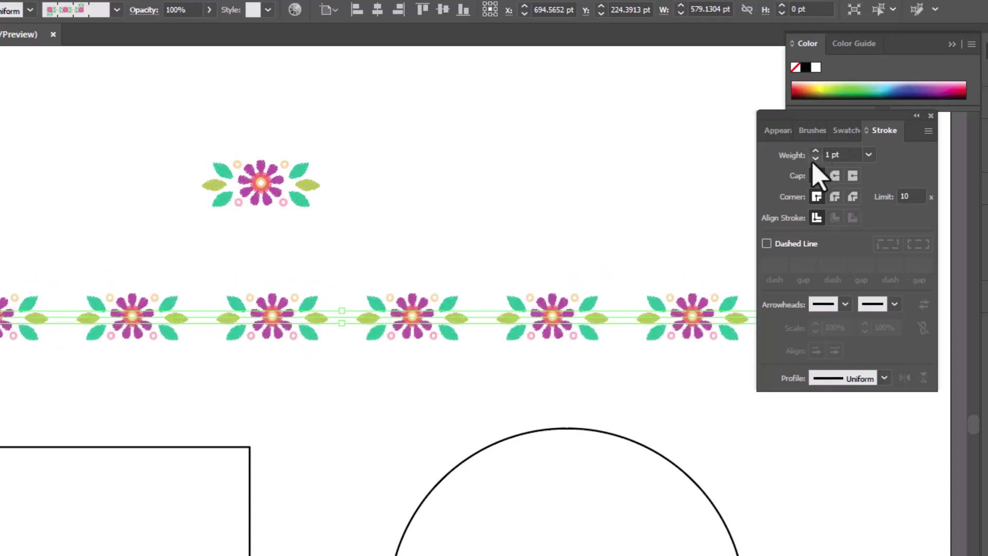
click(814, 159)
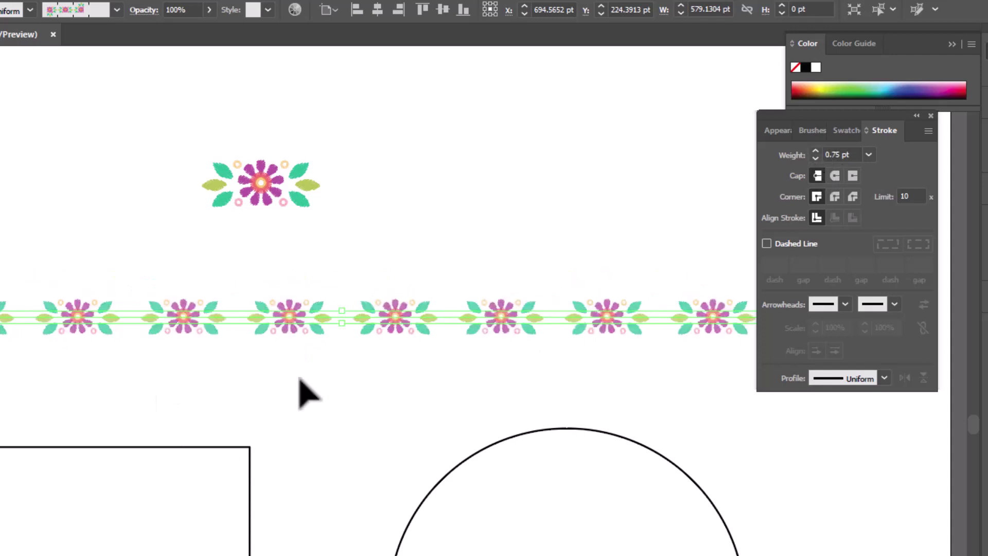
drag(341, 386, 262, 399)
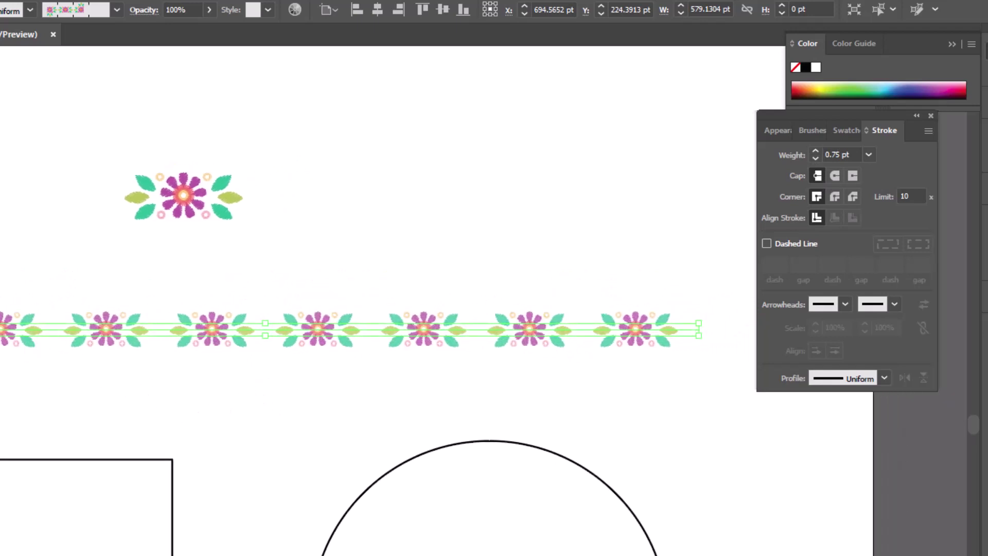
Draw a rectangle around the single flower motif and send it behind the motif
key(ctrl+h)
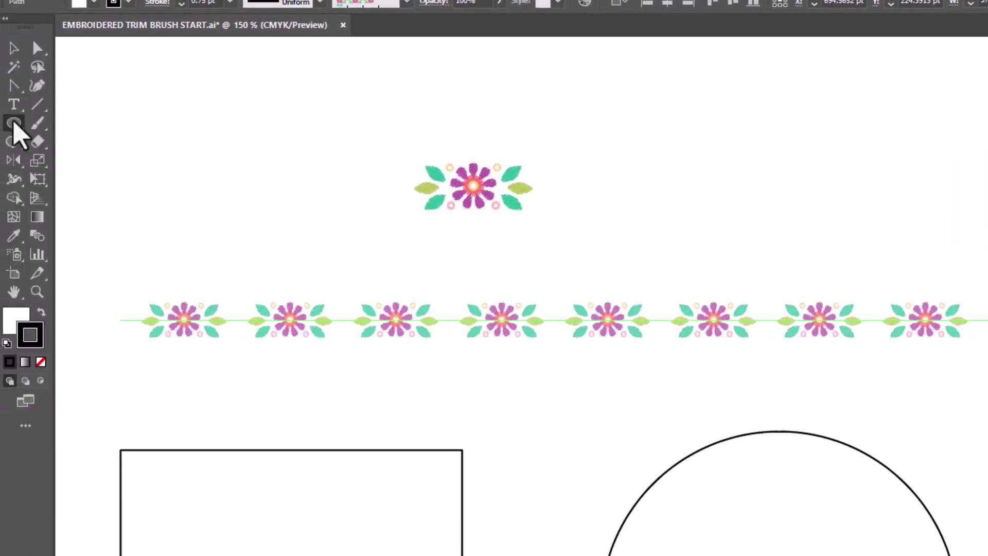
drag(14, 124, 68, 125)
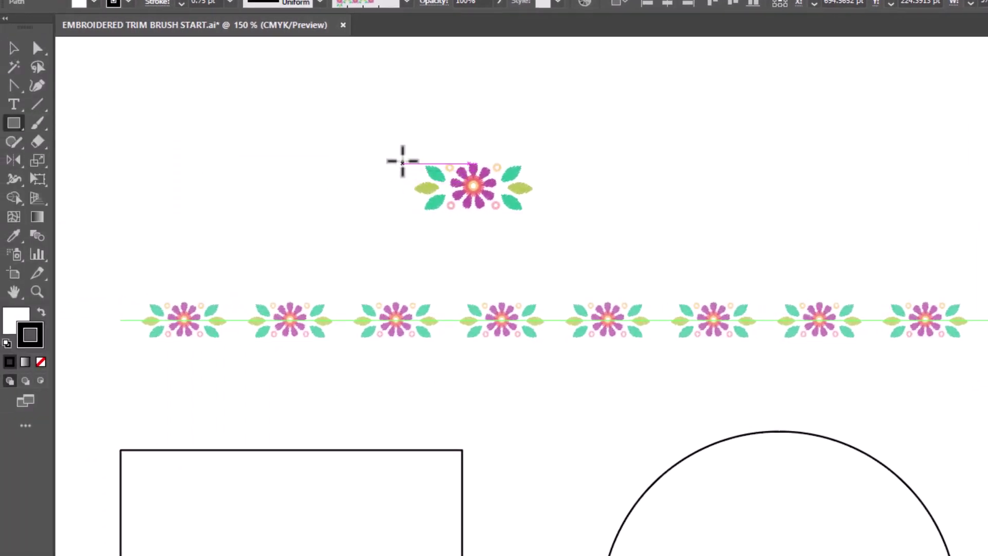
drag(401, 160, 544, 220)
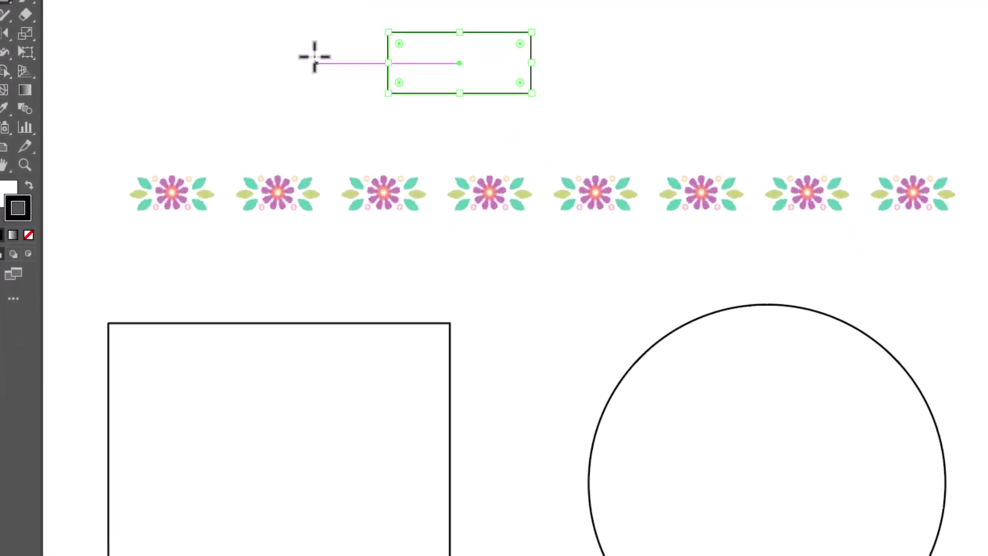
right_click(326, 180)
mouse_move(394, 398)
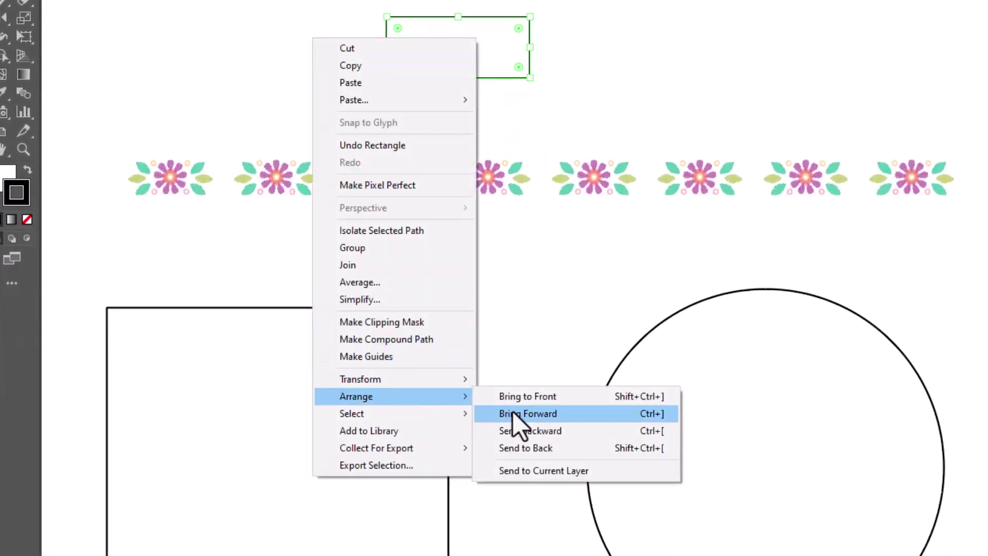
click(557, 449)
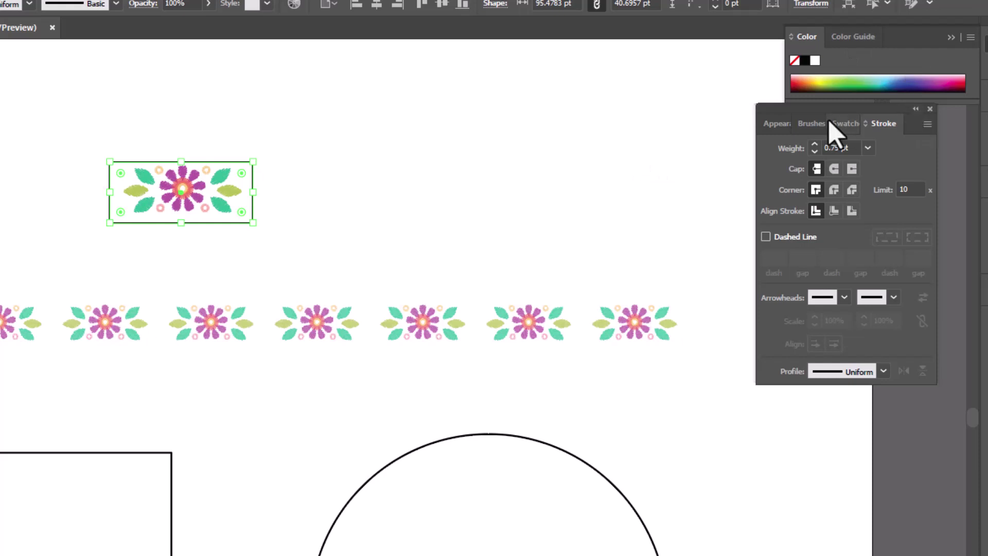
Fill the rectangle navy with no stroke and move it beside the flower
click(846, 124)
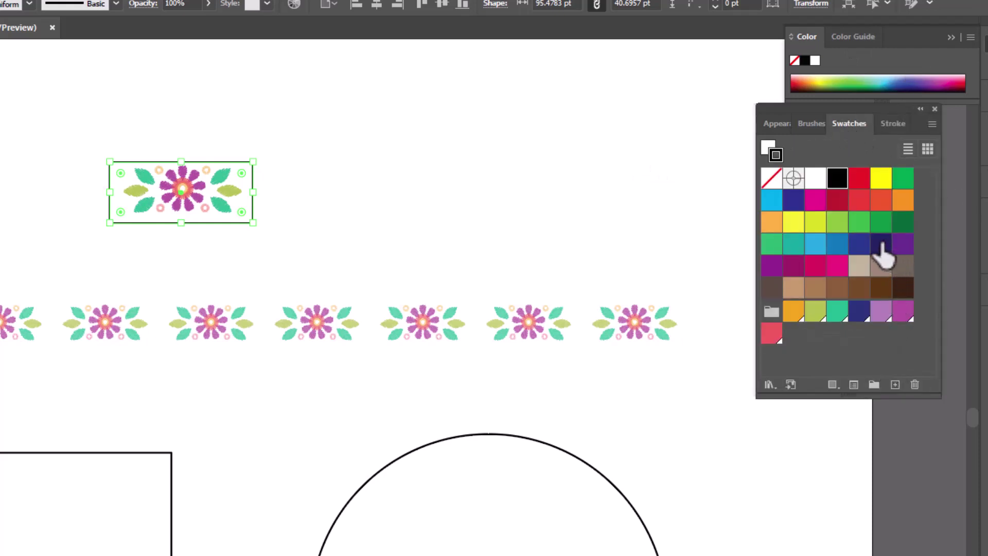
click(860, 312)
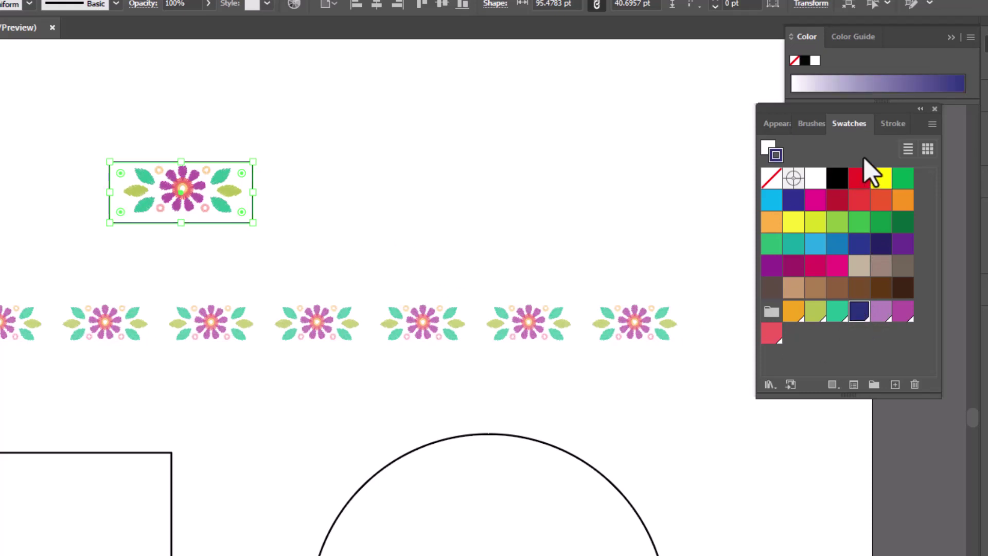
click(771, 147)
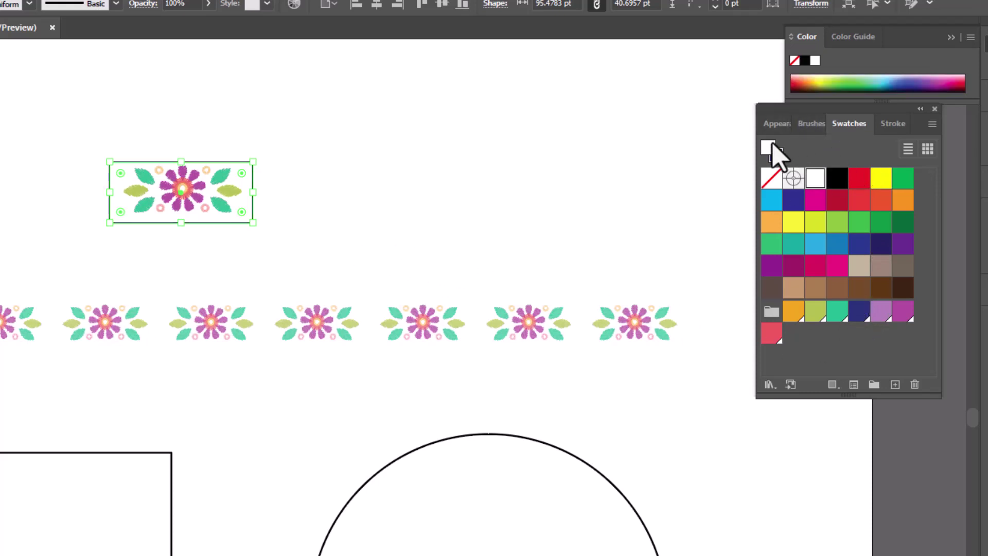
click(859, 312)
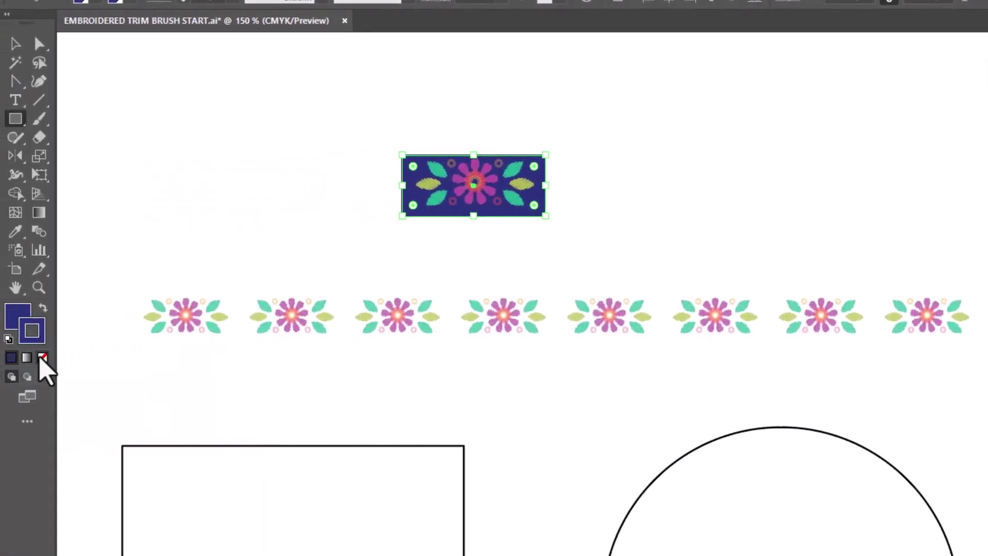
click(42, 357)
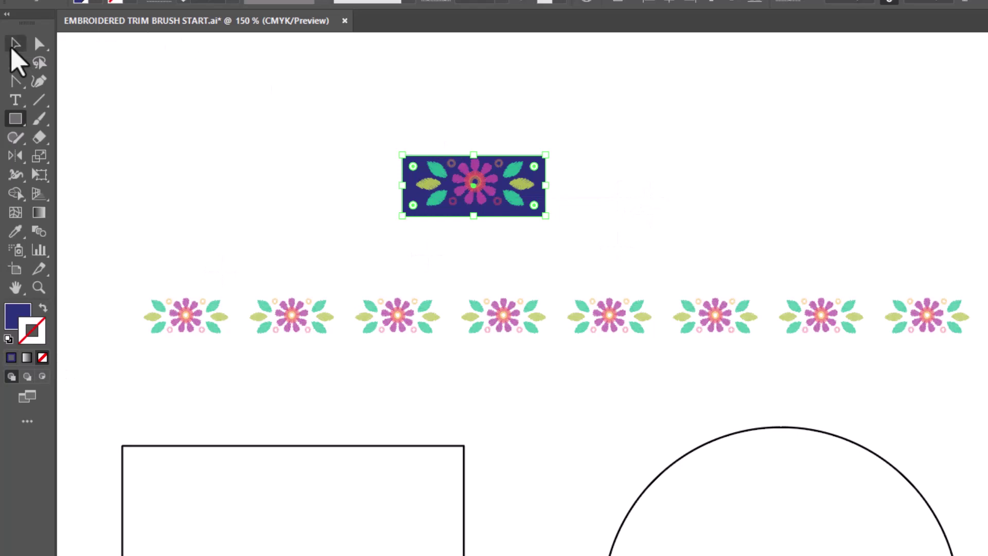
click(14, 46)
drag(505, 214, 734, 183)
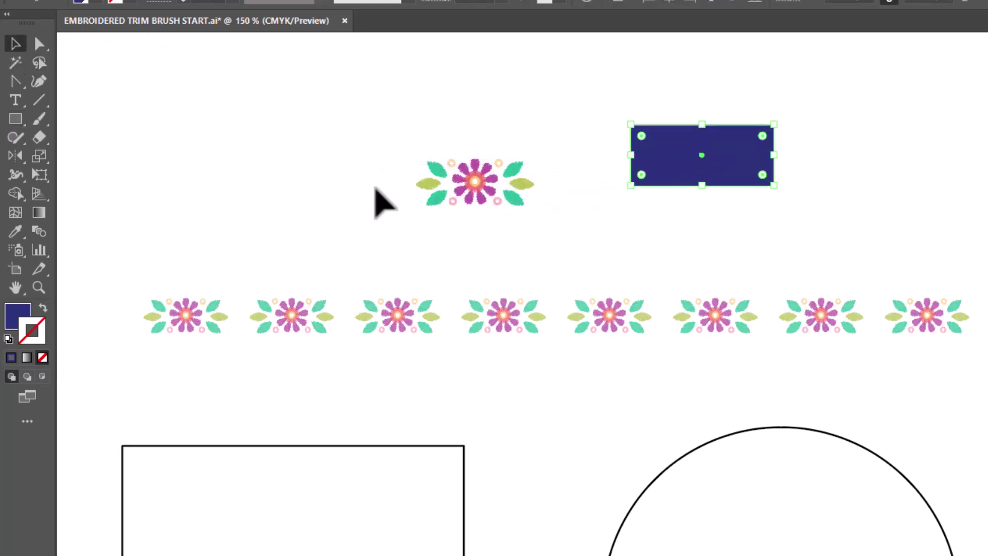
Reposition a small ring and group all the flower motif parts together
click(38, 287)
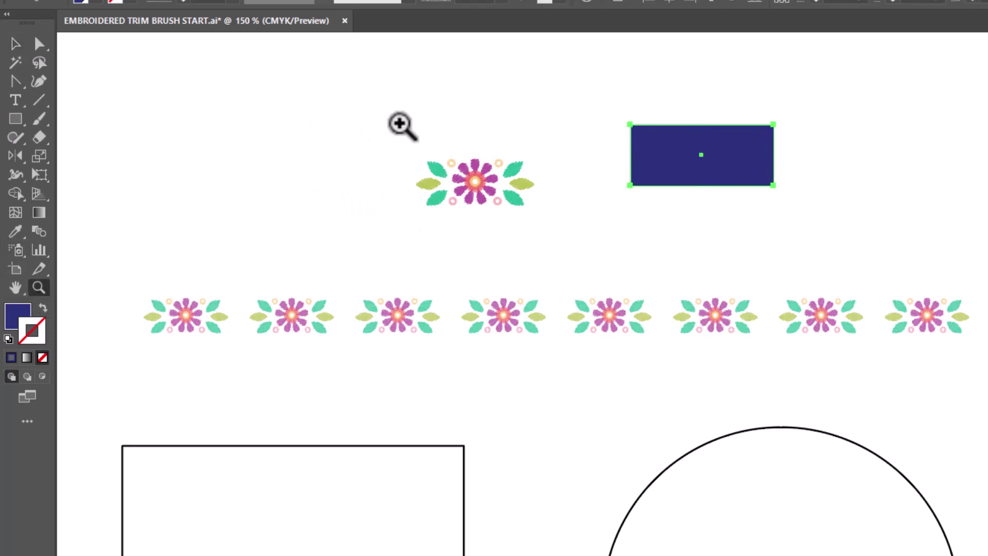
drag(401, 123, 575, 245)
click(14, 43)
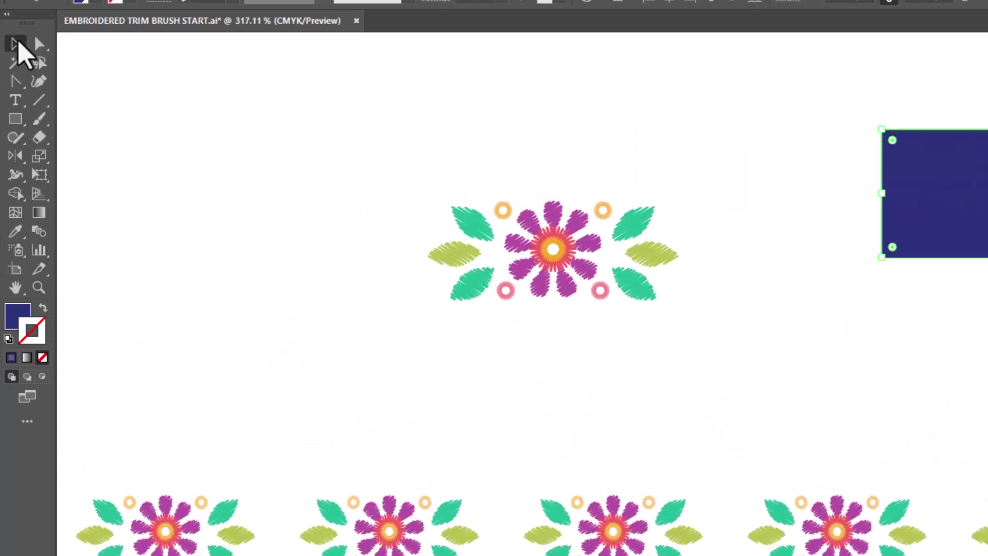
click(504, 370)
drag(508, 214, 505, 289)
mouse_move(388, 164)
mouse_down()
mouse_move(796, 312)
mouse_move(733, 366)
mouse_up()
right_click(741, 238)
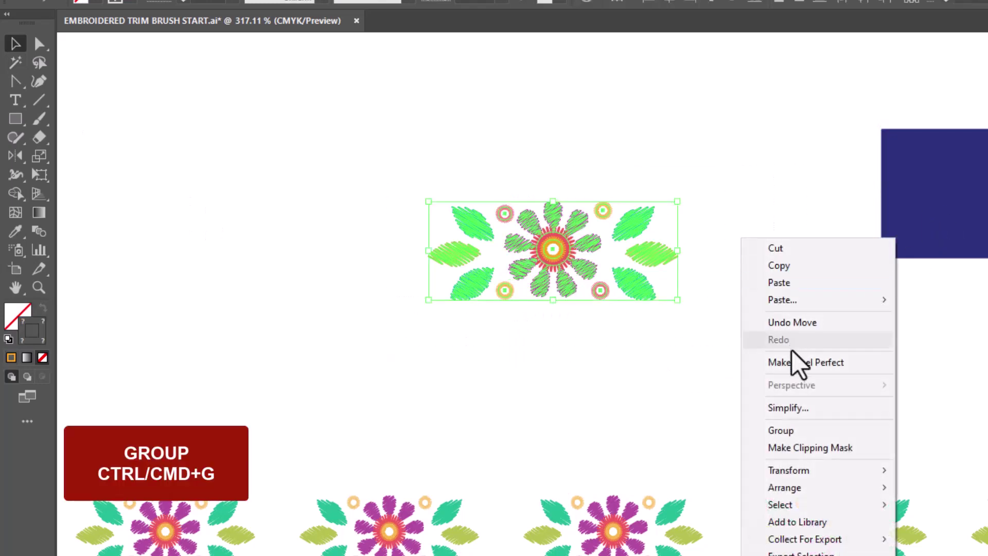
click(772, 430)
Move the navy rectangle behind the flower group and align them to the horizontal centre
click(762, 398)
drag(983, 206, 525, 263)
drag(339, 132, 795, 413)
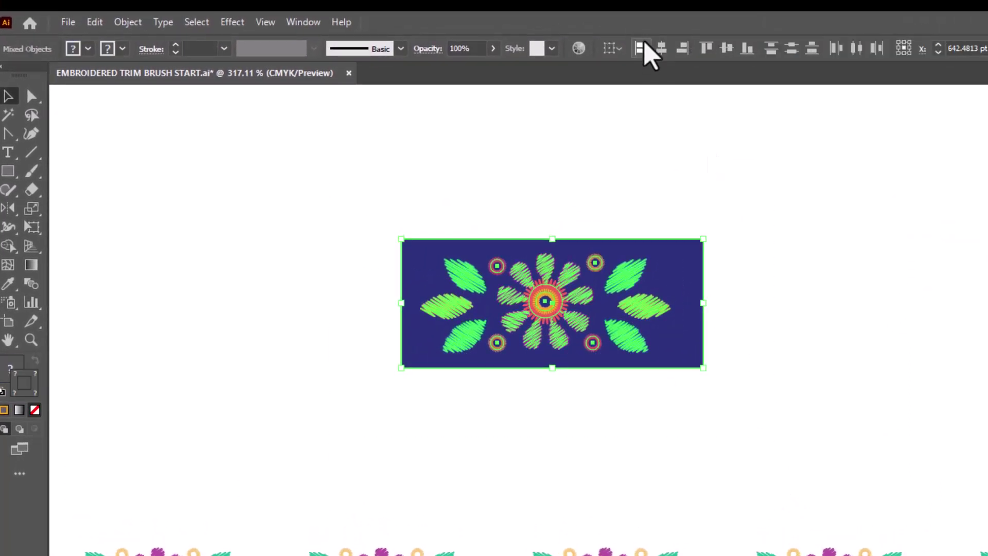
click(661, 48)
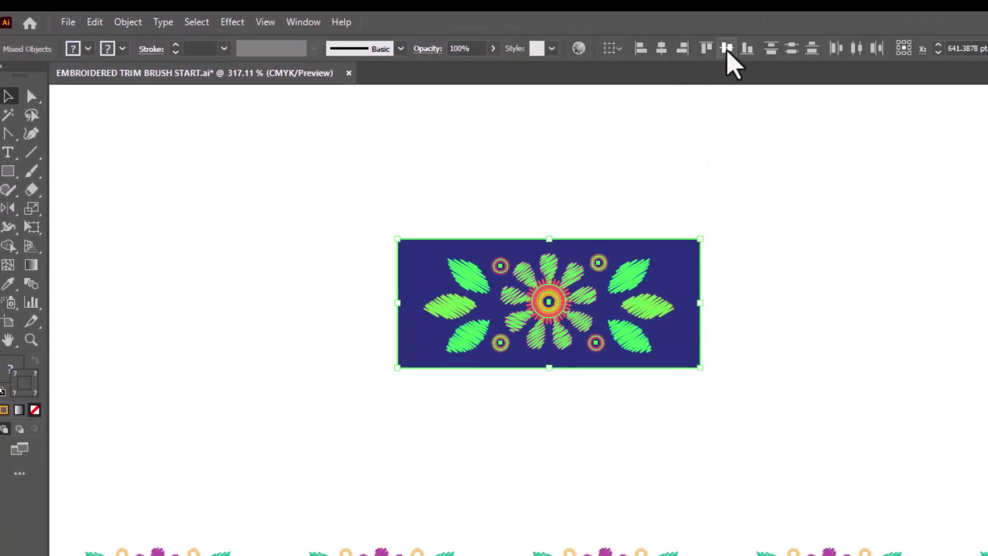
click(756, 368)
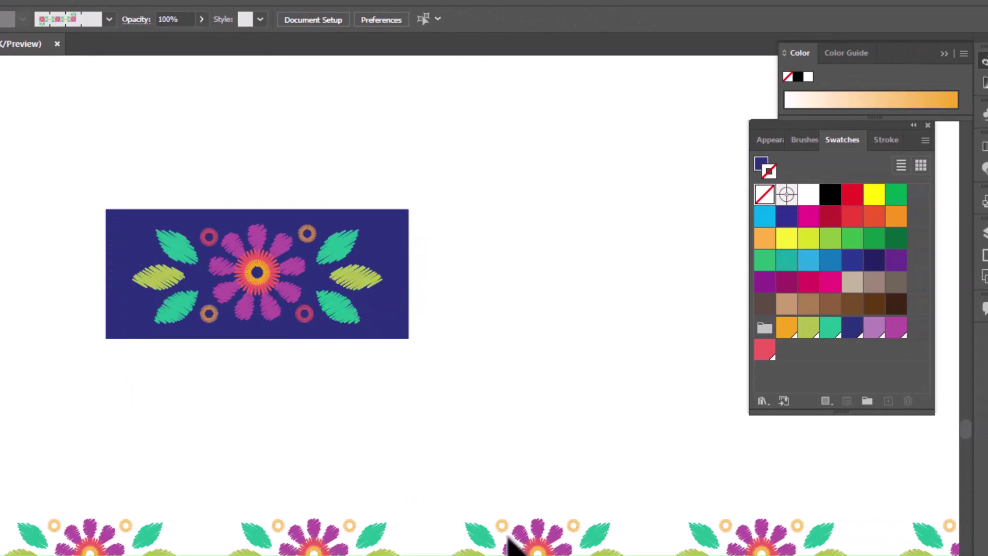
Narrow the navy flower tile evenly to about 85.59 pt wide and select all its parts
click(404, 282)
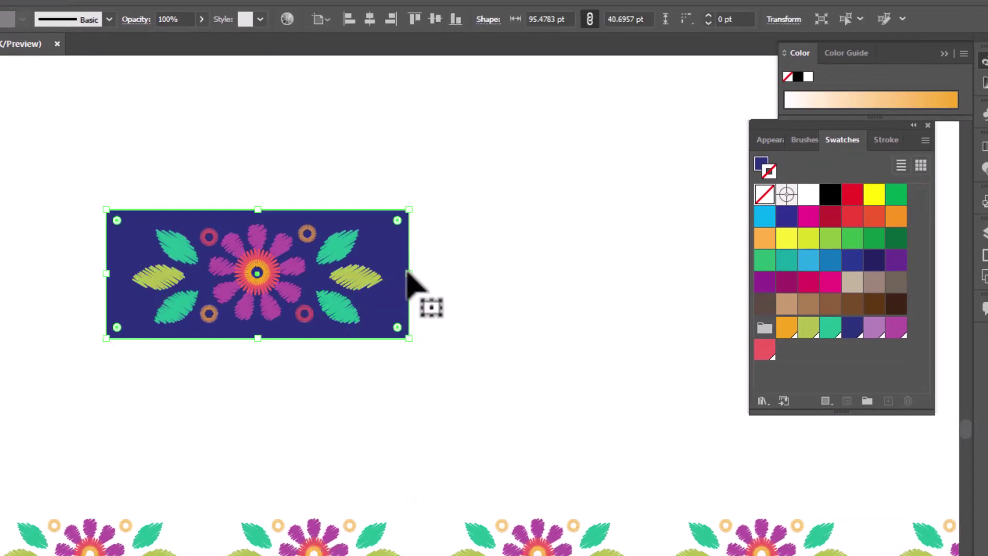
drag(406, 272, 399, 249)
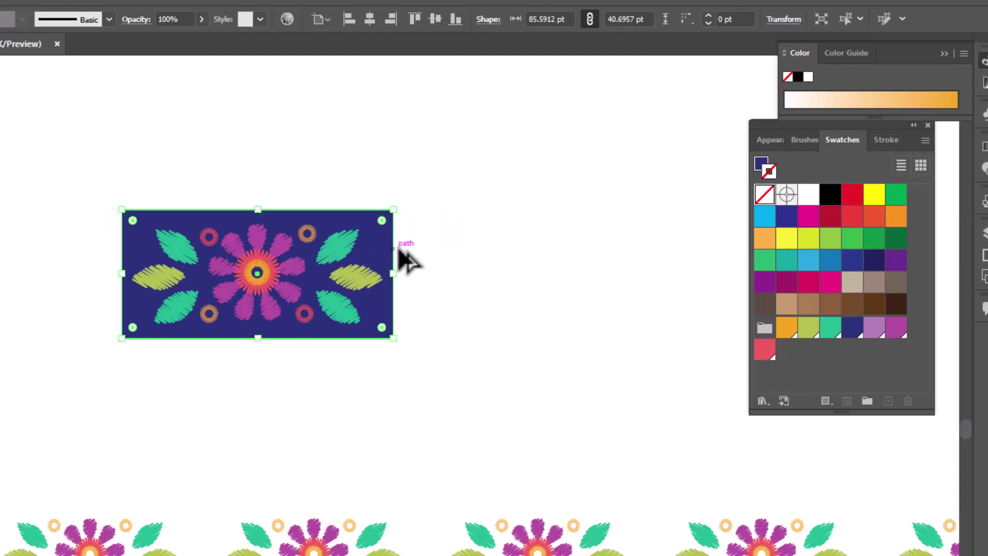
click(483, 282)
drag(82, 171, 412, 376)
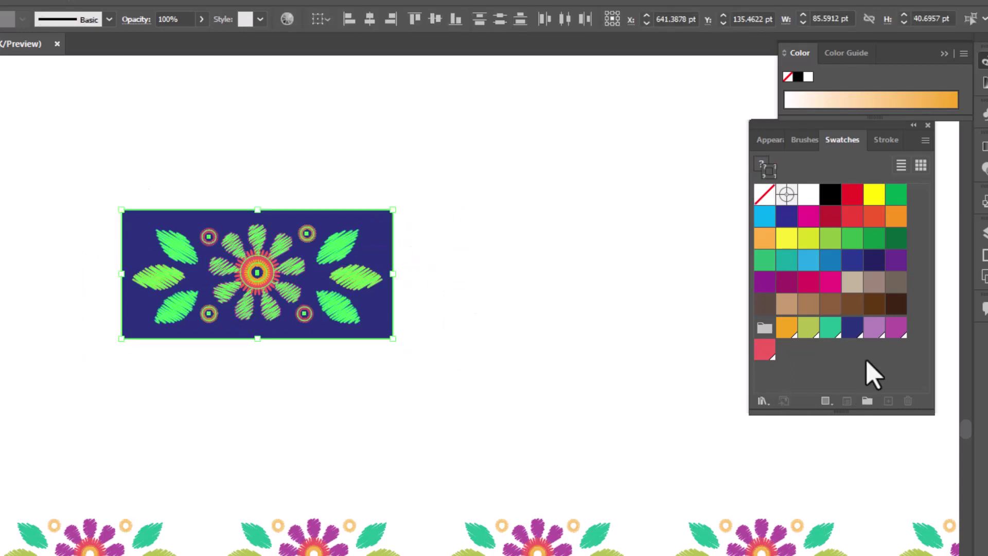
click(804, 141)
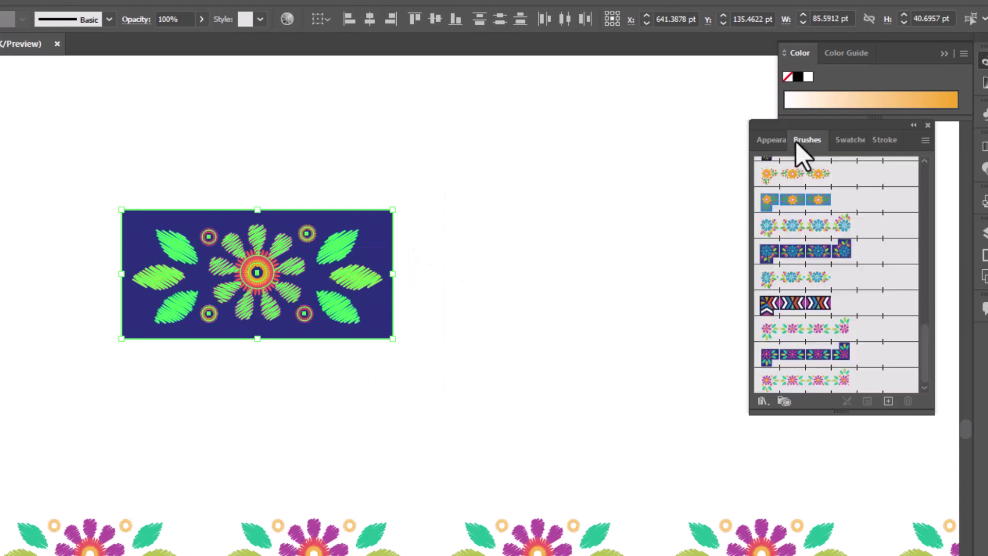
Create Pattern Brush 15 from the navy flower tile, keeping the default corner tiles
click(888, 400)
click(430, 492)
click(412, 523)
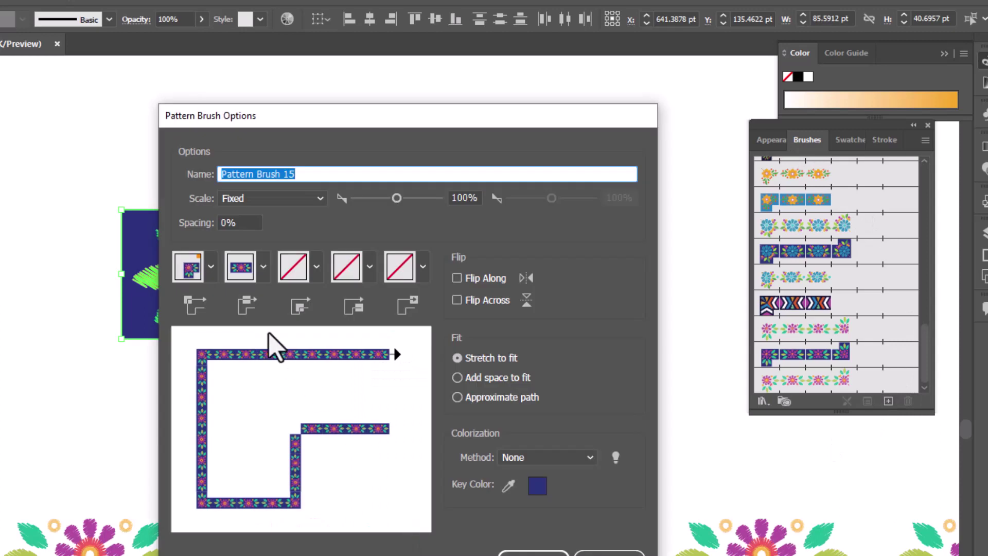
click(313, 270)
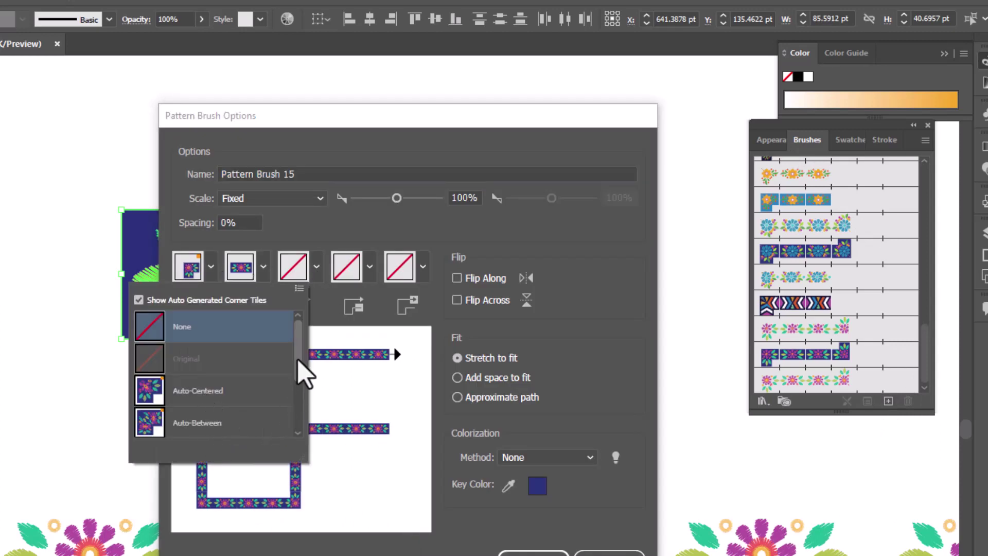
scroll(304, 392, down, 2)
key(Escape)
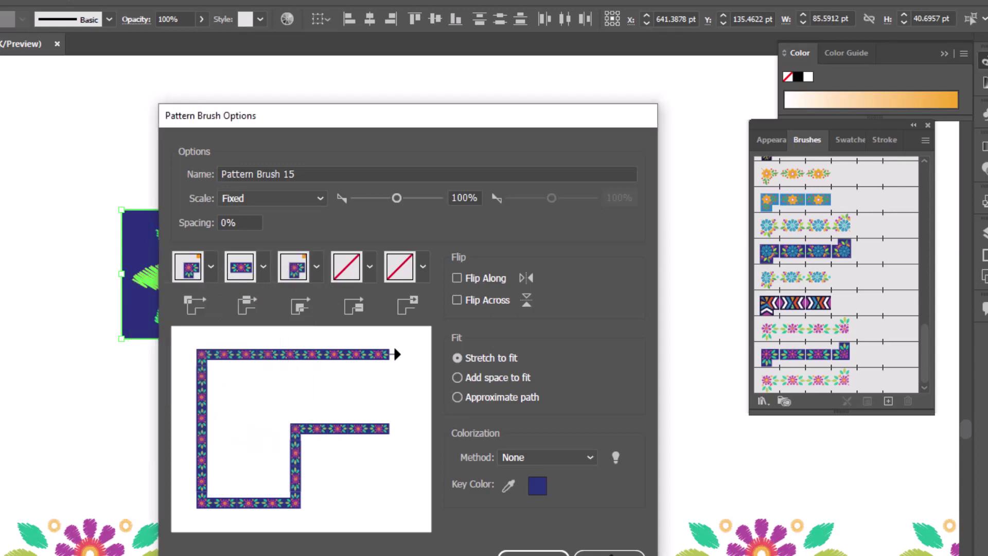
key(Return)
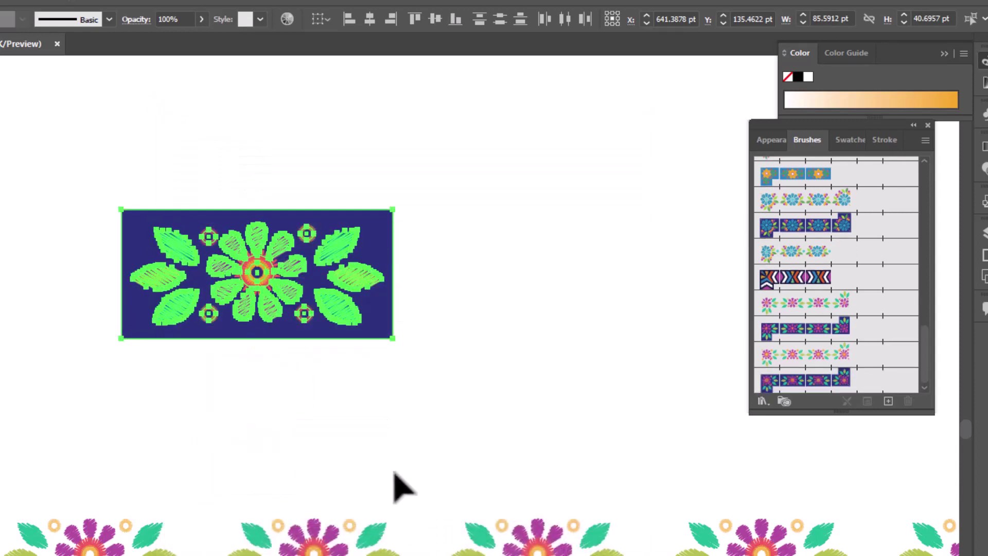
scroll(396, 470, down, 3)
scroll(380, 436, down, 5)
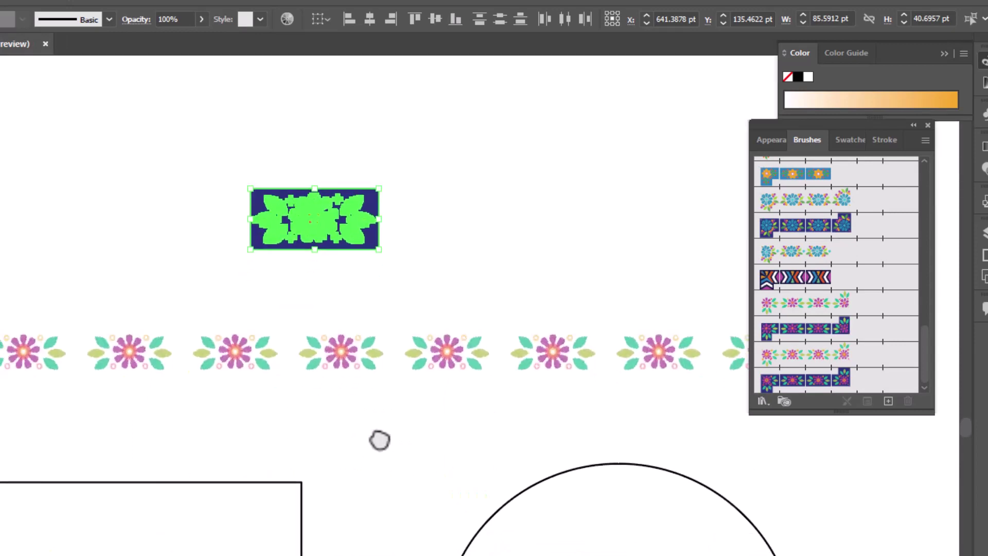
scroll(380, 437, down, 1)
Apply the navy ribbon pattern brush to the flower border line, the circle and the square
click(379, 247)
click(441, 329)
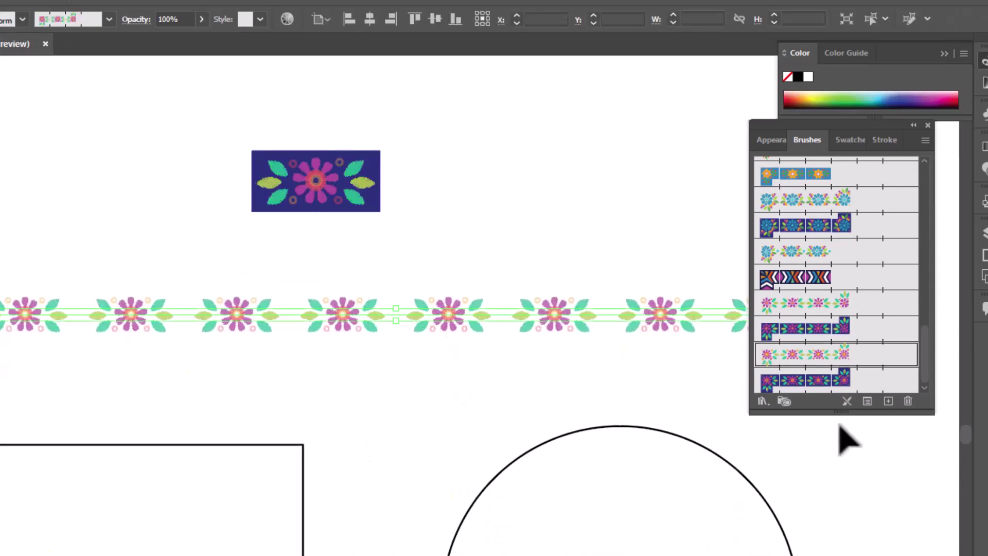
click(823, 380)
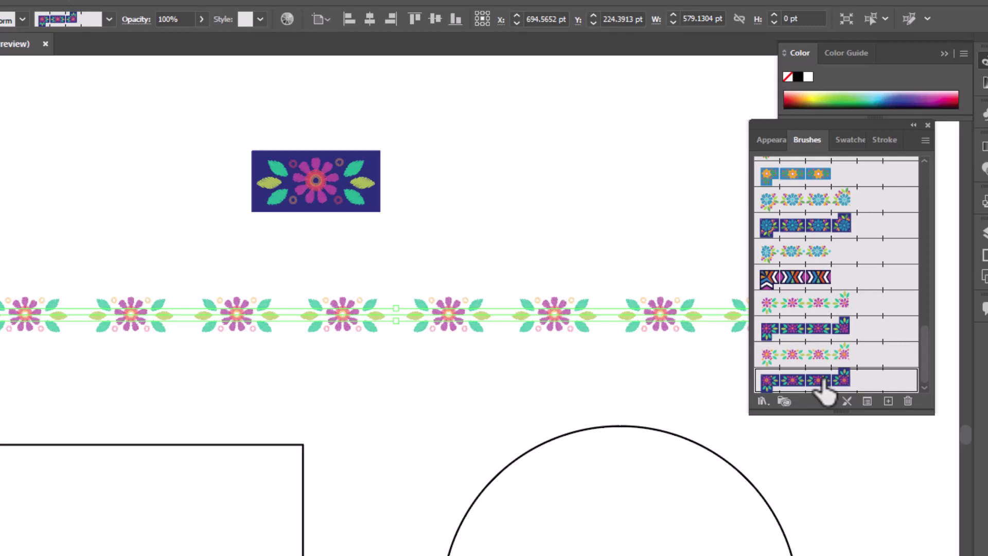
click(455, 453)
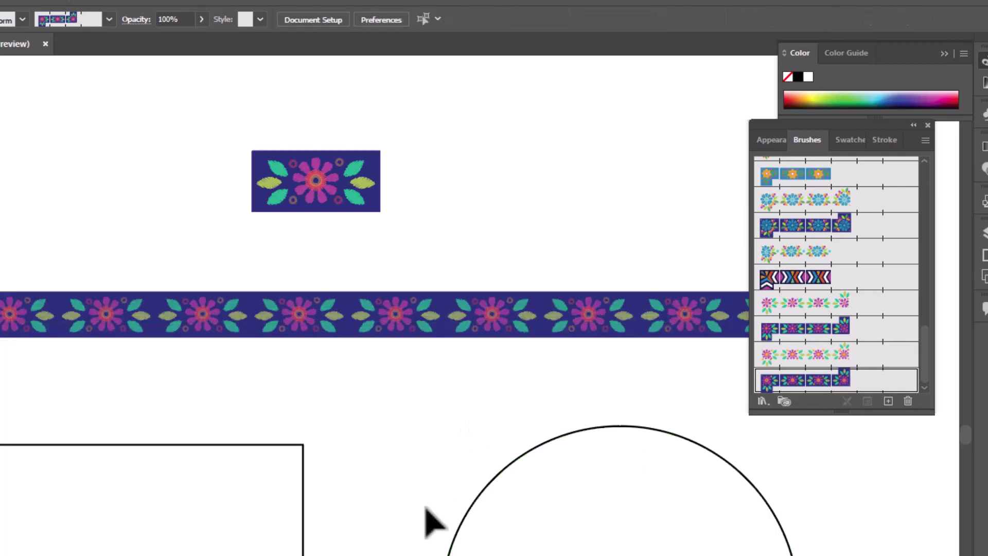
drag(432, 481, 368, 329)
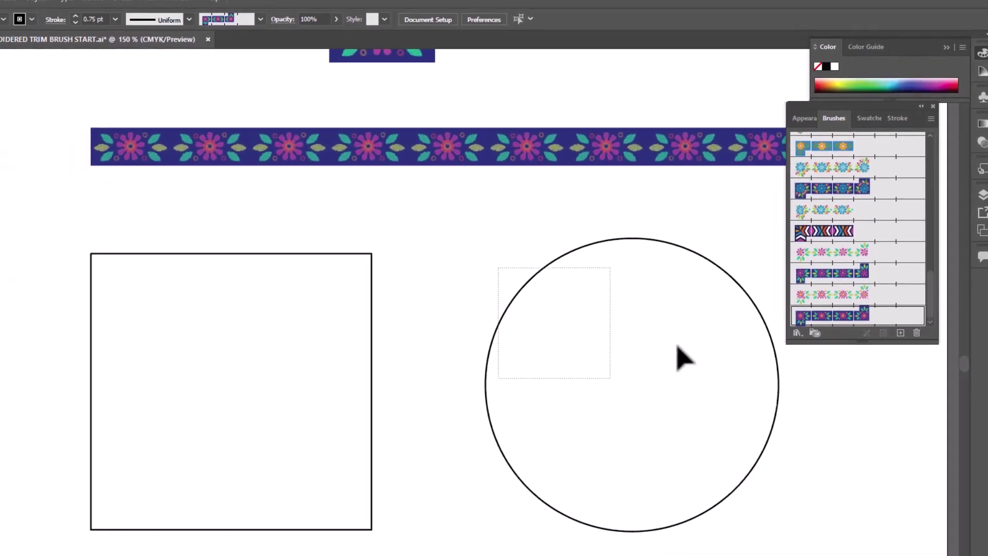
click(679, 357)
click(846, 316)
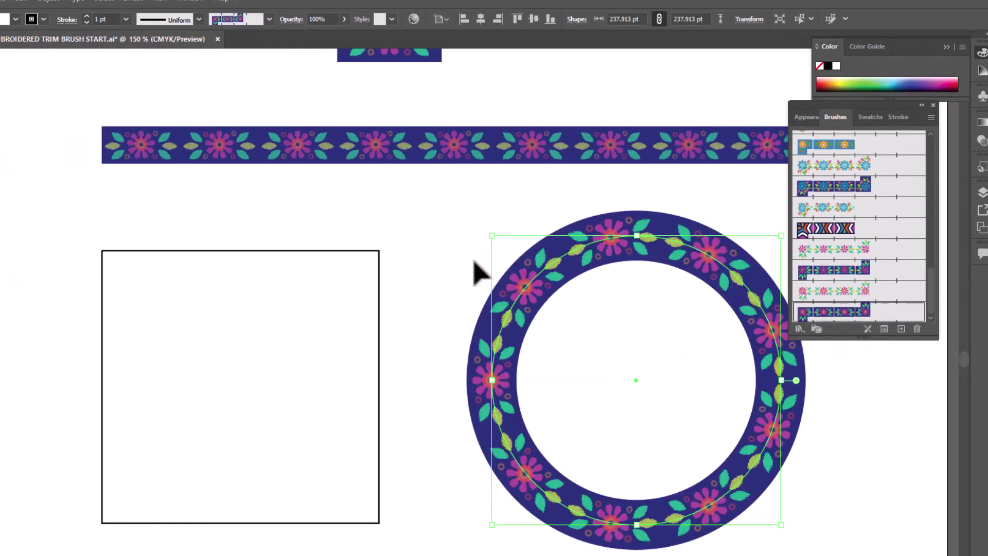
click(375, 282)
click(819, 313)
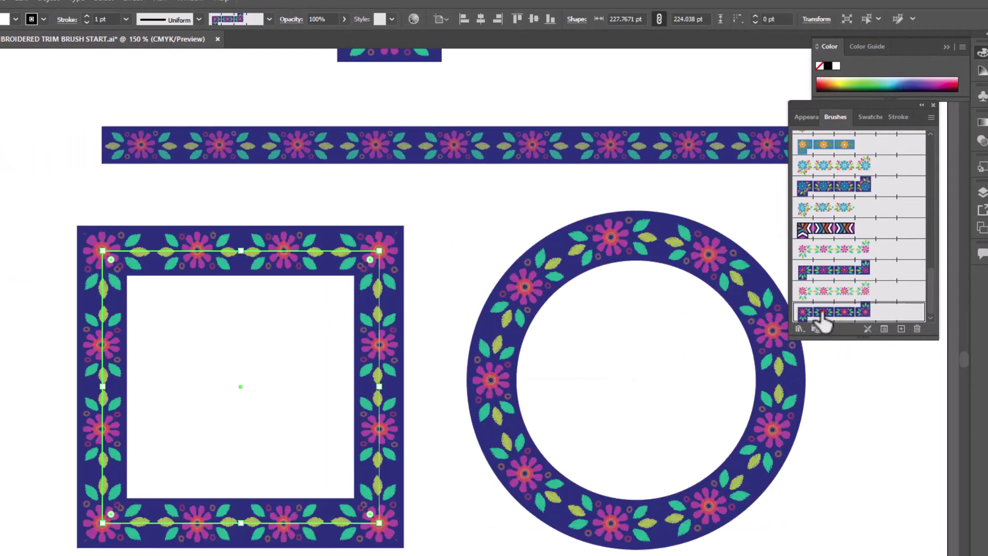
Switch the circle to the plain Small Flower brush and view all three shapes
click(435, 258)
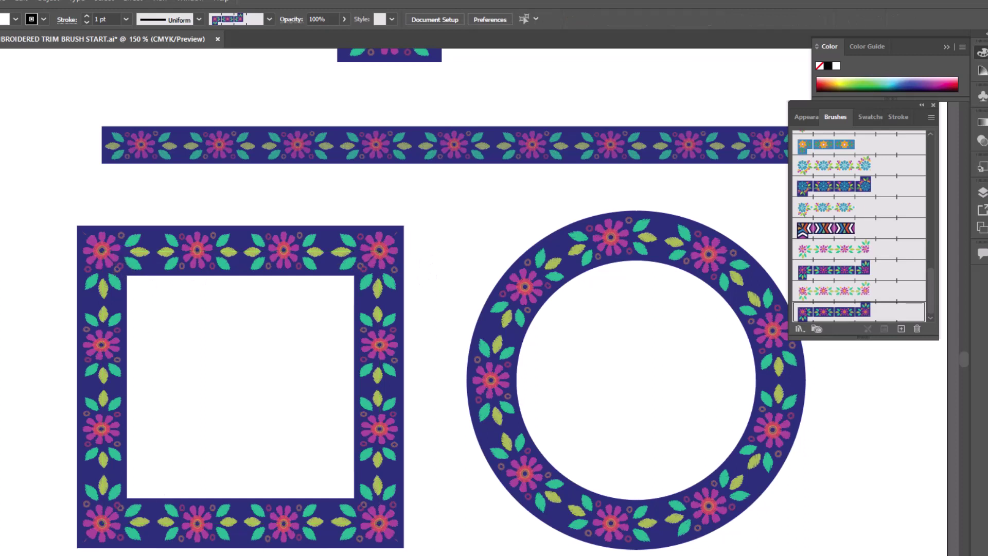
click(786, 320)
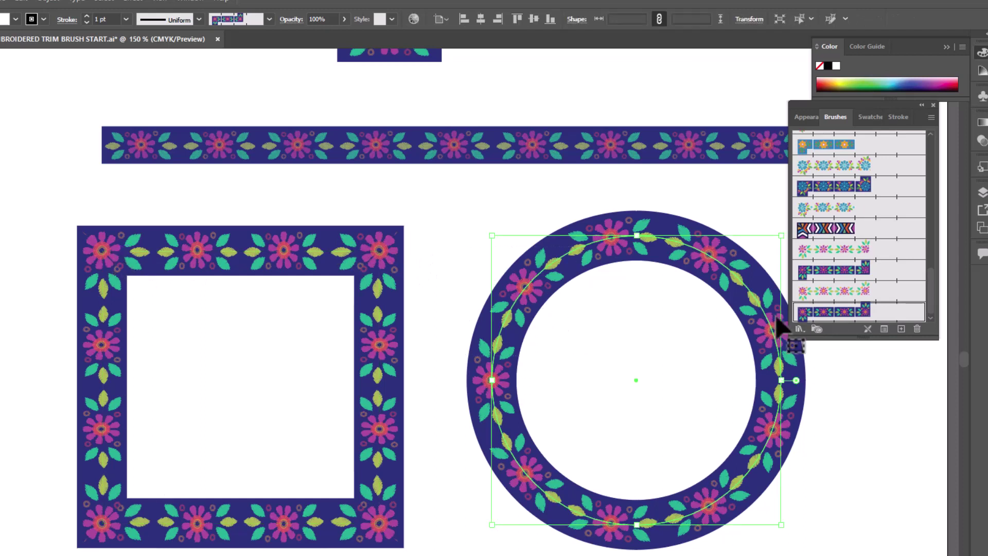
click(819, 291)
click(863, 507)
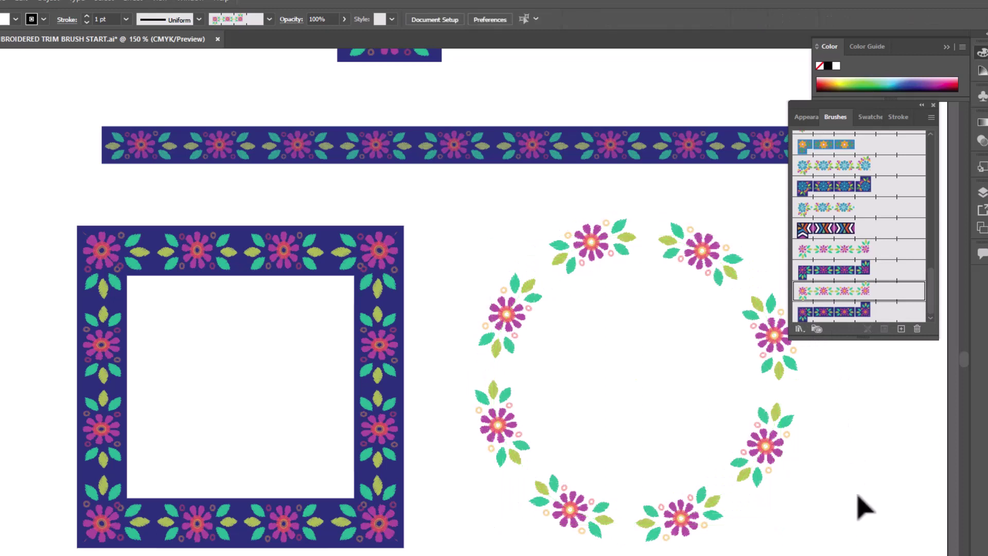
drag(869, 484, 824, 446)
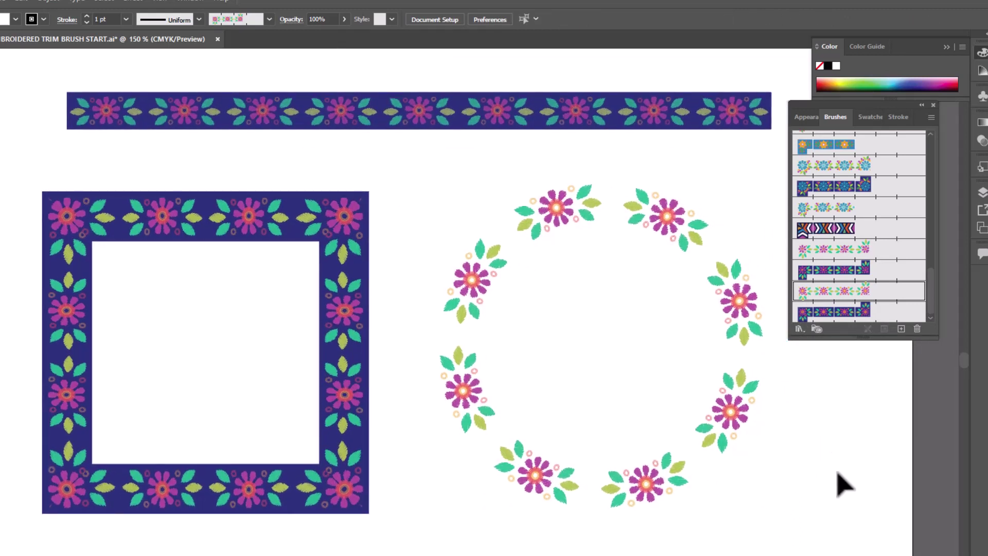